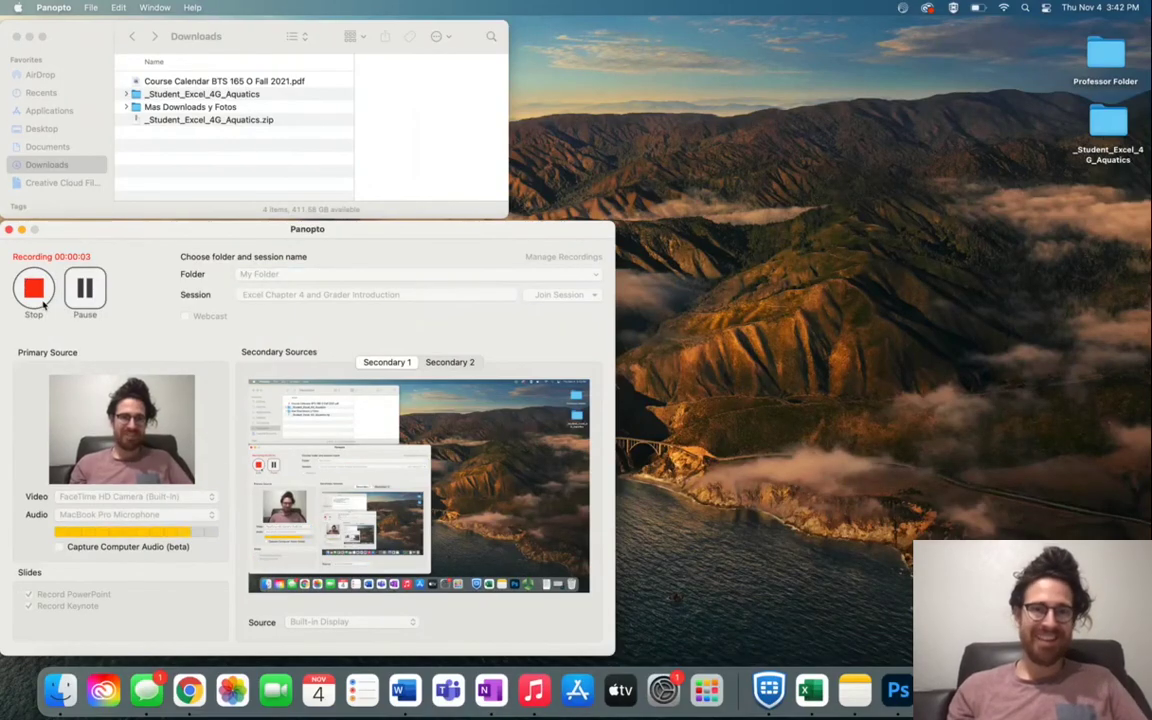
Switch to the Chrome e-textbook and review the learning outcomes and objectives of Excel Chapter 4, Creating PivotTables and PivotCharts
{"action": "key", "text": "ctrl+Left"}
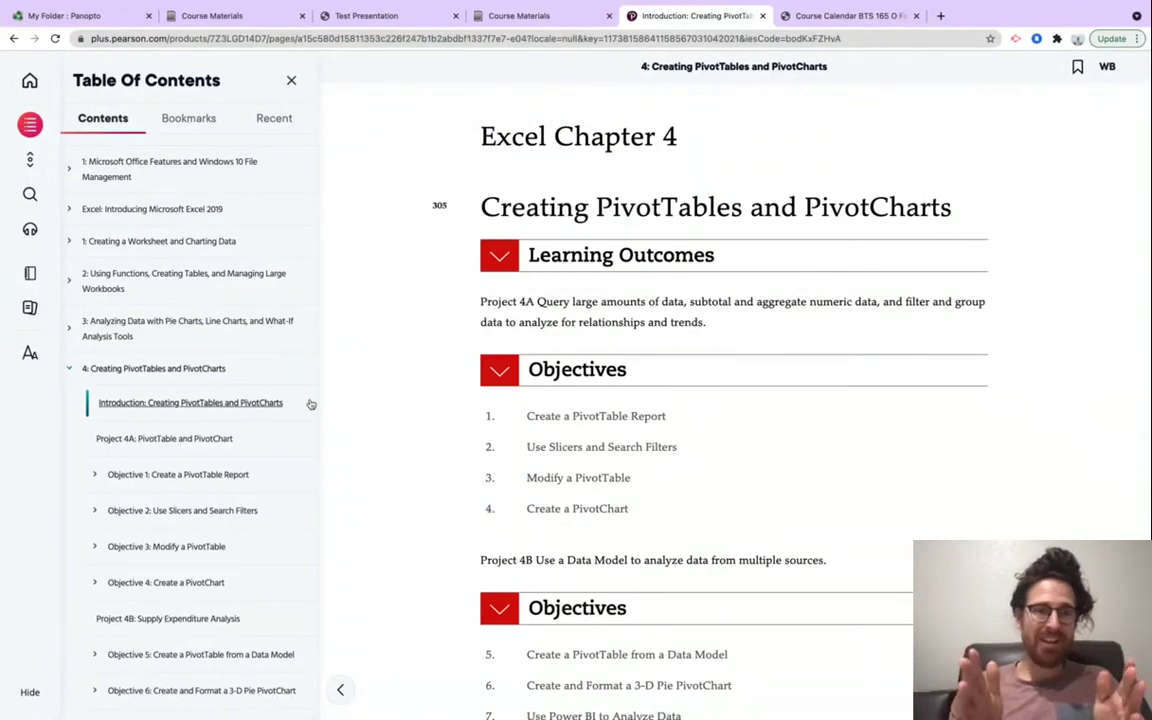
{"action": "scroll", "coordinate": [311, 404], "scroll_direction": "down", "scroll_amount": 1}
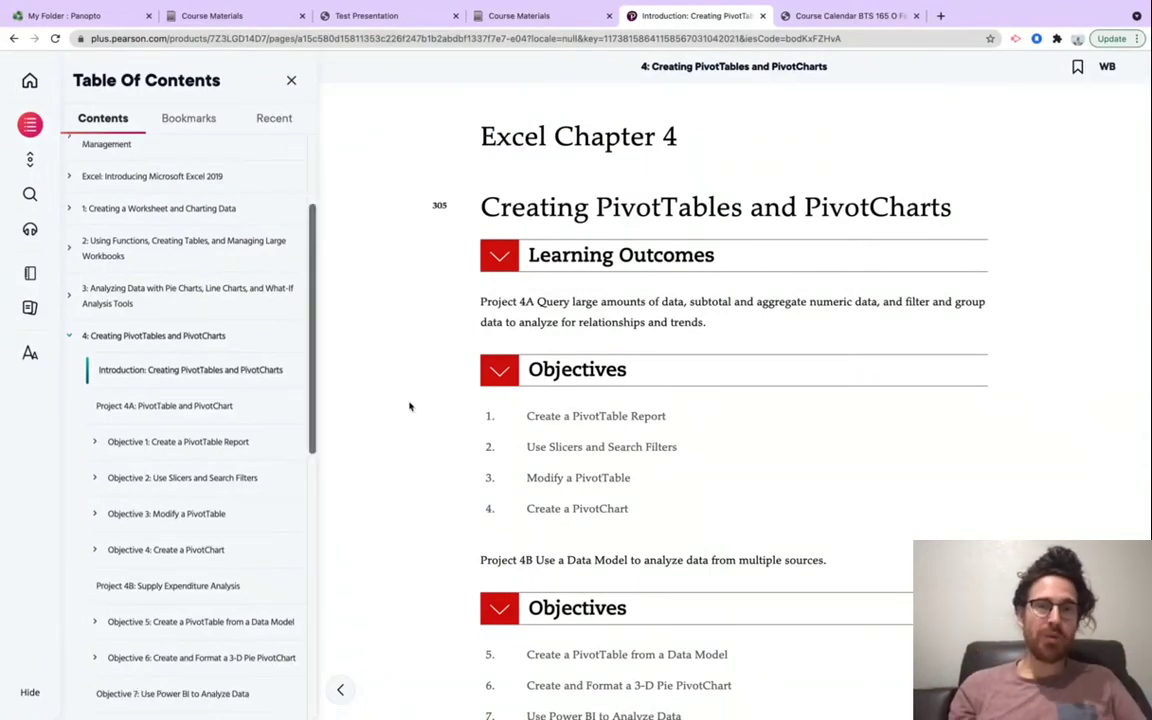
{"action": "scroll", "coordinate": [409, 406], "scroll_direction": "down", "scroll_amount": 1}
{"action": "scroll", "coordinate": [409, 406], "scroll_direction": "up", "scroll_amount": 1}
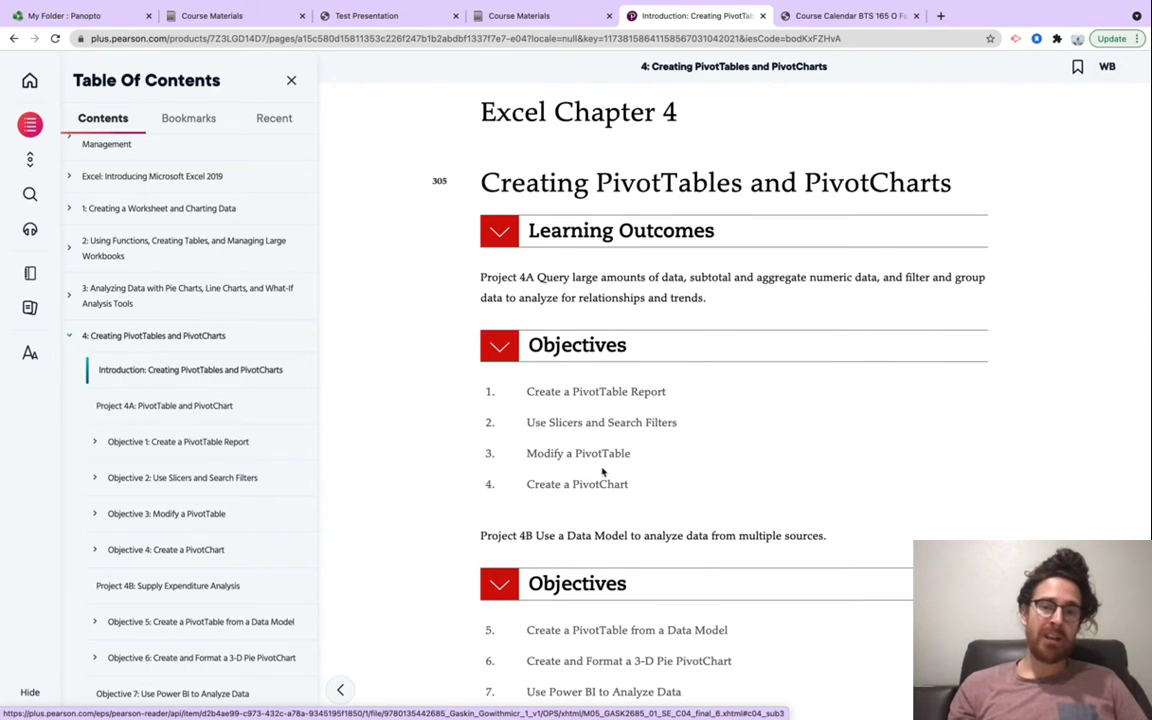
{"action": "scroll", "coordinate": [640, 480], "scroll_direction": "down", "scroll_amount": 2}
{"action": "scroll", "coordinate": [685, 497], "scroll_direction": "down", "scroll_amount": 5}
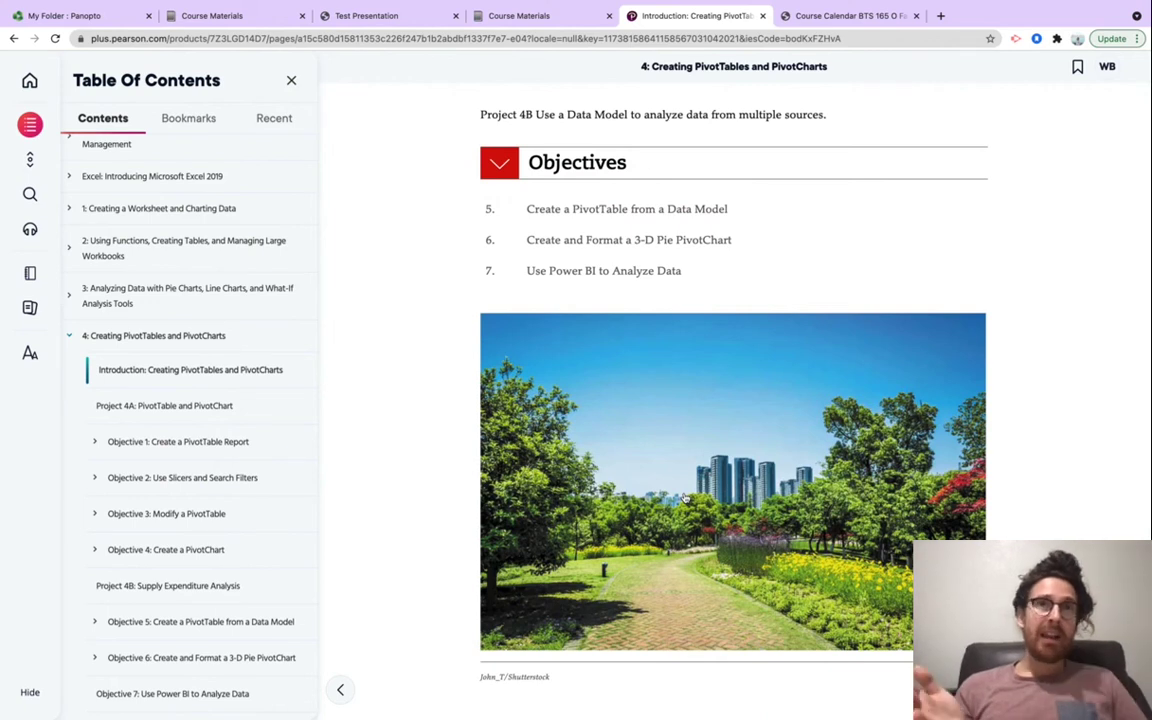
{"action": "key", "text": "ctrl+Right"}
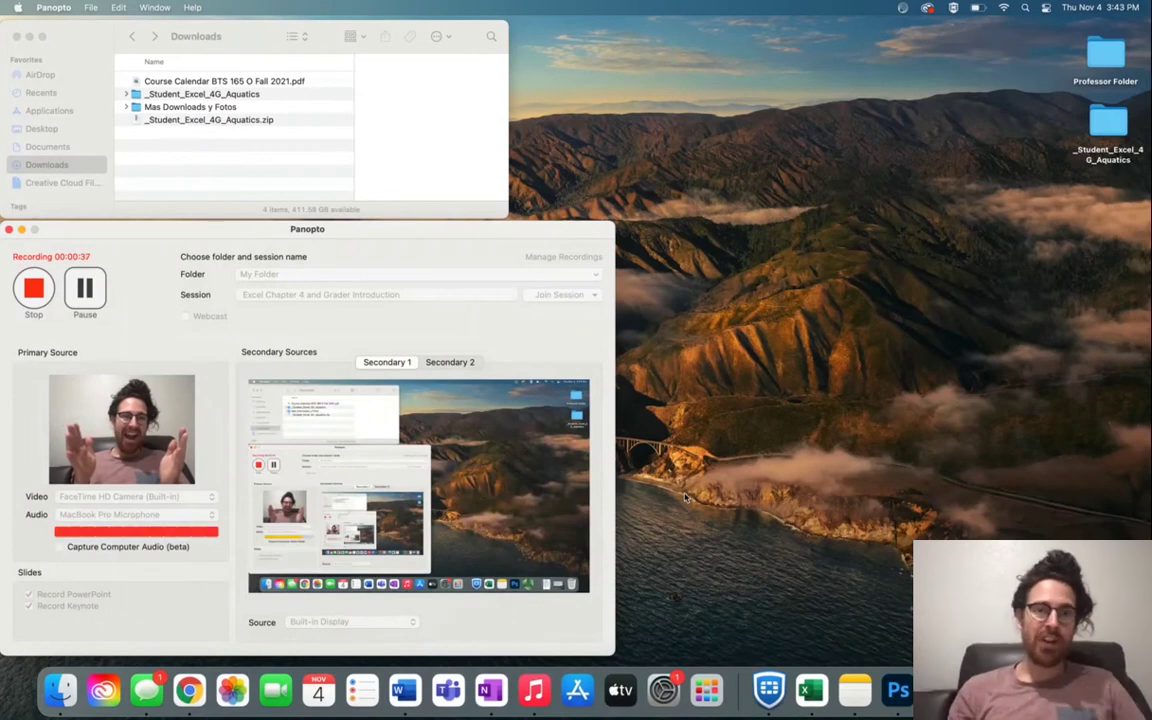
{"action": "key", "text": "ctrl+Left"}
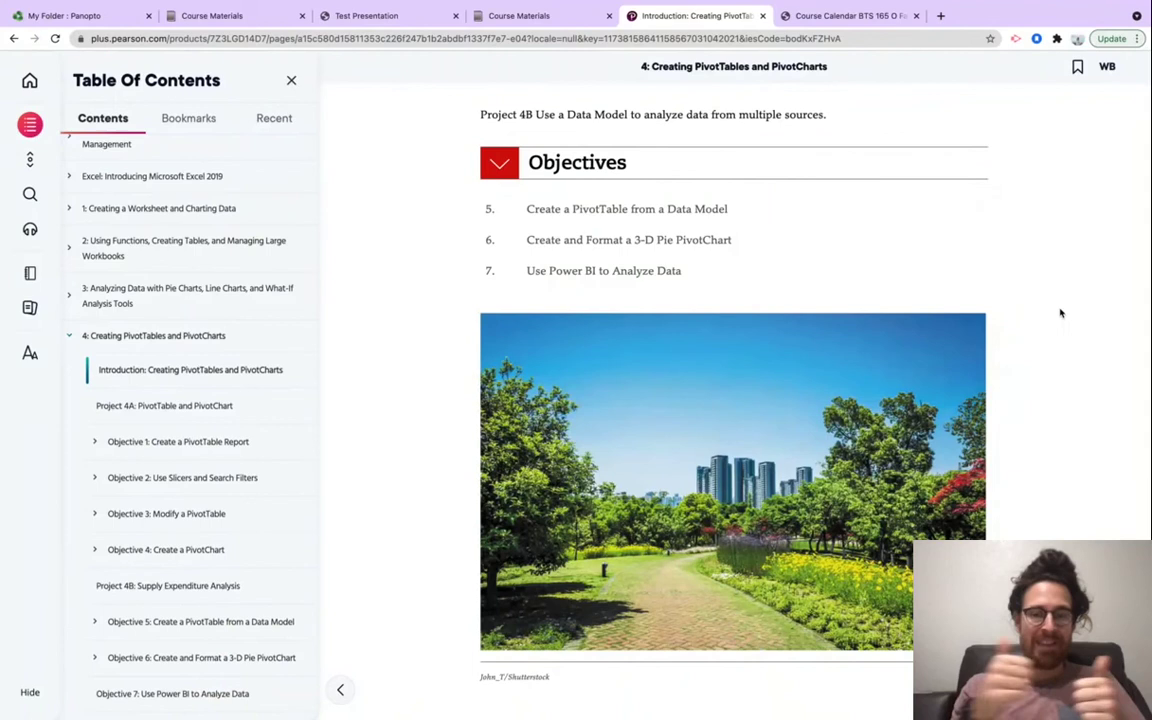
{"action": "scroll", "coordinate": [1070, 300], "scroll_direction": "up", "scroll_amount": 1}
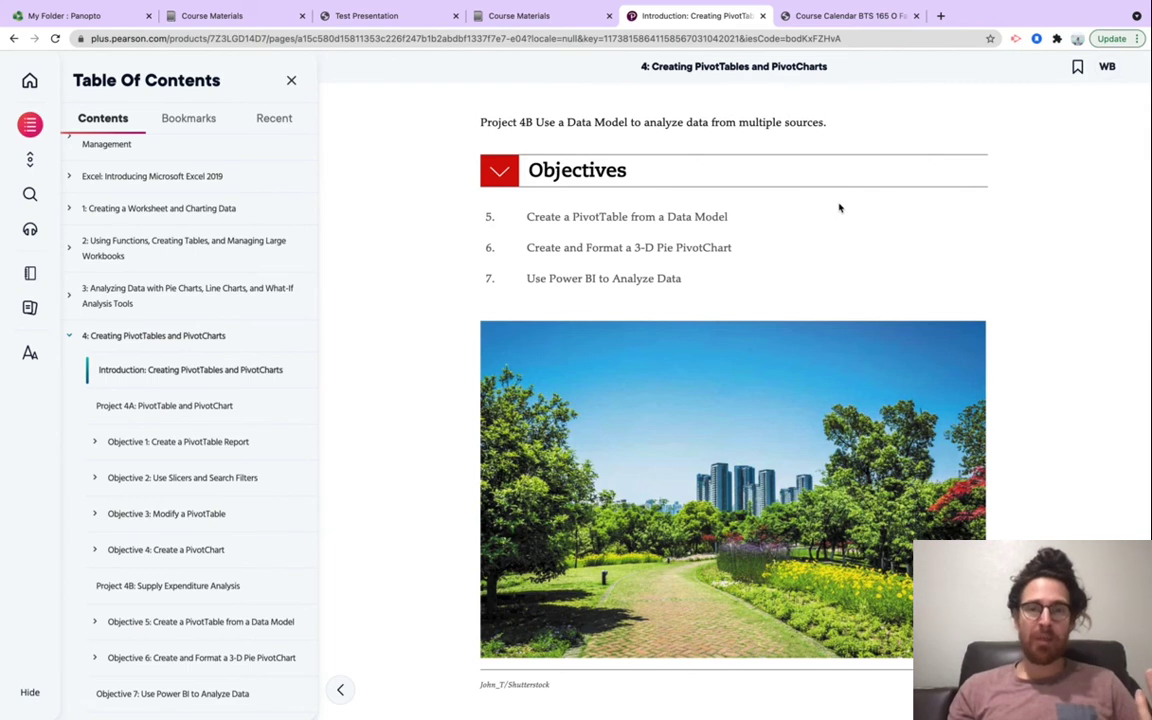
{"action": "key", "text": "ctrl+Right"}
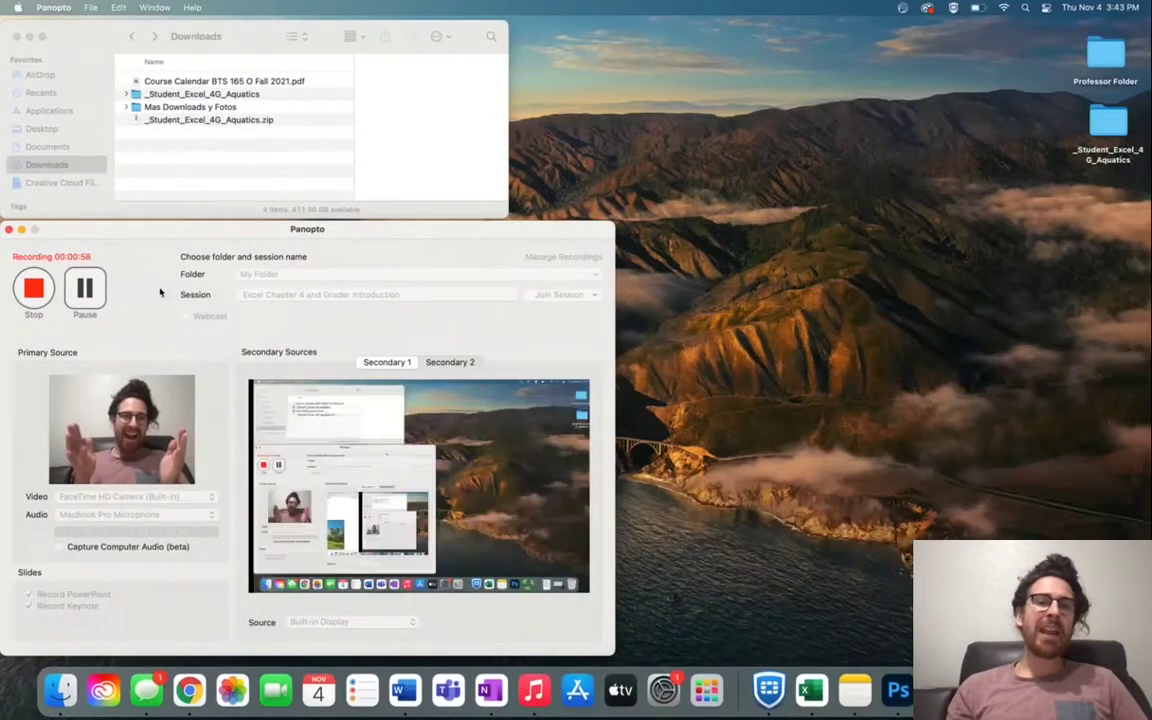
{"action": "left_click", "coordinate": [87, 300]}
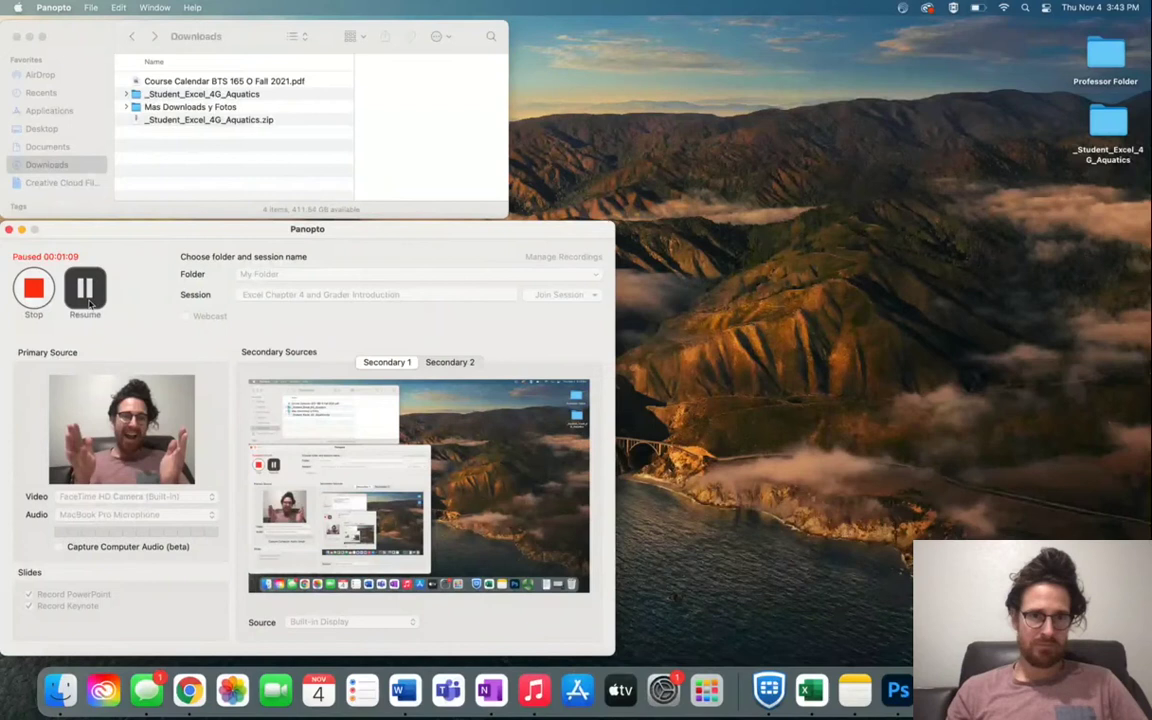
{"action": "left_click", "coordinate": [85, 290]}
Switch to the browser and examine the weekly schedule in the BTS 165 Fall 2021 course calendar
{"action": "key", "text": "ctrl+Left"}
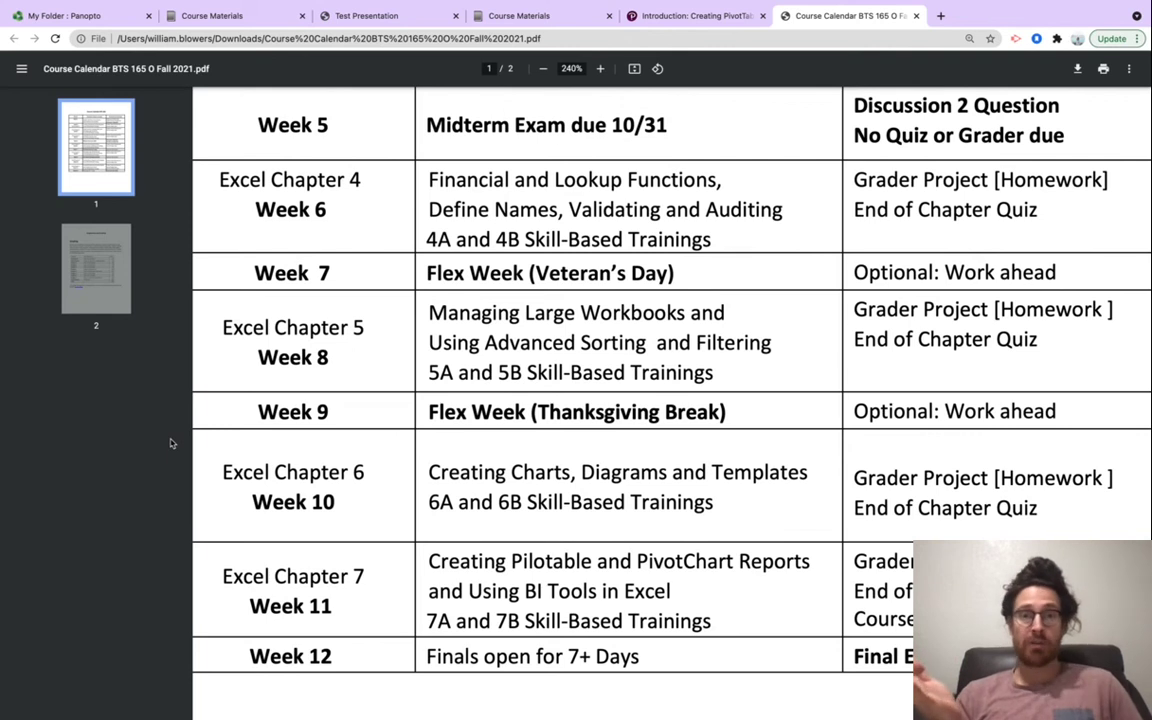
{"action": "key", "text": "ctrl+Right"}
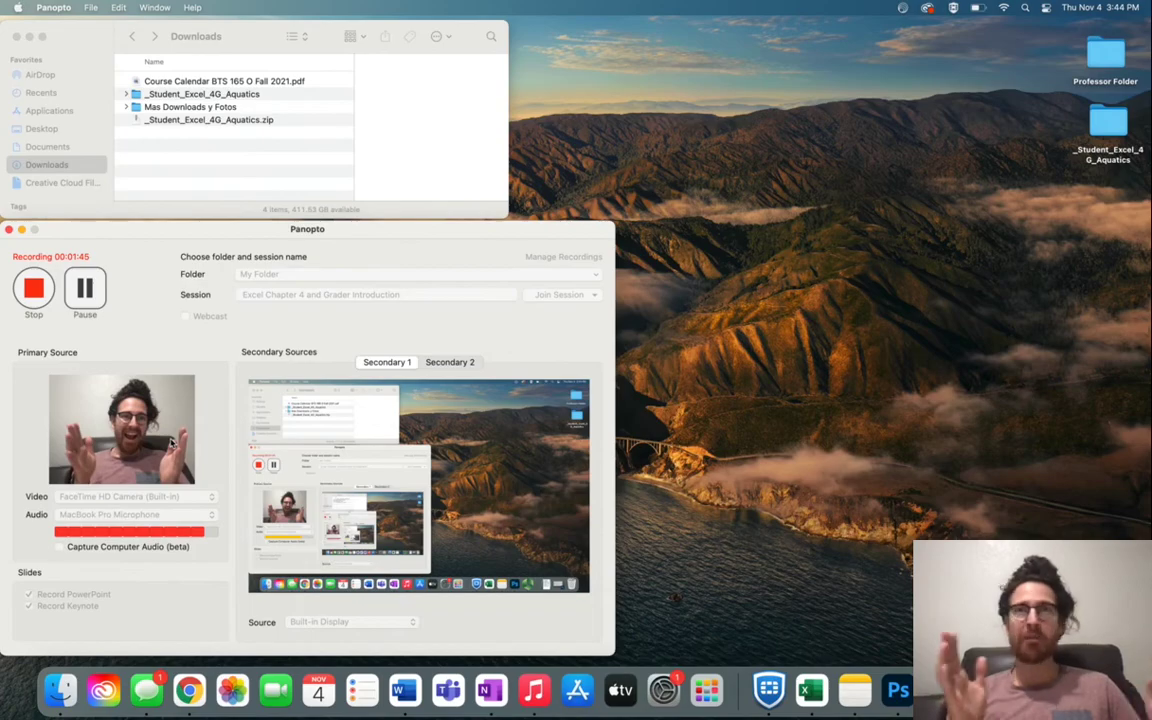
{"action": "key", "text": "ctrl+Left"}
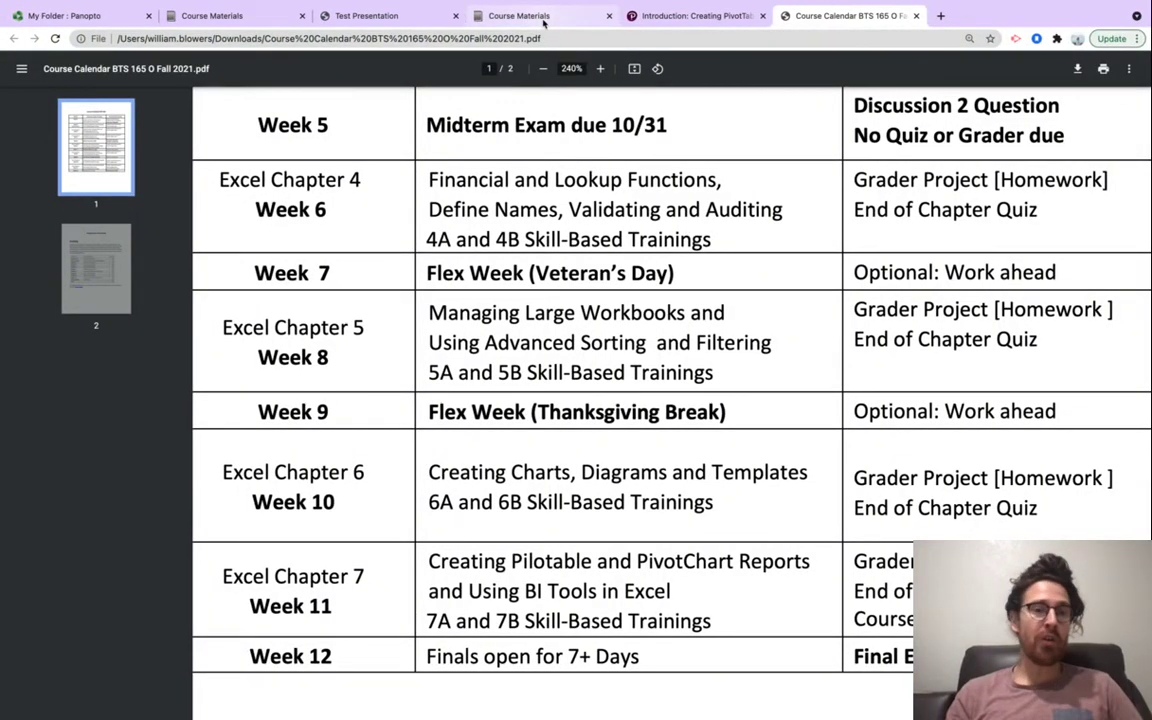
Look through the course materials and the assignments listed in the Excel Chapter 4 folder
{"action": "left_click", "coordinate": [543, 17]}
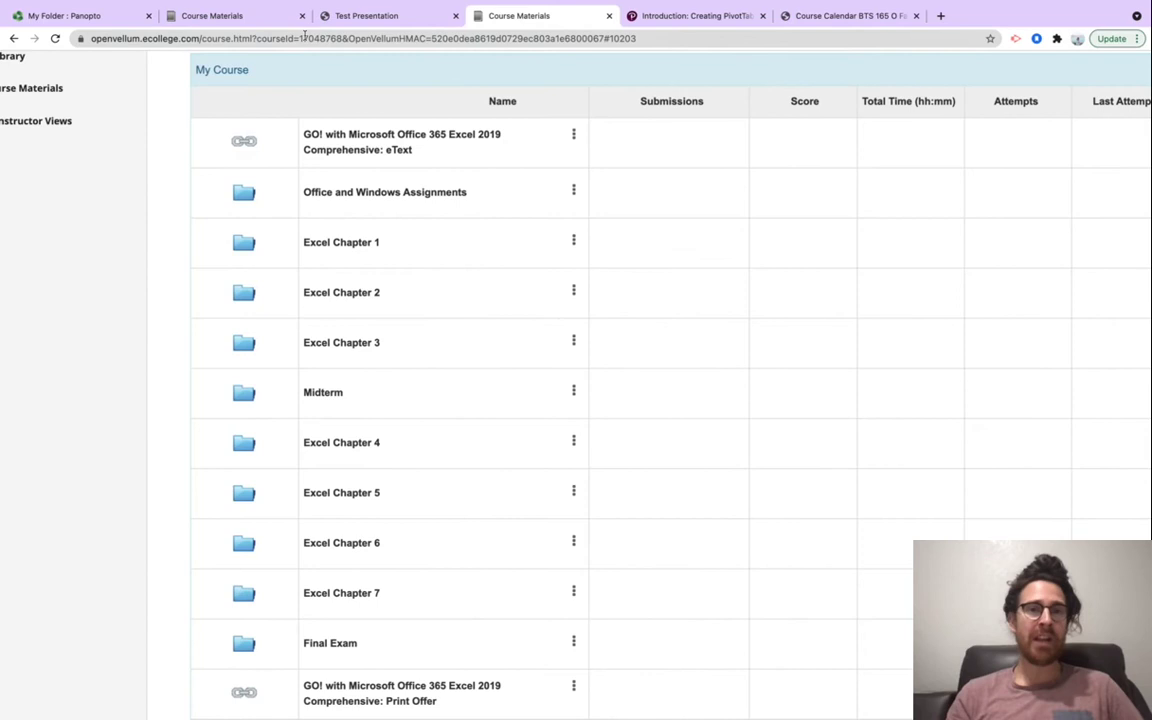
{"action": "left_click", "coordinate": [232, 18]}
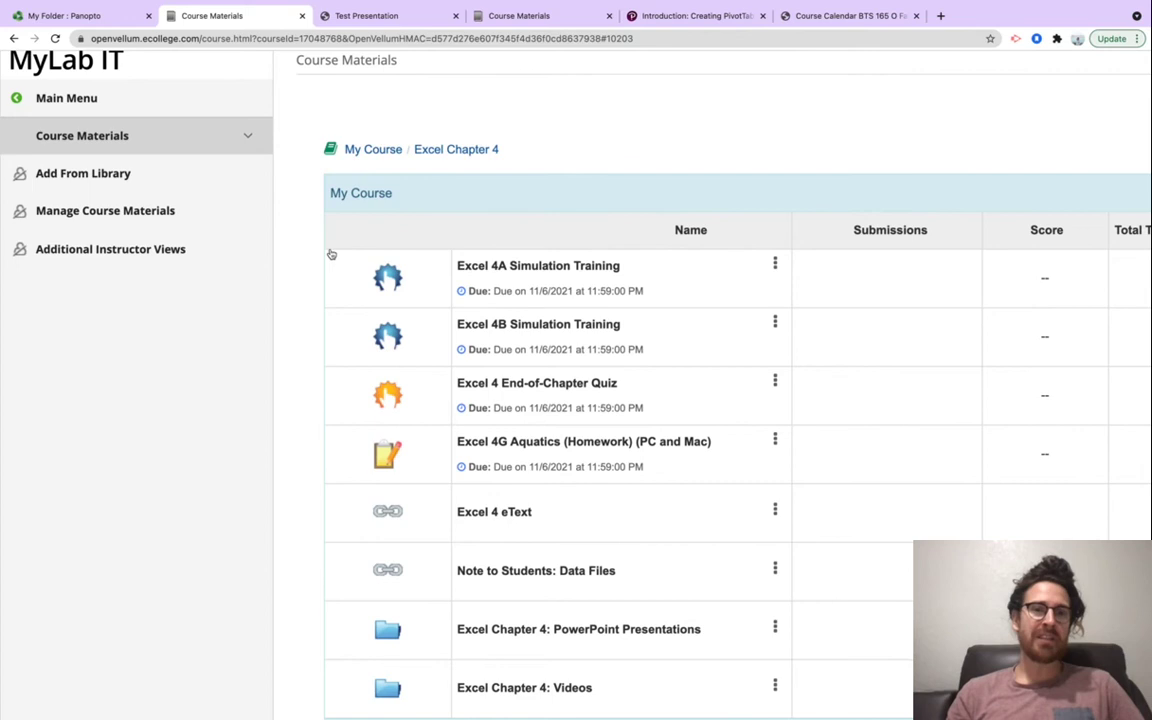
{"action": "scroll", "coordinate": [512, 452], "scroll_direction": "down", "scroll_amount": 1}
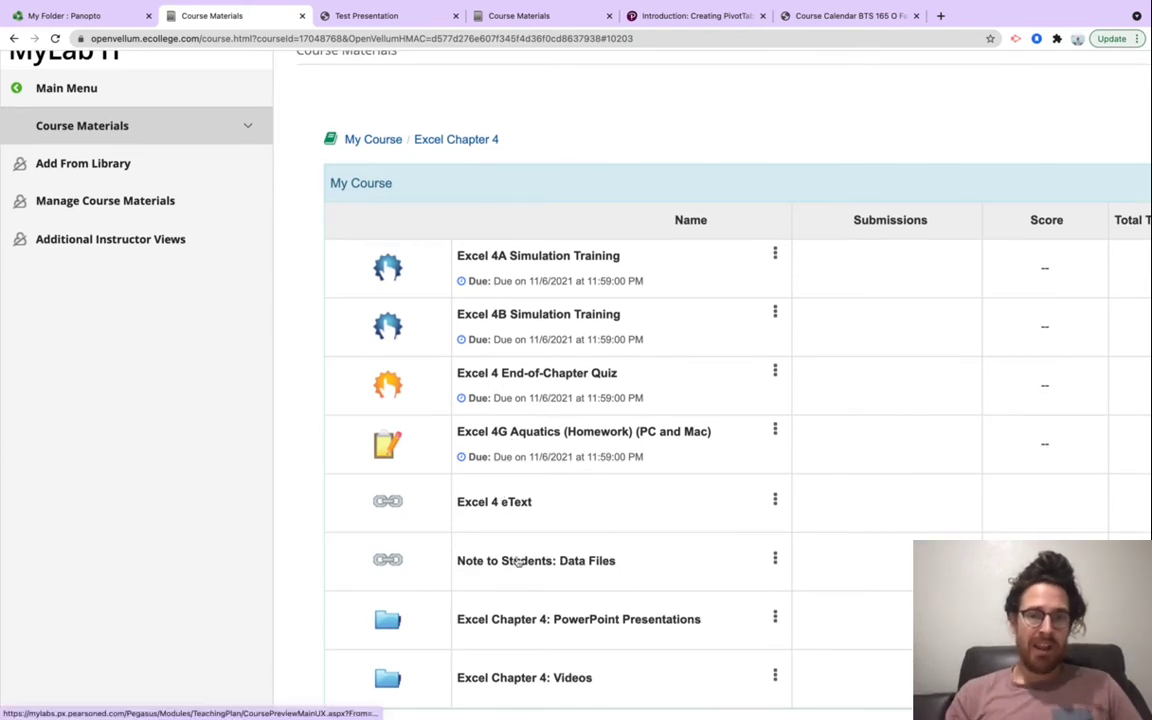
{"action": "scroll", "coordinate": [517, 560], "scroll_direction": "down", "scroll_amount": 1}
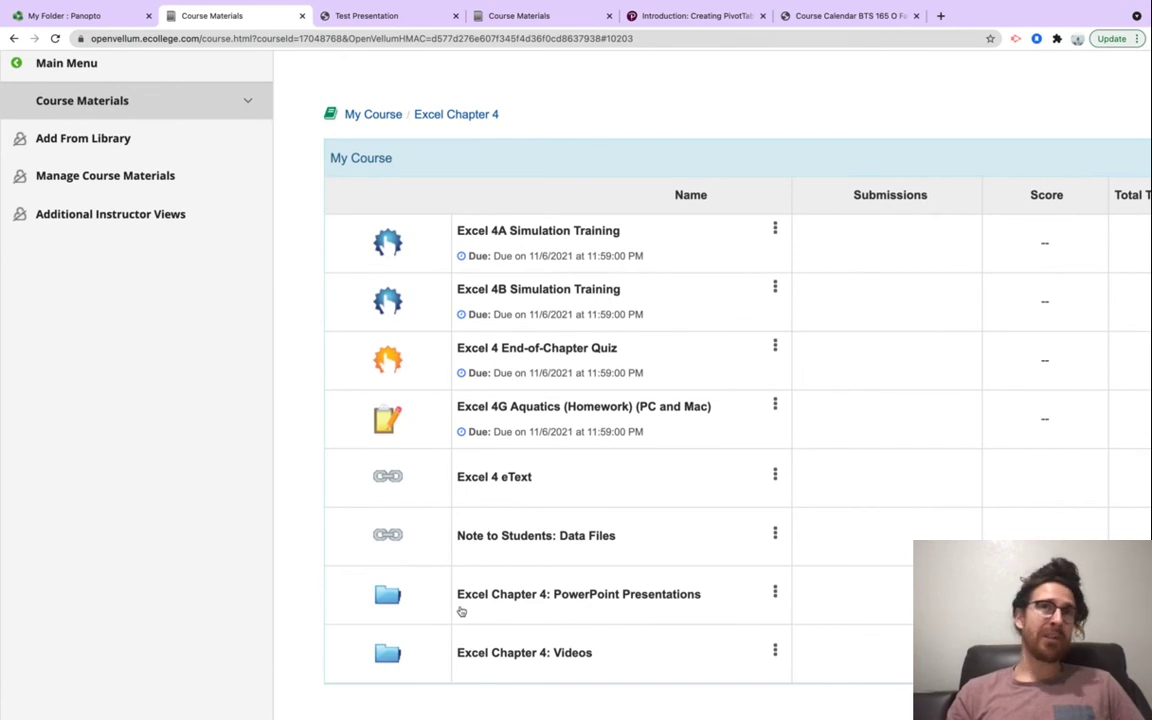
{"action": "scroll", "coordinate": [463, 610], "scroll_direction": "left", "scroll_amount": 2}
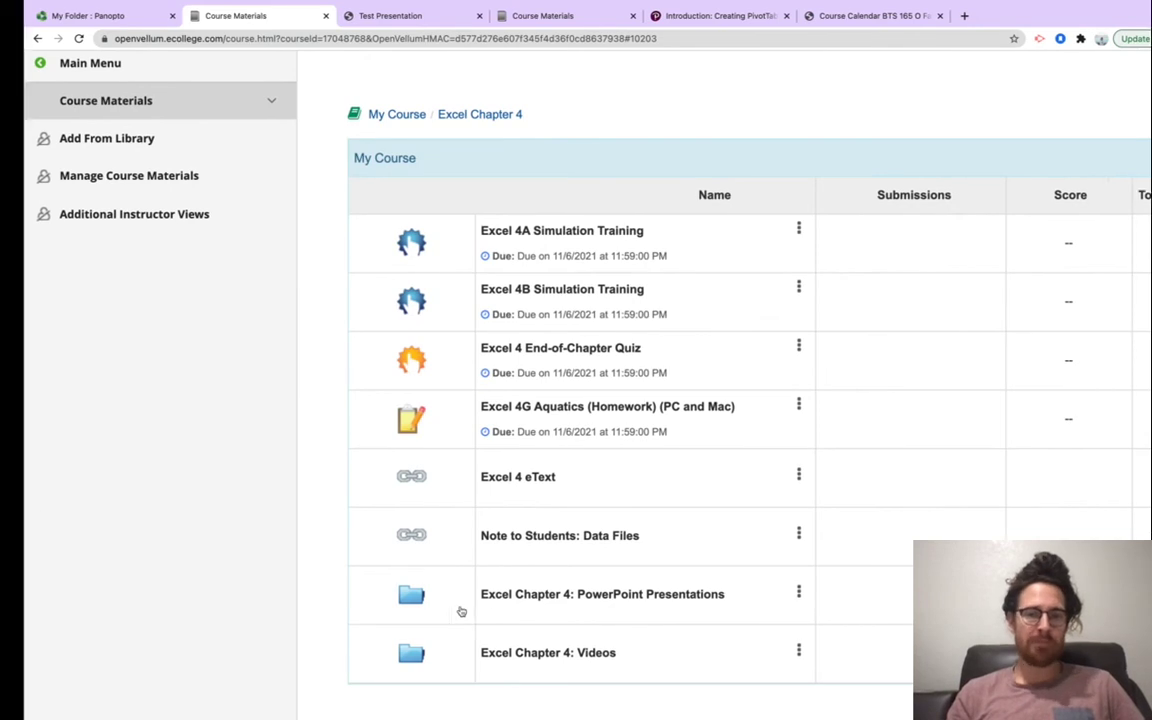
Open Objective 1: Create a PivotTable Report from the e-textbook's Chapter 4 introduction and read through the section
{"action": "left_click", "coordinate": [716, 20]}
{"action": "scroll", "coordinate": [568, 330], "scroll_direction": "up", "scroll_amount": 5}
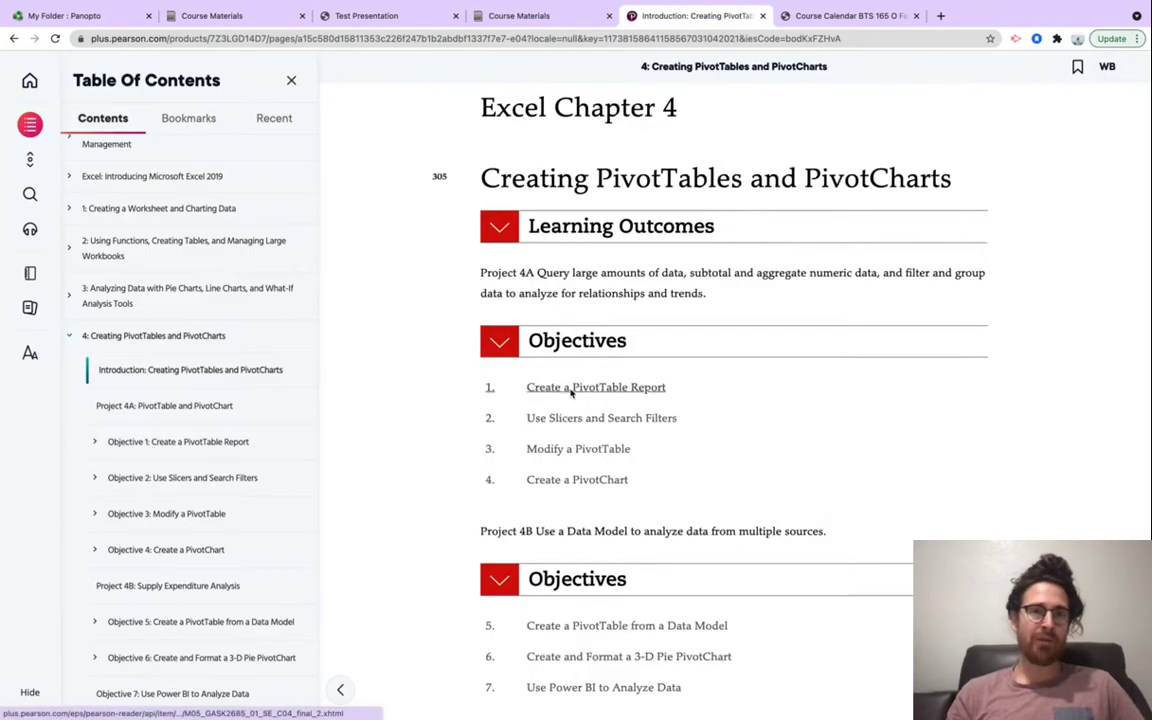
{"action": "left_click", "coordinate": [572, 389]}
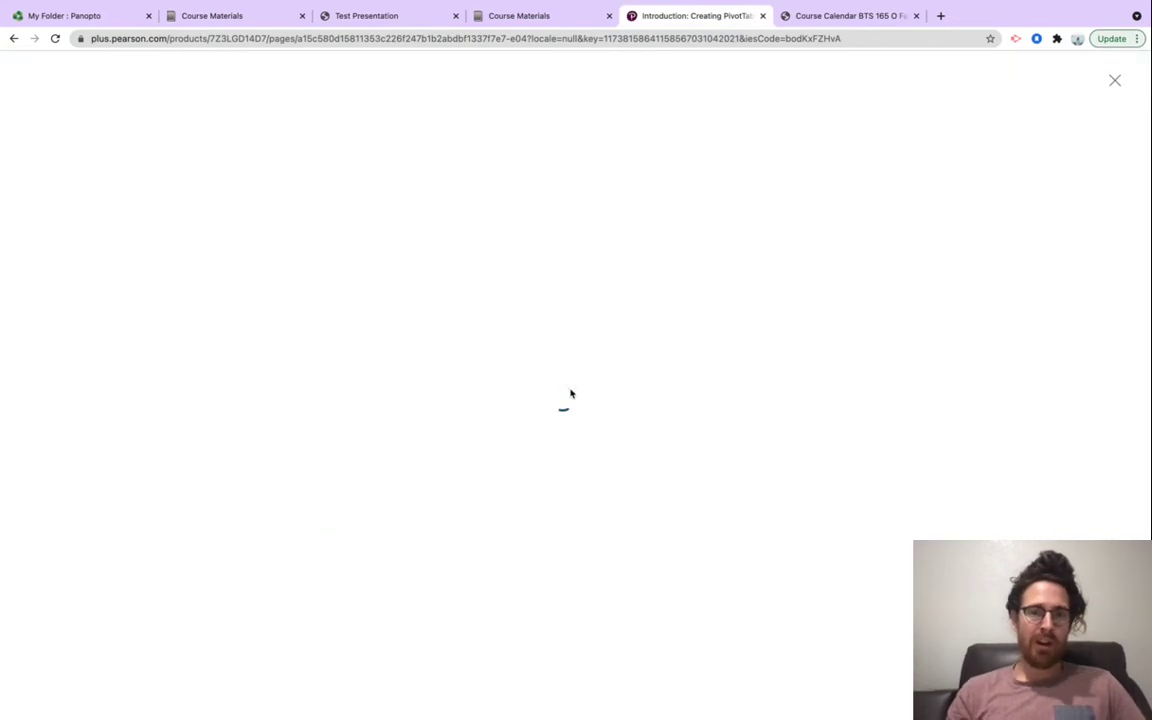
{"action": "scroll", "coordinate": [689, 514], "scroll_direction": "down", "scroll_amount": 1}
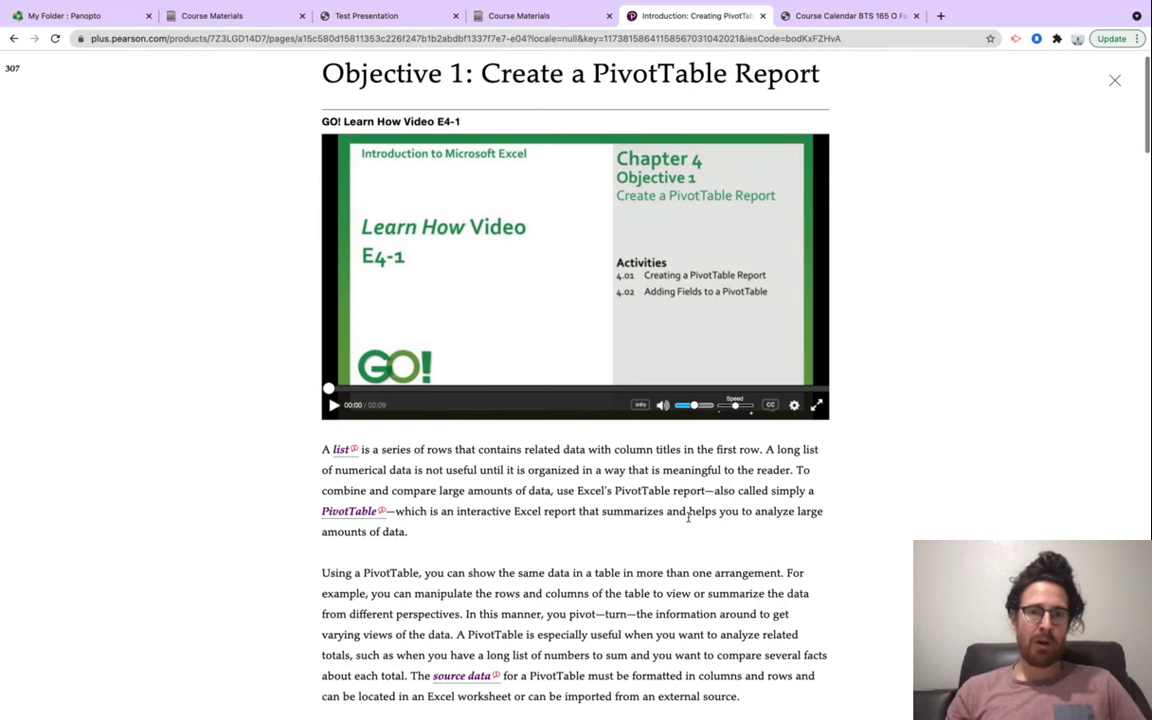
{"action": "scroll", "coordinate": [688, 515], "scroll_direction": "down", "scroll_amount": 3}
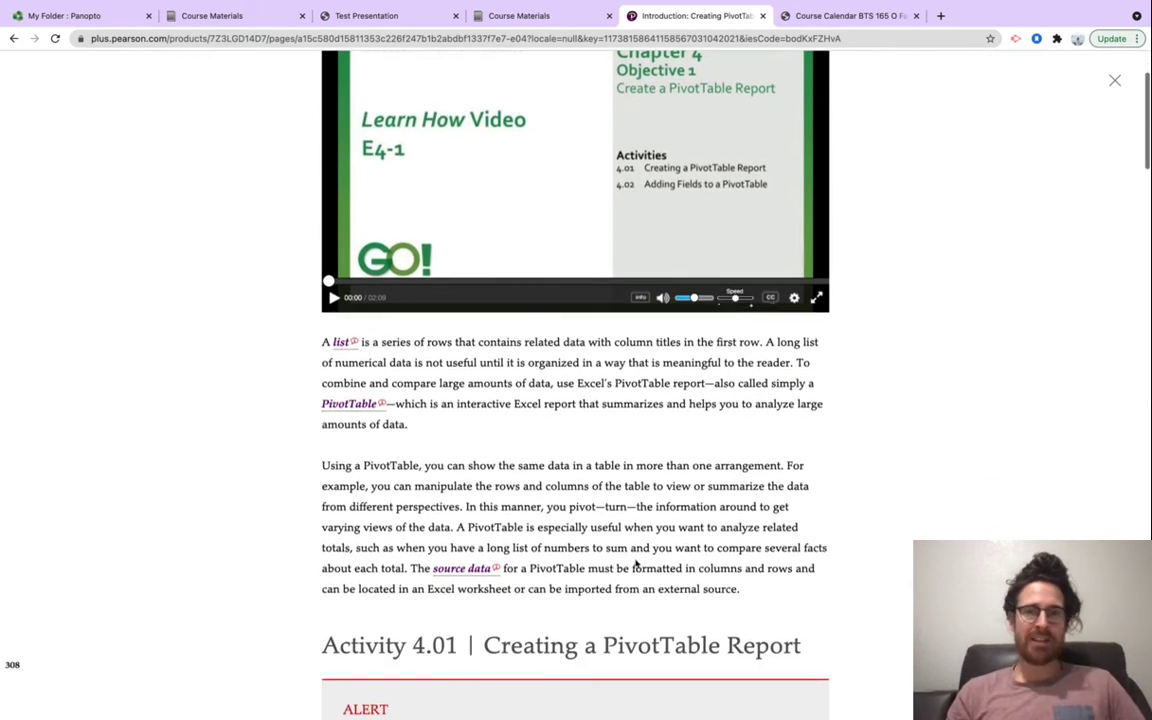
{"action": "scroll", "coordinate": [841, 466], "scroll_direction": "down", "scroll_amount": 10}
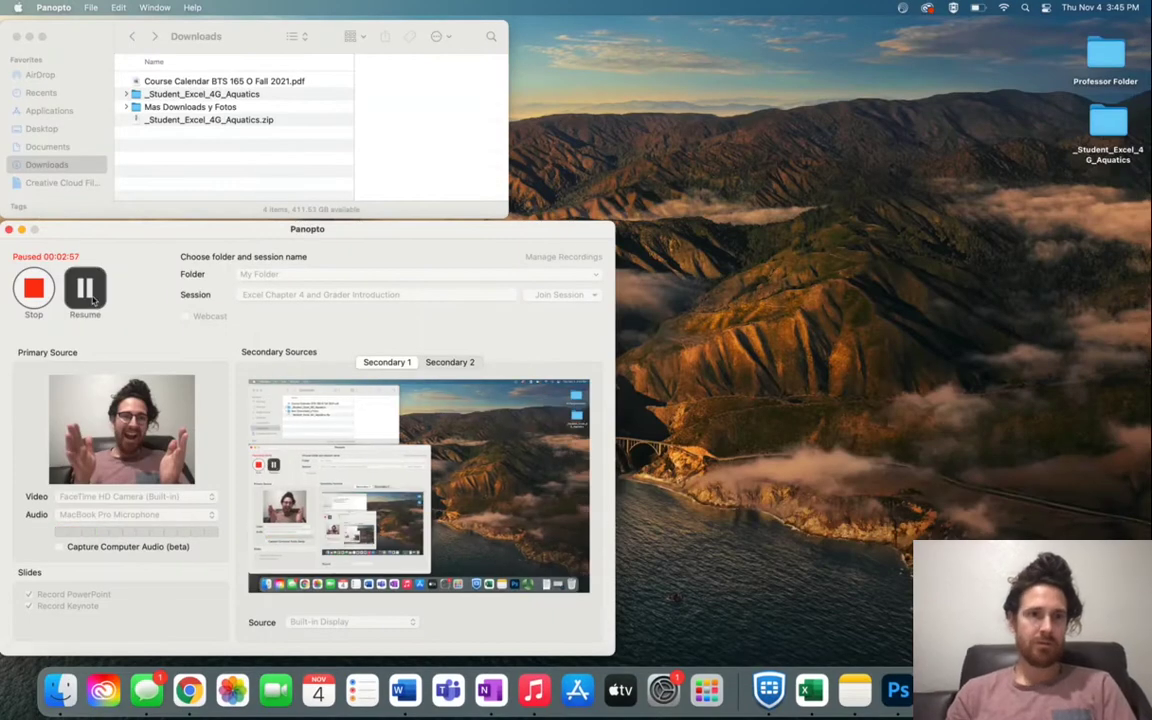
Switch to Finder, open the unzipped _Student_Excel_4G_Aquatics folder in Downloads, and make its window taller
{"action": "left_click", "coordinate": [93, 300]}
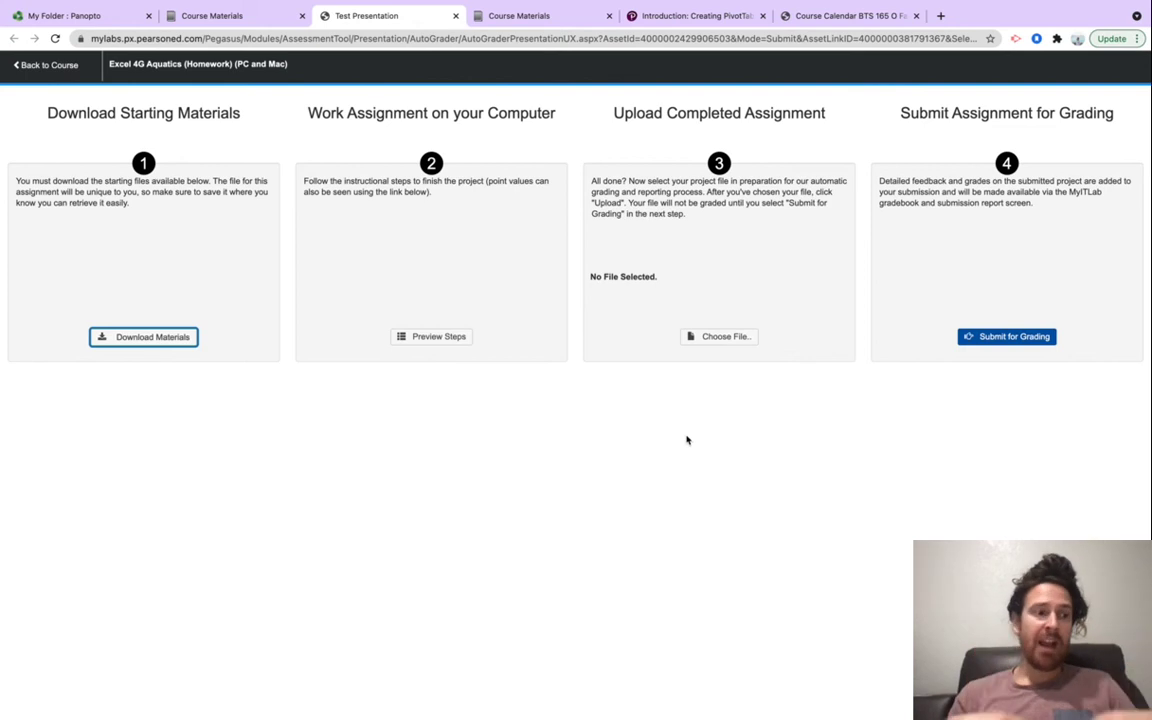
{"action": "key", "text": "ctrl+Right"}
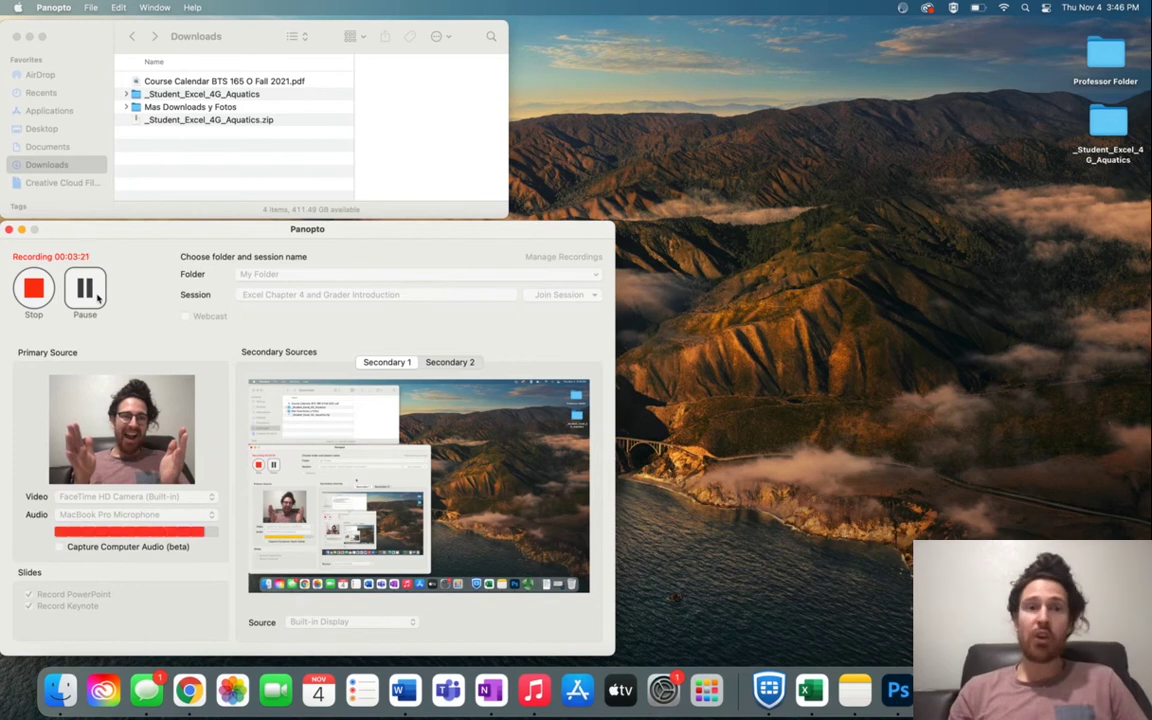
{"action": "left_click", "coordinate": [236, 121]}
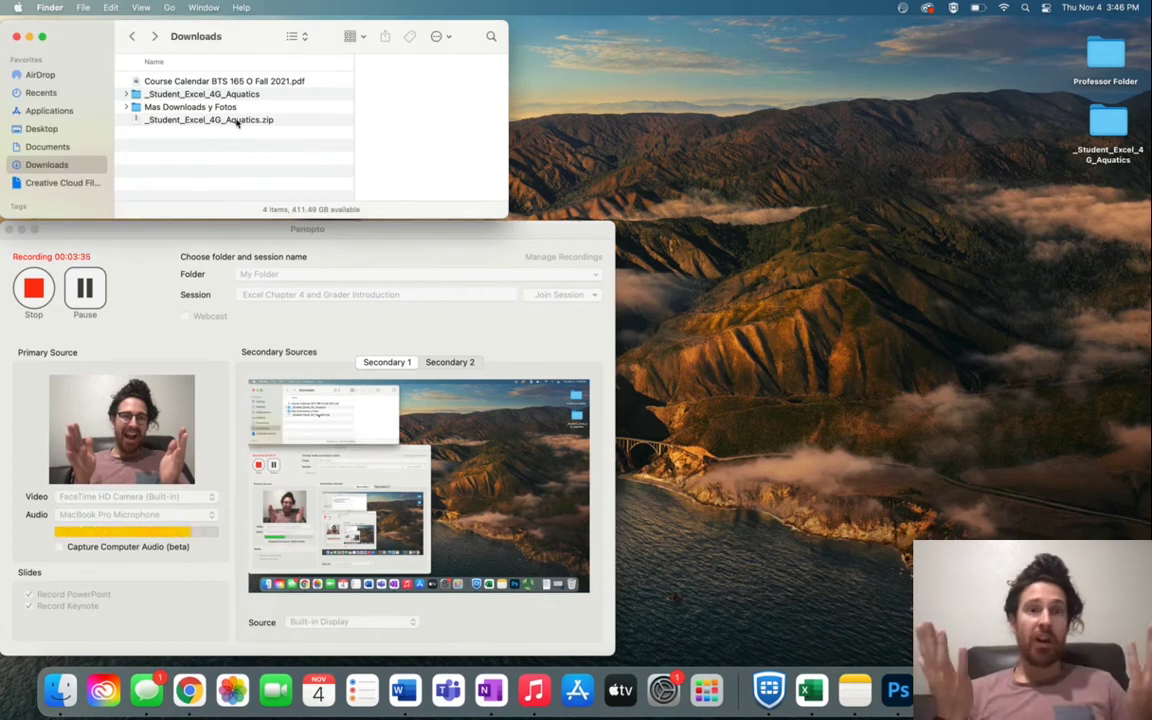
{"action": "left_click", "coordinate": [203, 118]}
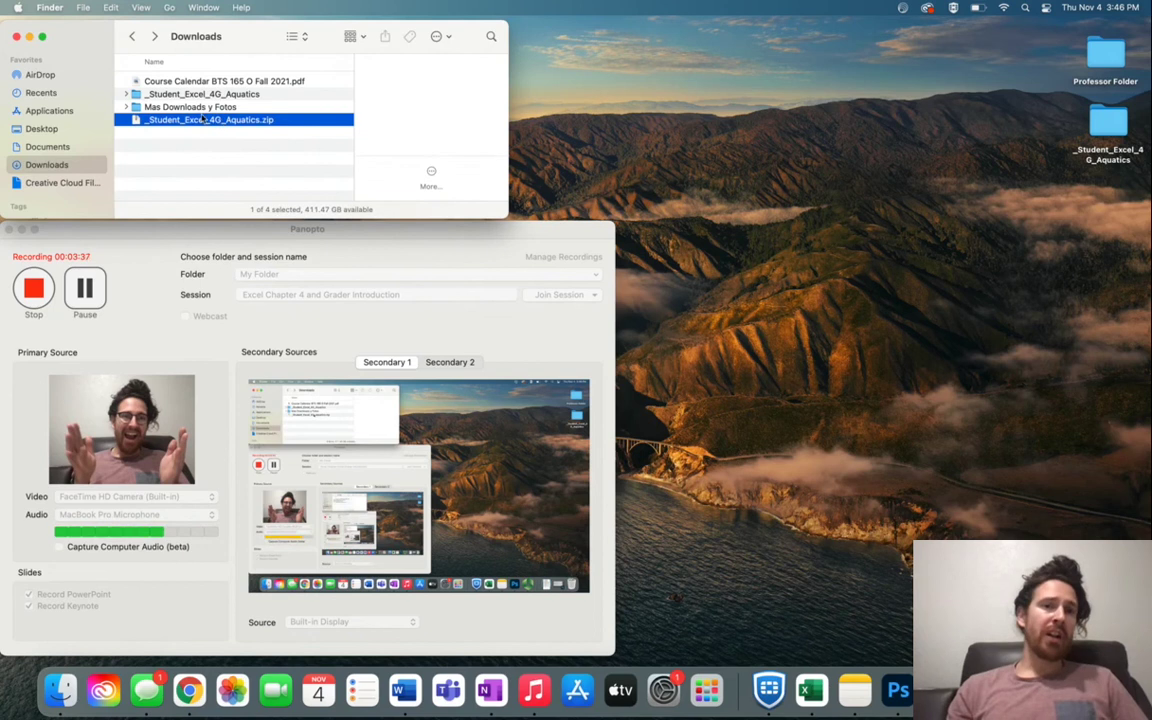
{"action": "double_click", "coordinate": [207, 95]}
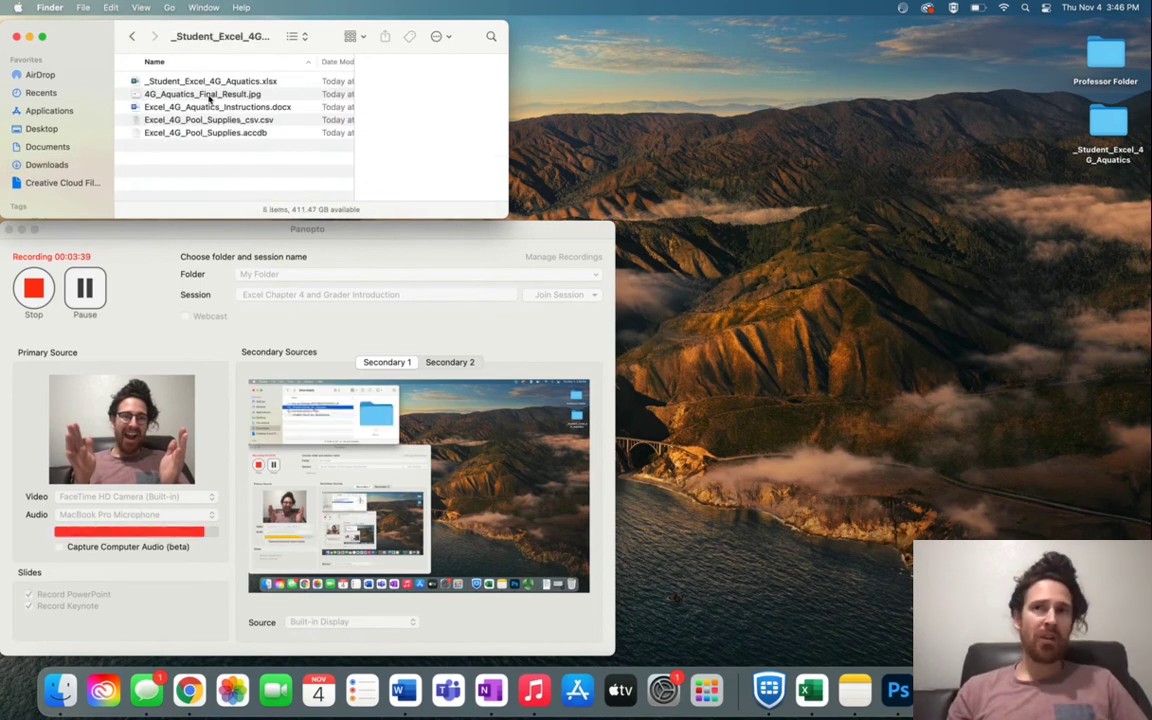
{"action": "left_click_drag", "start_coordinate": [503, 215], "coordinate": [501, 328]}
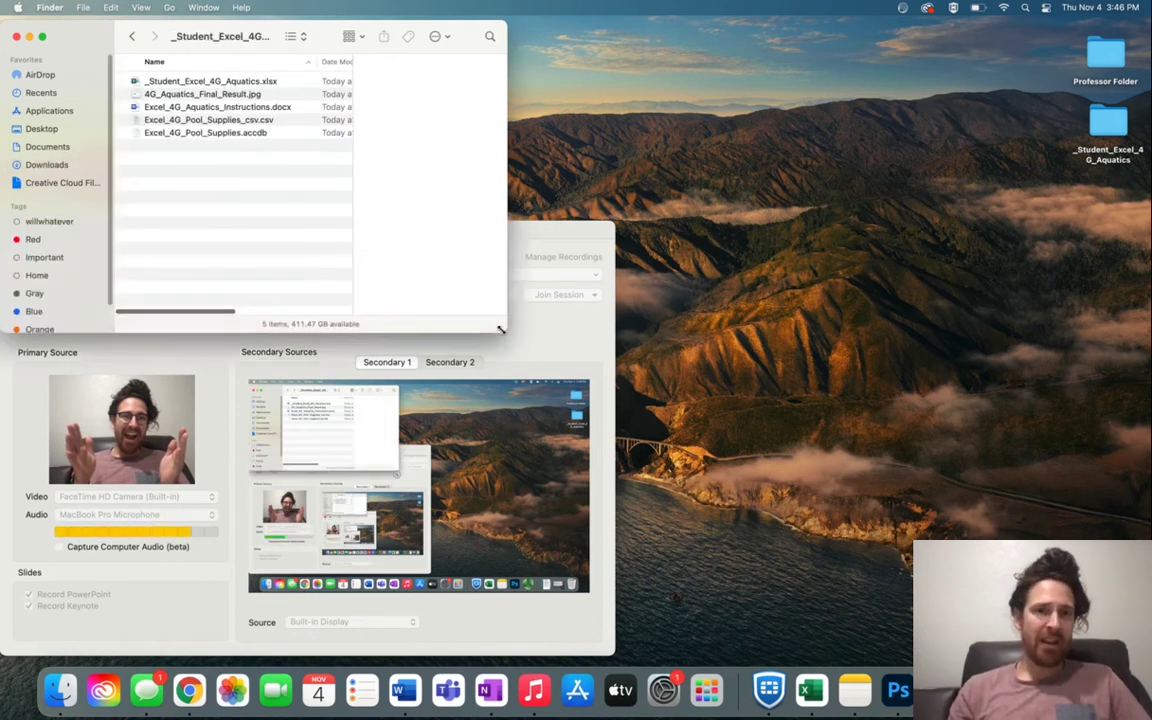
Preview each project file in the folder, from _Student_Excel_4G_Aquatics.xlsx through Excel_4G_Pool_Supplies.accdb
{"action": "left_click", "coordinate": [240, 83]}
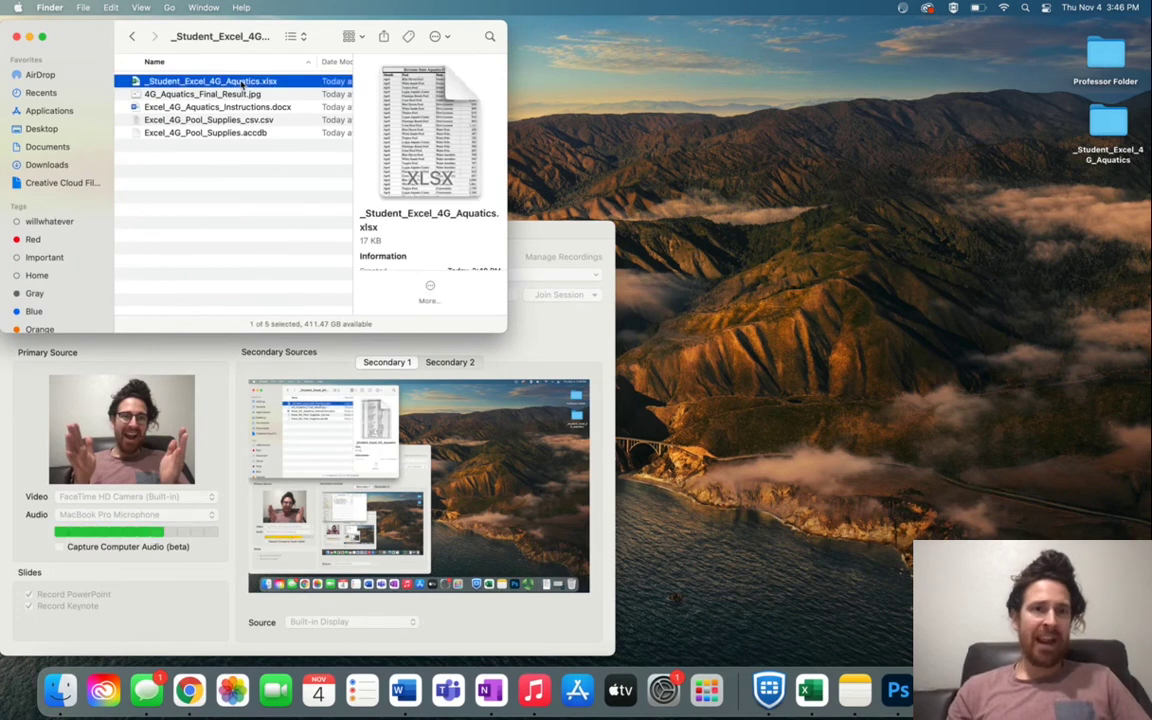
{"action": "key", "text": "Down"}
{"action": "key", "text": "Down"}
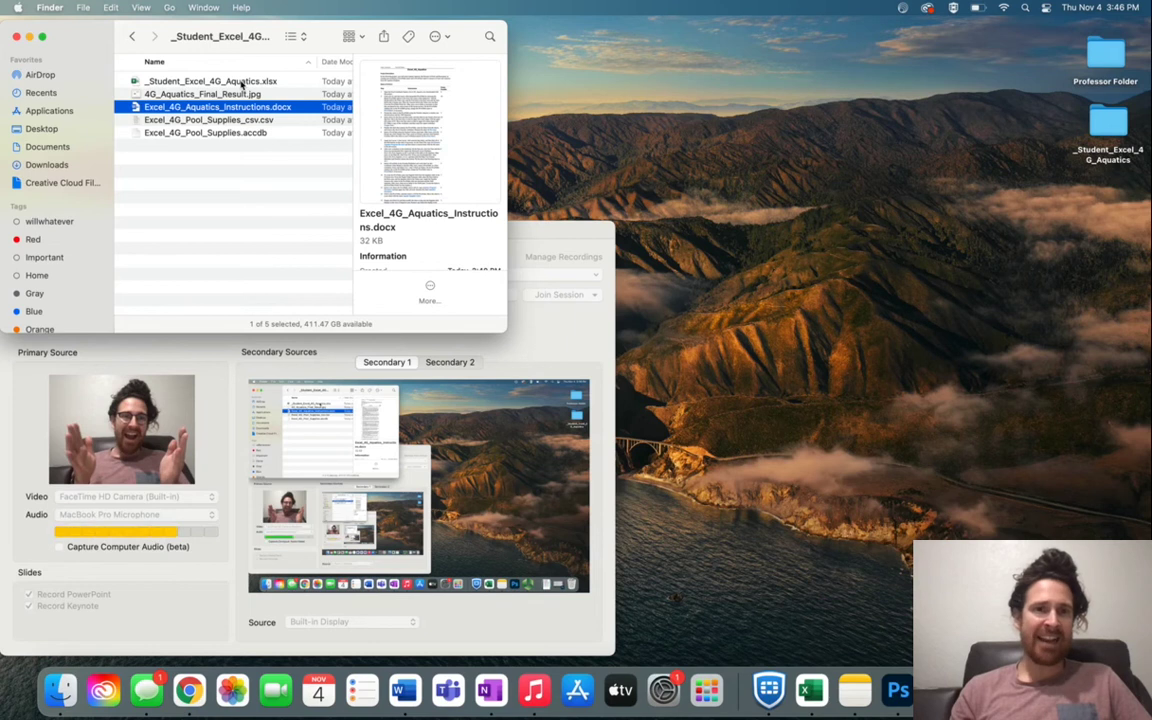
{"action": "key", "text": "Down"}
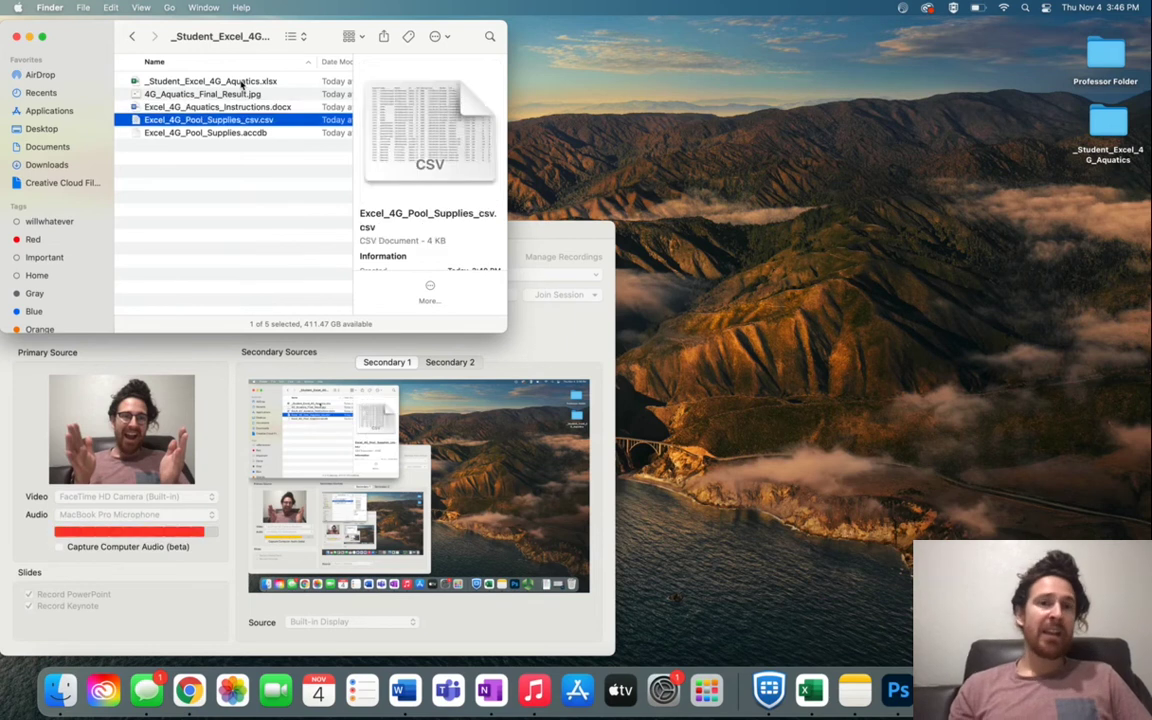
{"action": "key", "text": "Down"}
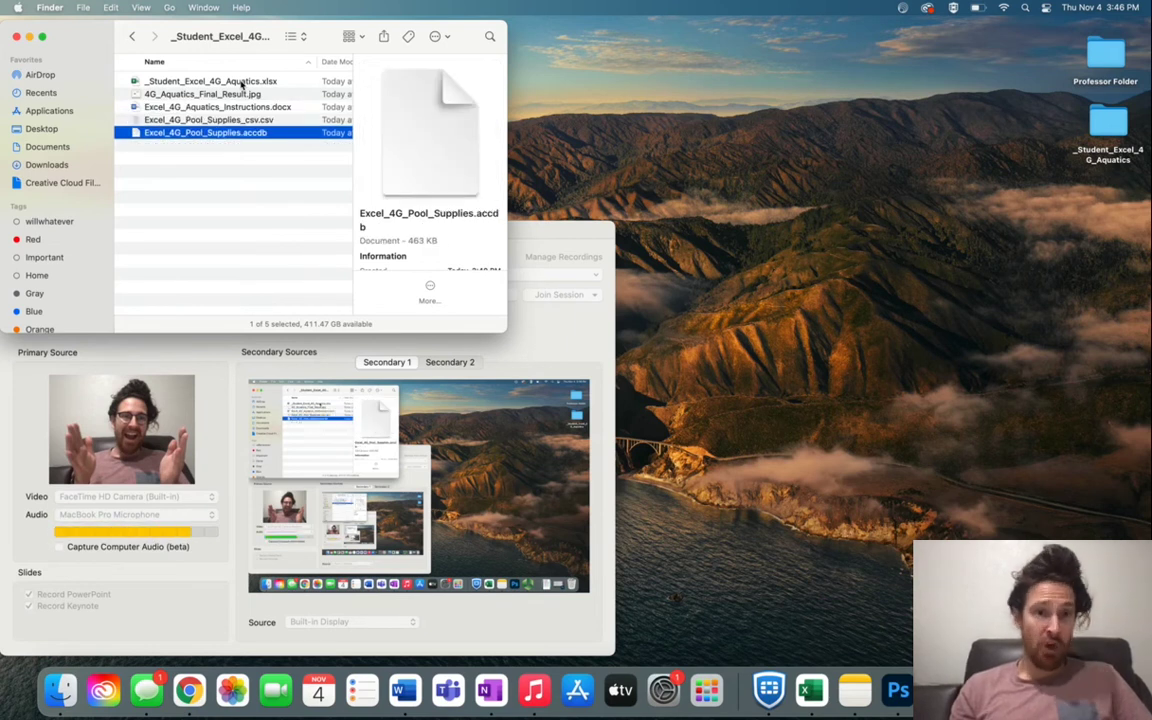
View the _Student_Excel_4G_Aquatics workbook in Excel and switch to the Excel_4G_Aquatics_Instructions document in Word
{"action": "left_click", "coordinate": [529, 340]}
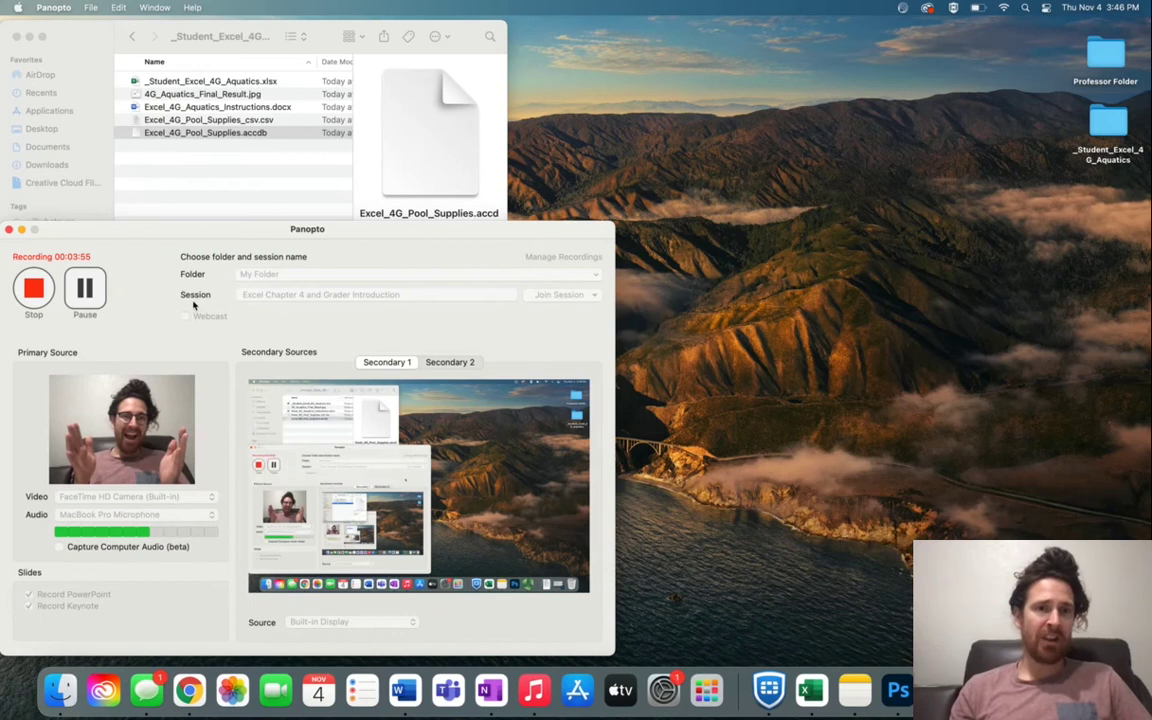
{"action": "left_click", "coordinate": [88, 289]}
{"action": "left_click", "coordinate": [88, 289]}
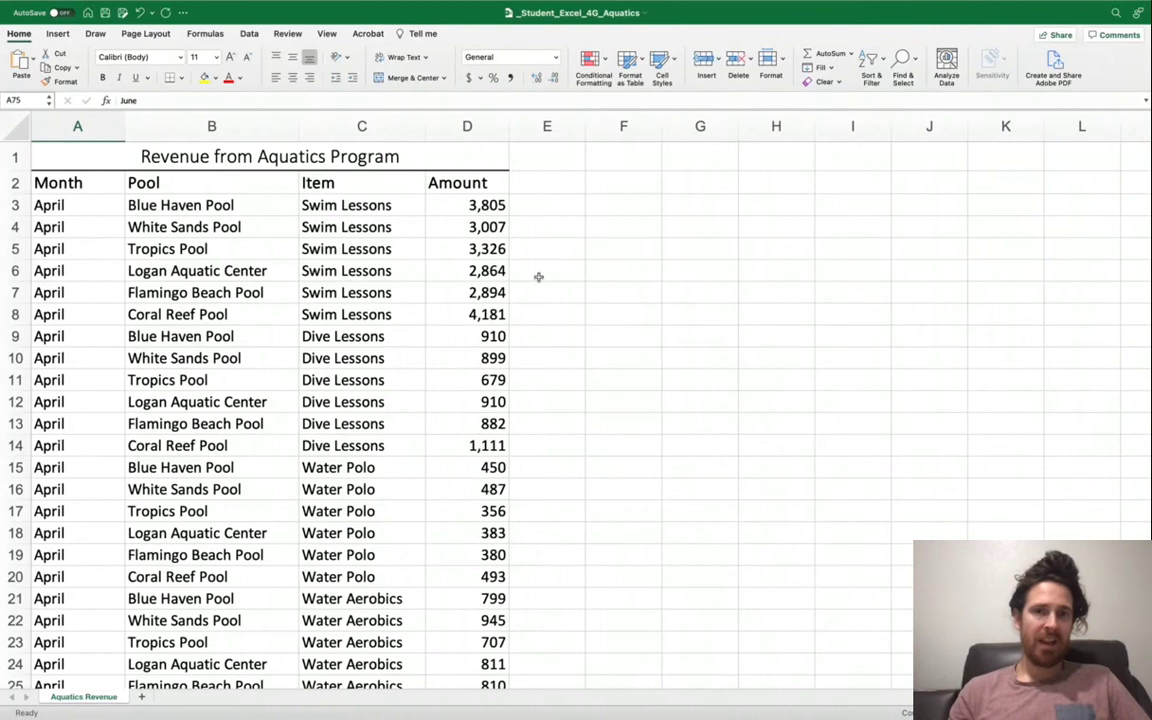
{"action": "key", "text": "ctrl+Right"}
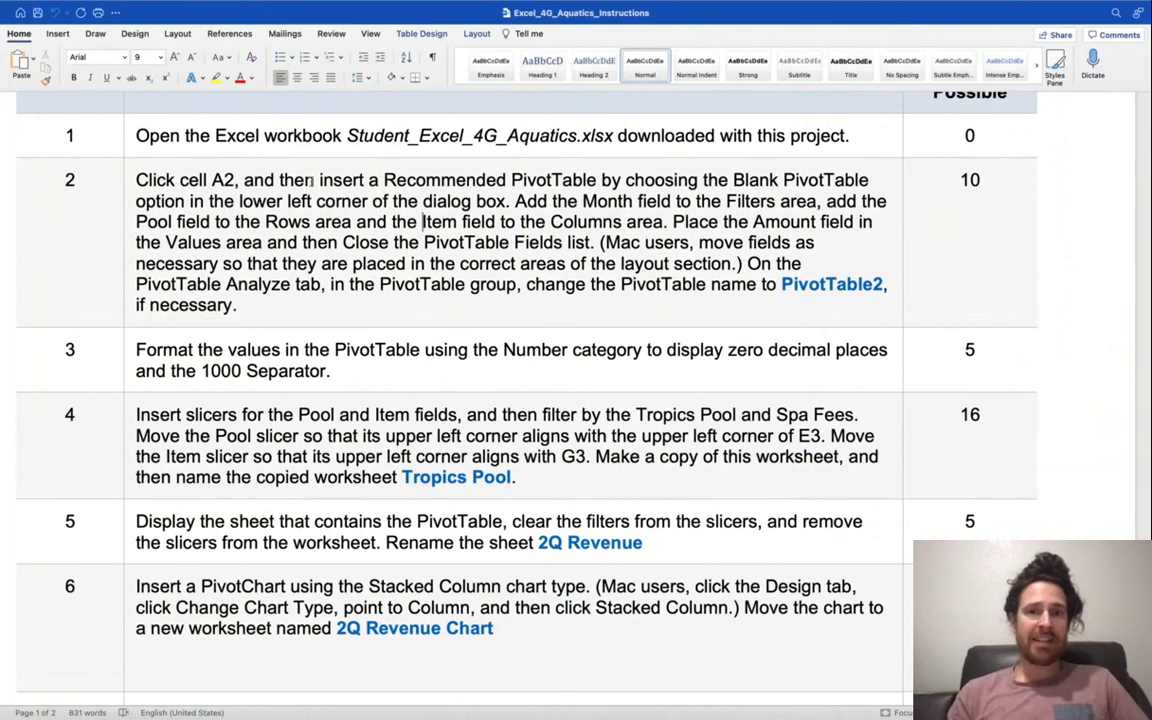
Go over instructions 2 to 4 in the document, making step 3 bold and highlighting step 4 in yellow
{"action": "left_click", "coordinate": [141, 181]}
{"action": "left_click_drag", "start_coordinate": [141, 181], "coordinate": [468, 225]}
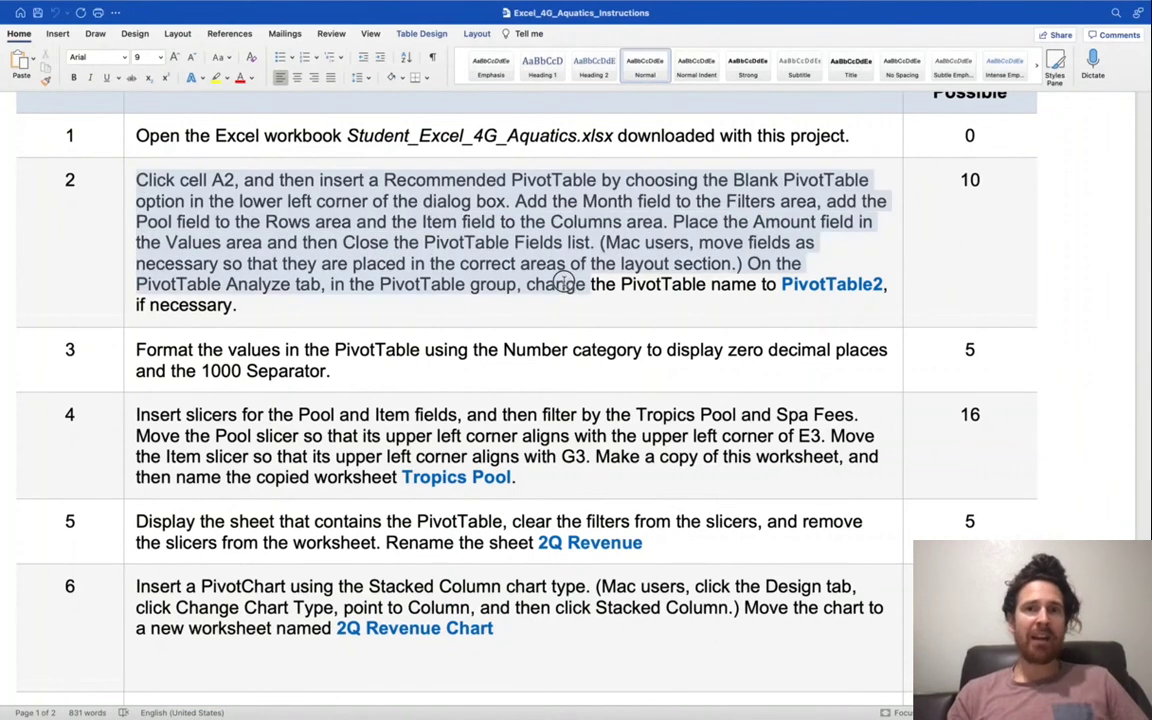
{"action": "left_click_drag", "start_coordinate": [565, 283], "coordinate": [237, 306]}
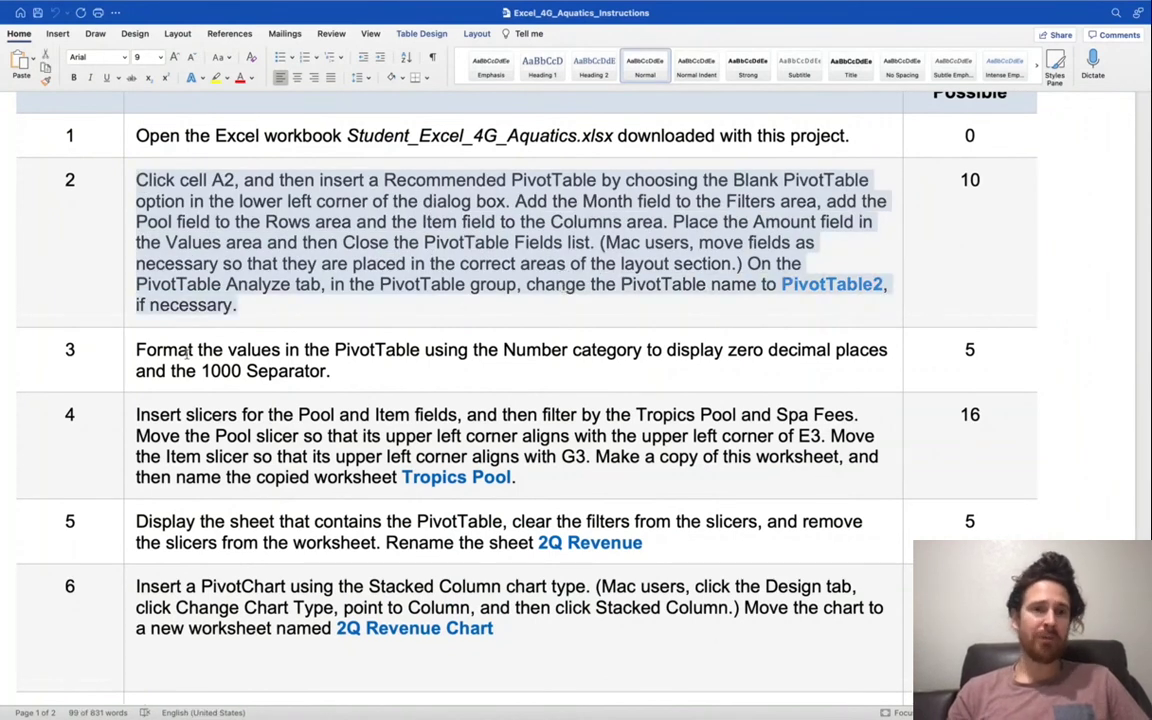
{"action": "triple_click", "coordinate": [378, 362]}
{"action": "key", "text": "super+b"}
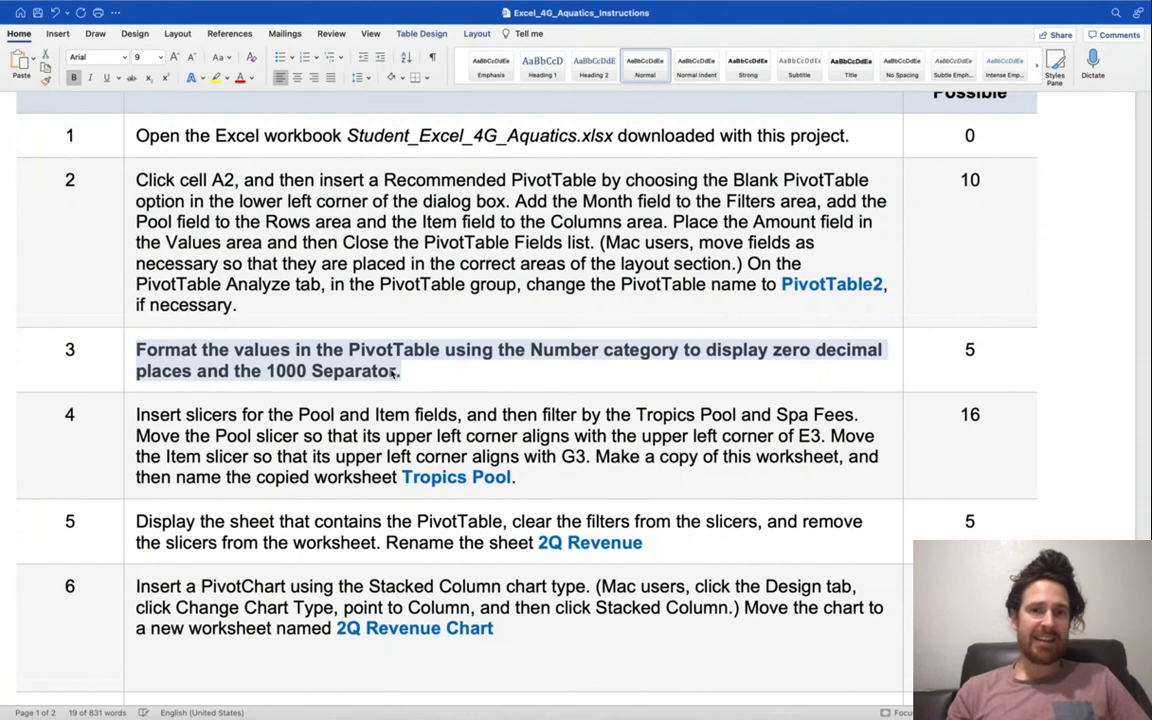
{"action": "triple_click", "coordinate": [352, 445]}
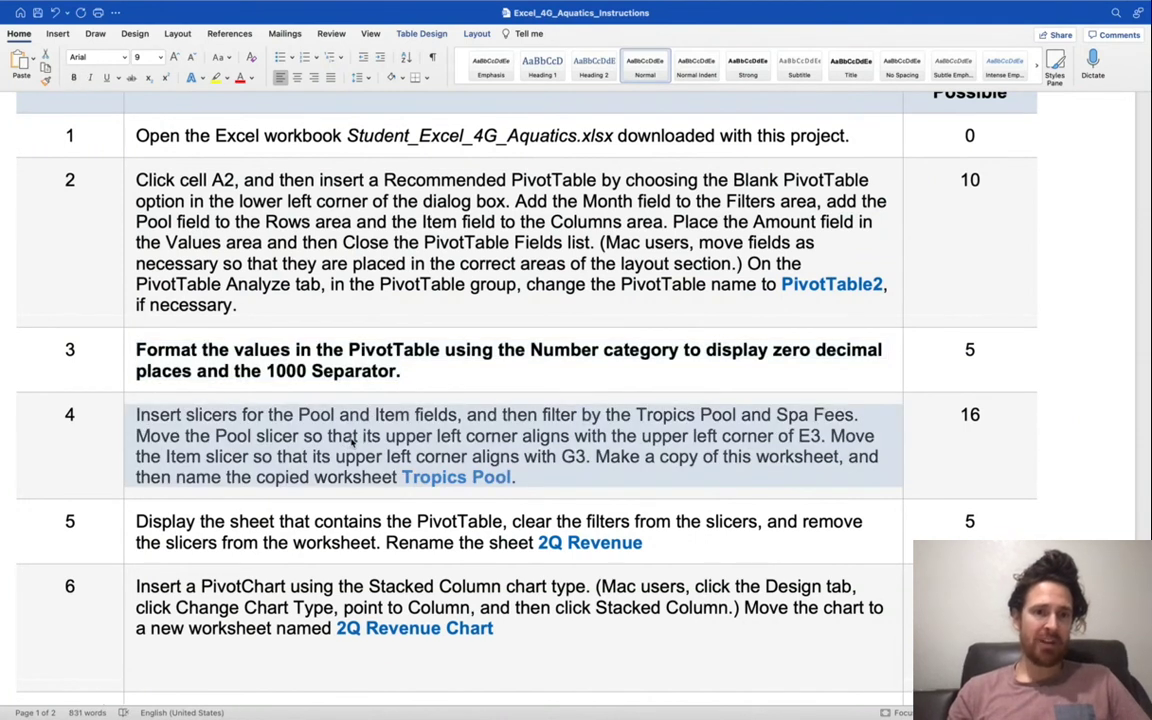
{"action": "left_click", "coordinate": [214, 78]}
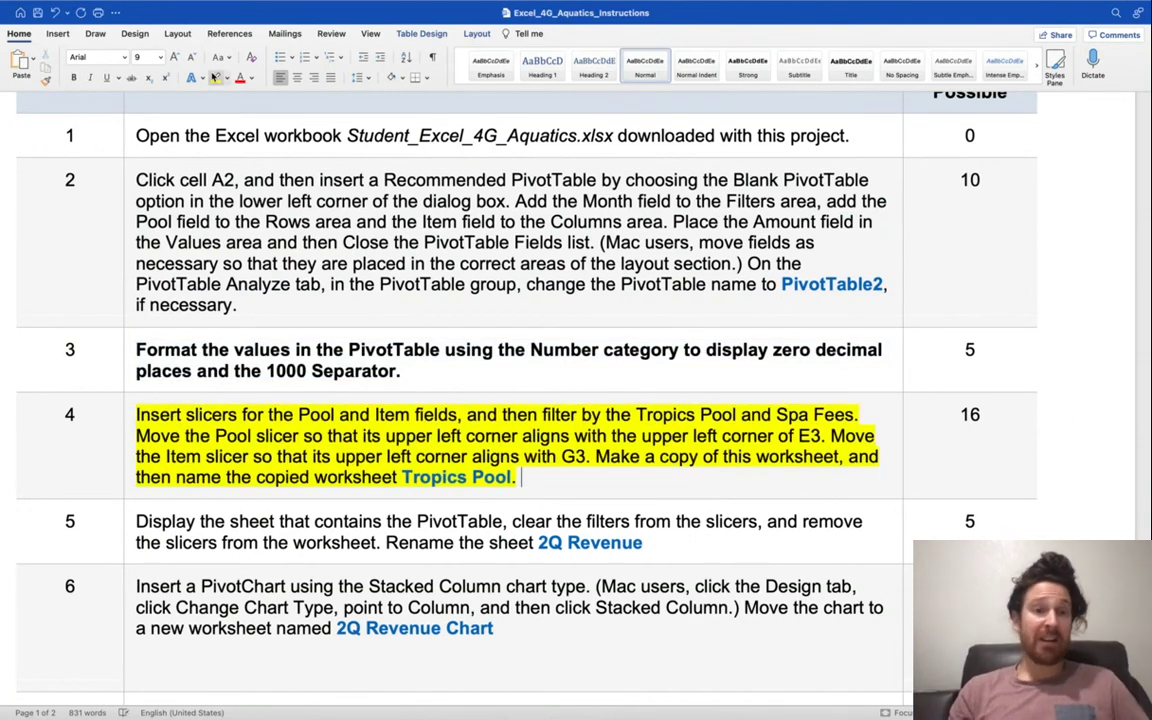
{"action": "key", "text": "ctrl+Left"}
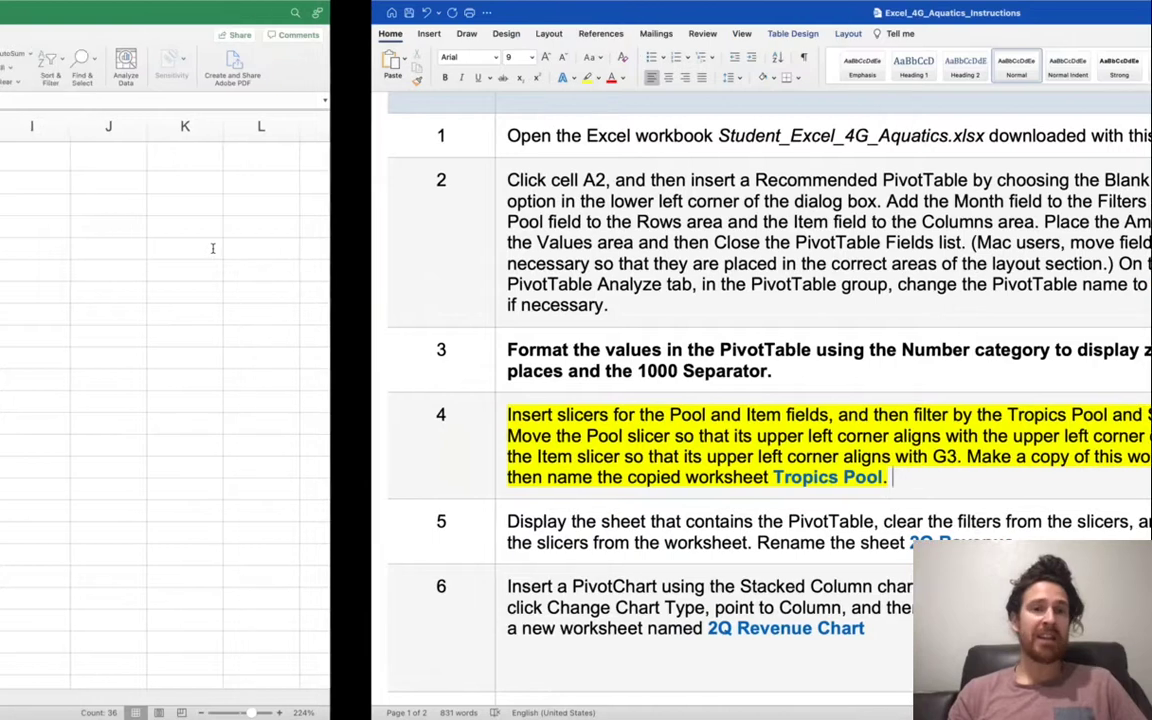
{"action": "key", "text": "ctrl+Left"}
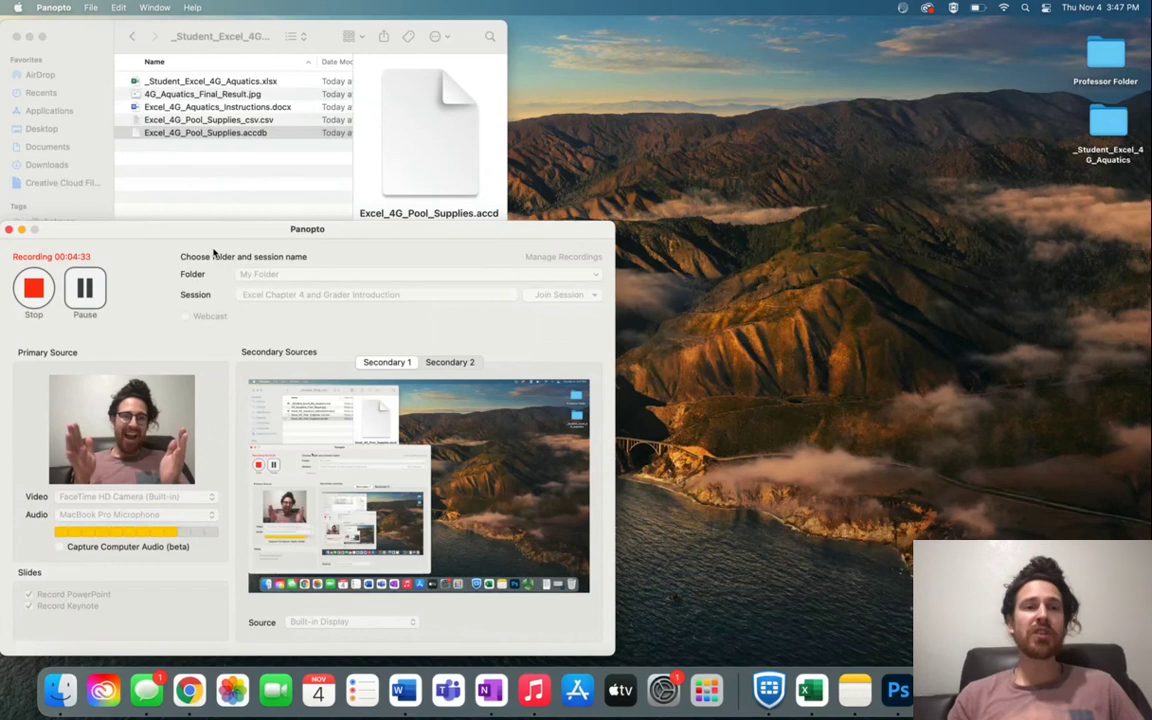
{"action": "left_click", "coordinate": [85, 288]}
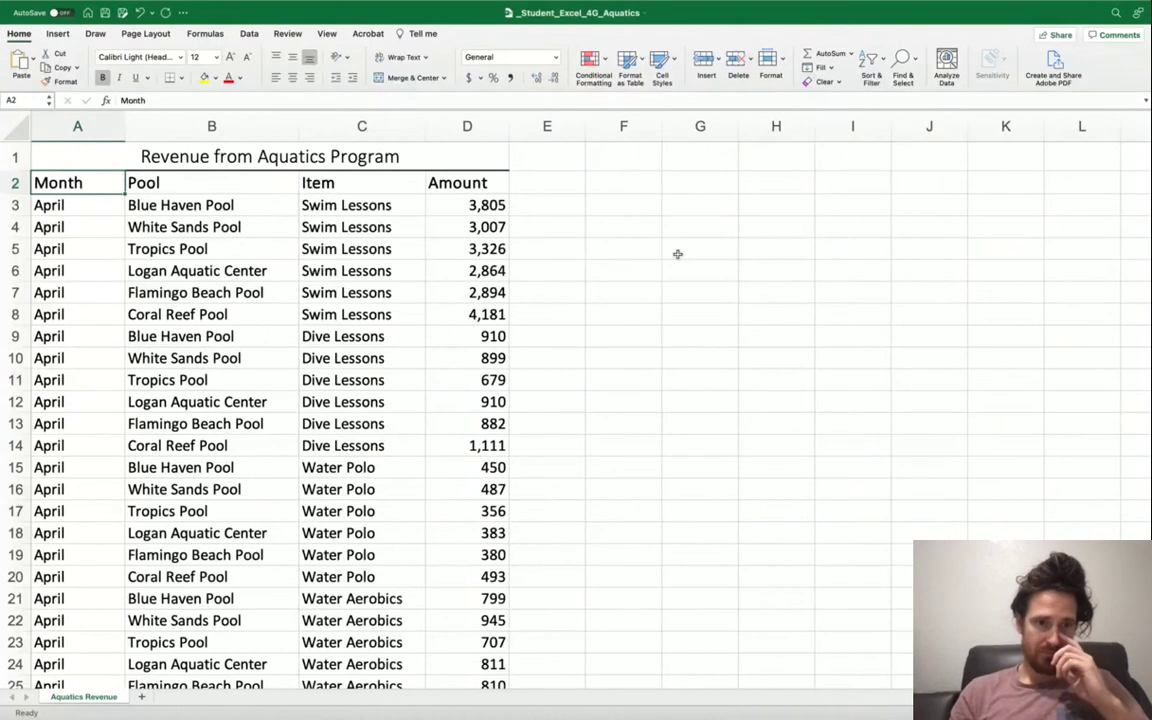
Look over the Home, Insert, Draw and Page Layout commands and the Tell Me suggestions in the 4G Aquatics workbook
{"action": "left_click", "coordinate": [18, 36]}
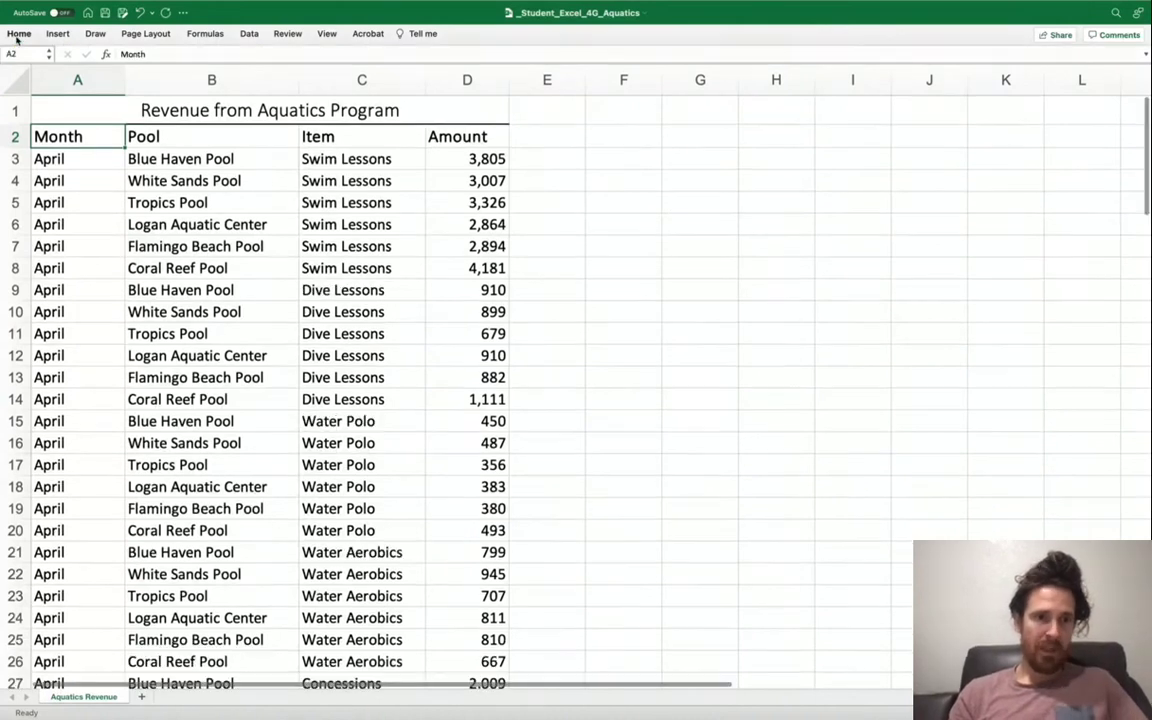
{"action": "left_click", "coordinate": [57, 33]}
{"action": "left_click", "coordinate": [95, 33]}
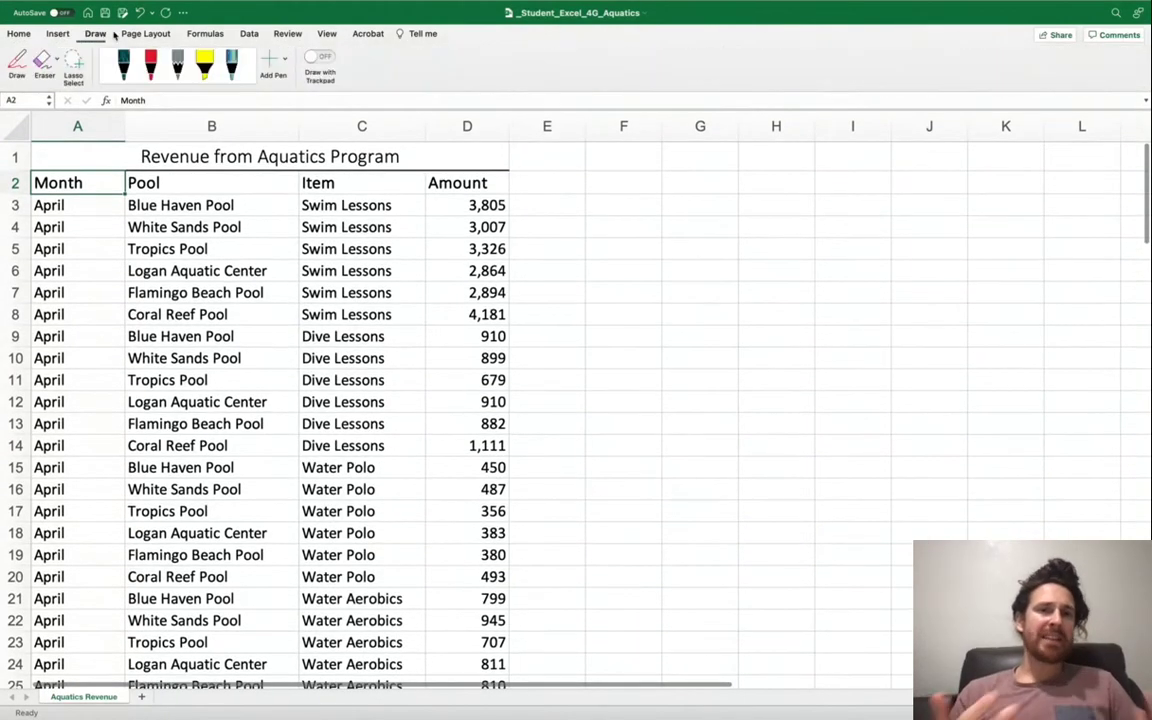
{"action": "left_click", "coordinate": [146, 33]}
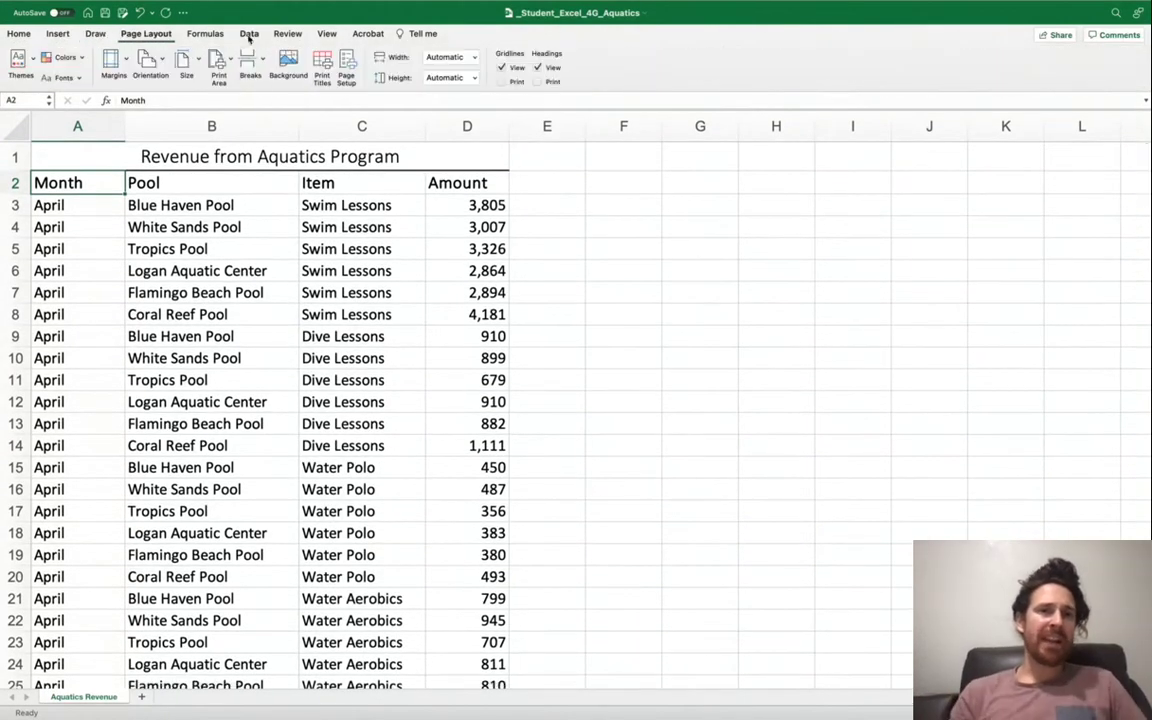
{"action": "left_click", "coordinate": [18, 33]}
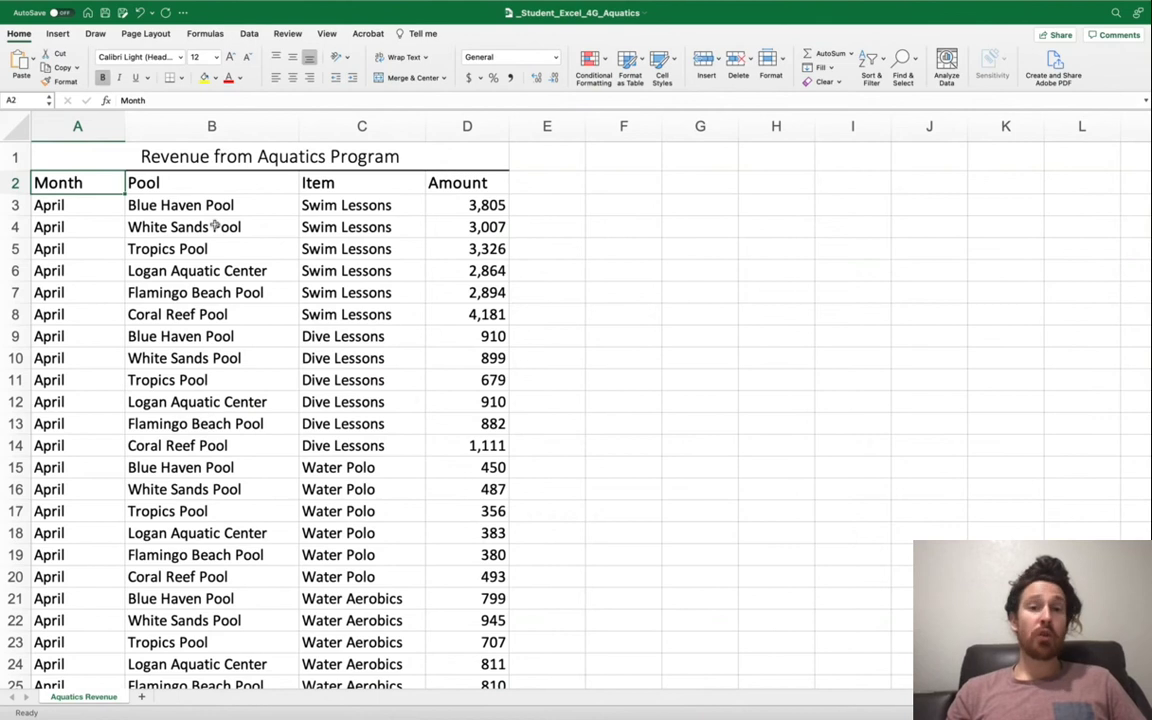
{"action": "left_click", "coordinate": [425, 35]}
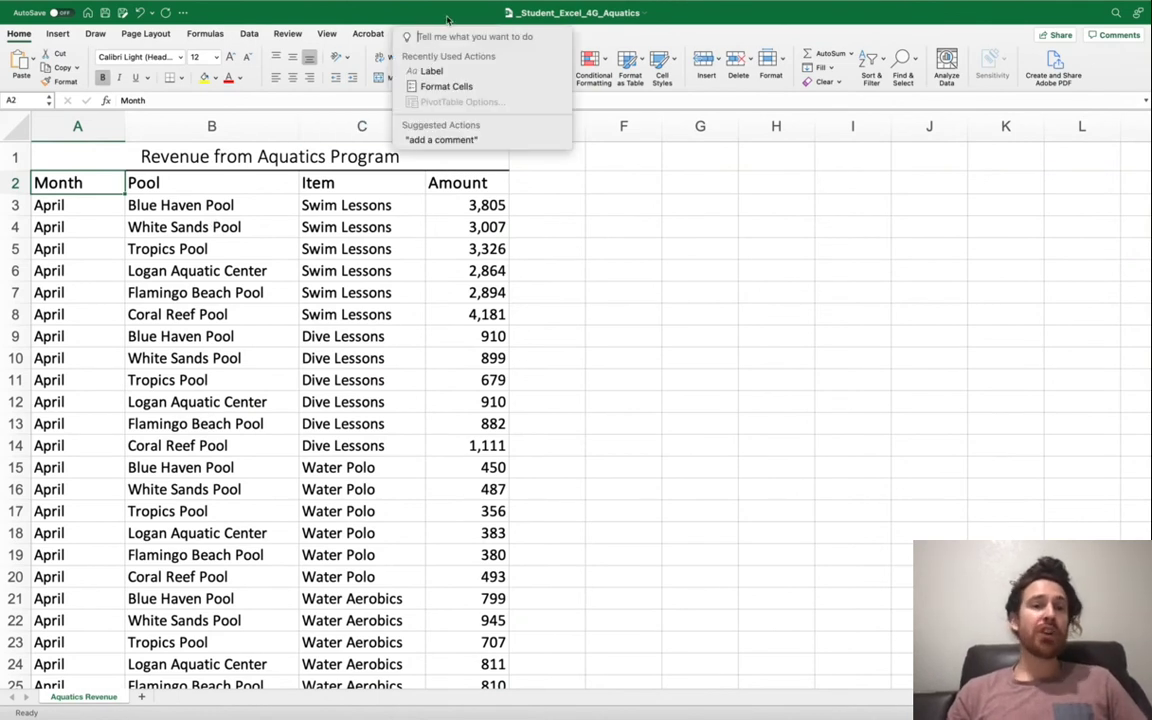
{"action": "left_click", "coordinate": [447, 18]}
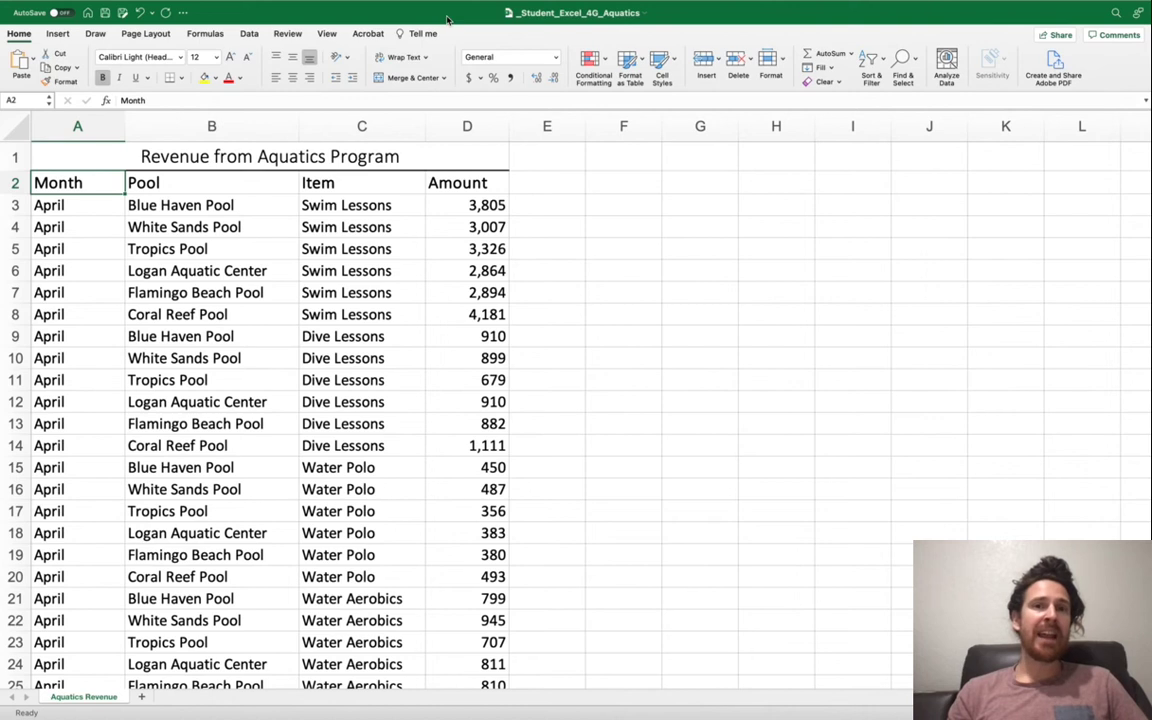
{"action": "left_click", "coordinate": [415, 33]}
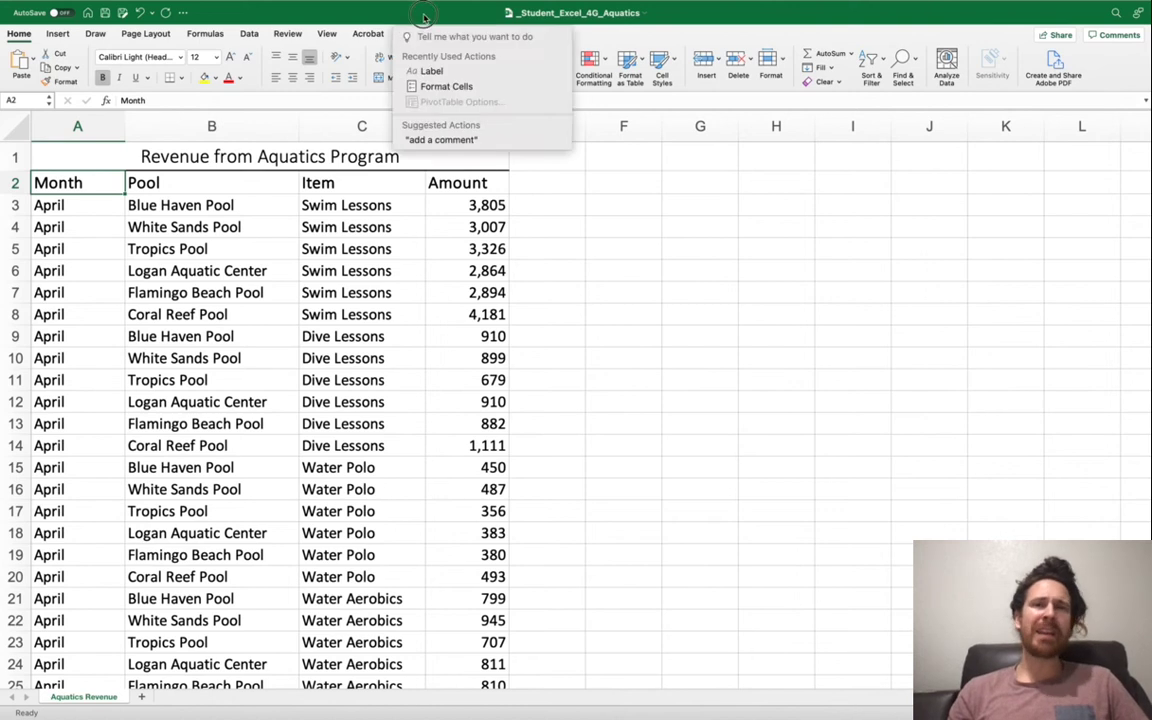
{"action": "left_click", "coordinate": [384, 17]}
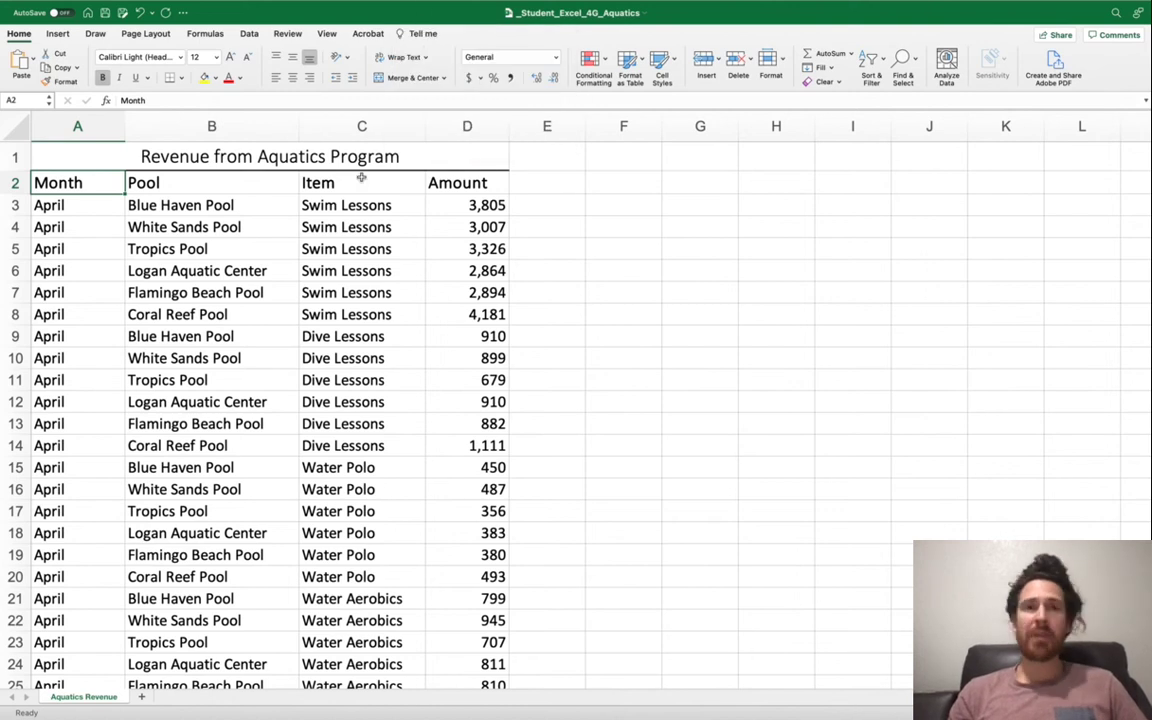
Return to the Word instructions document, undo the bold and yellow highlight on steps 3 and 4, and revisit the Excel workbook in between
{"action": "key", "text": "ctrl+Left"}
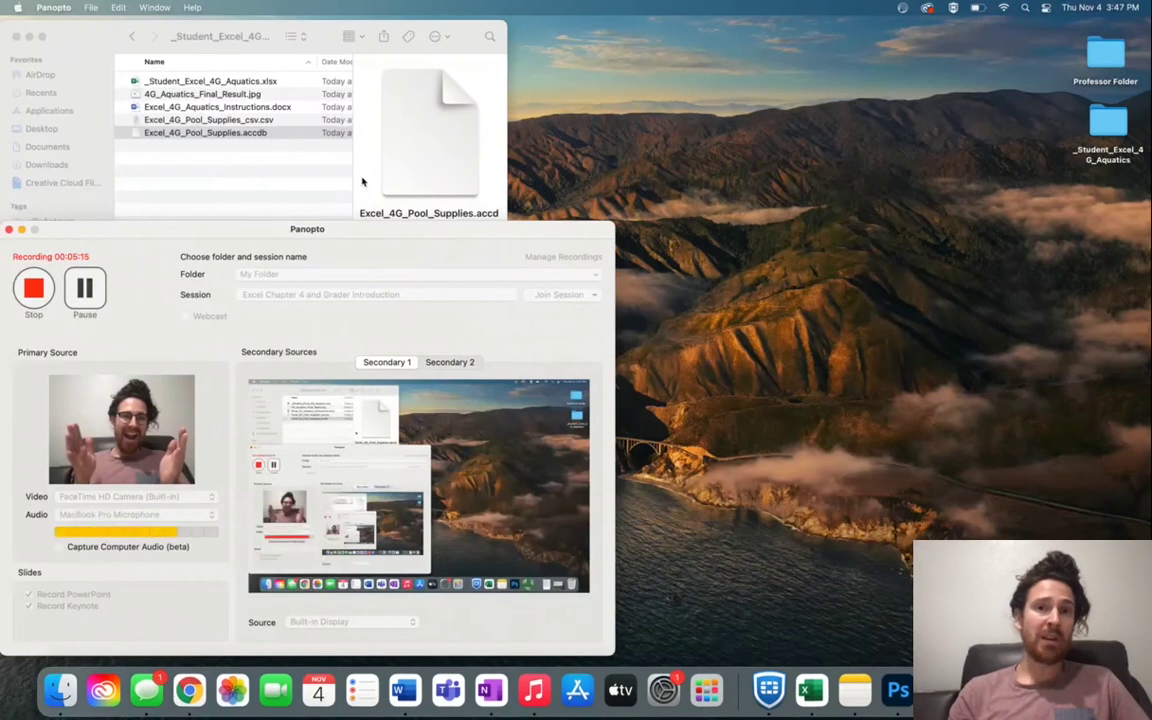
{"action": "key", "text": "ctrl+Right"}
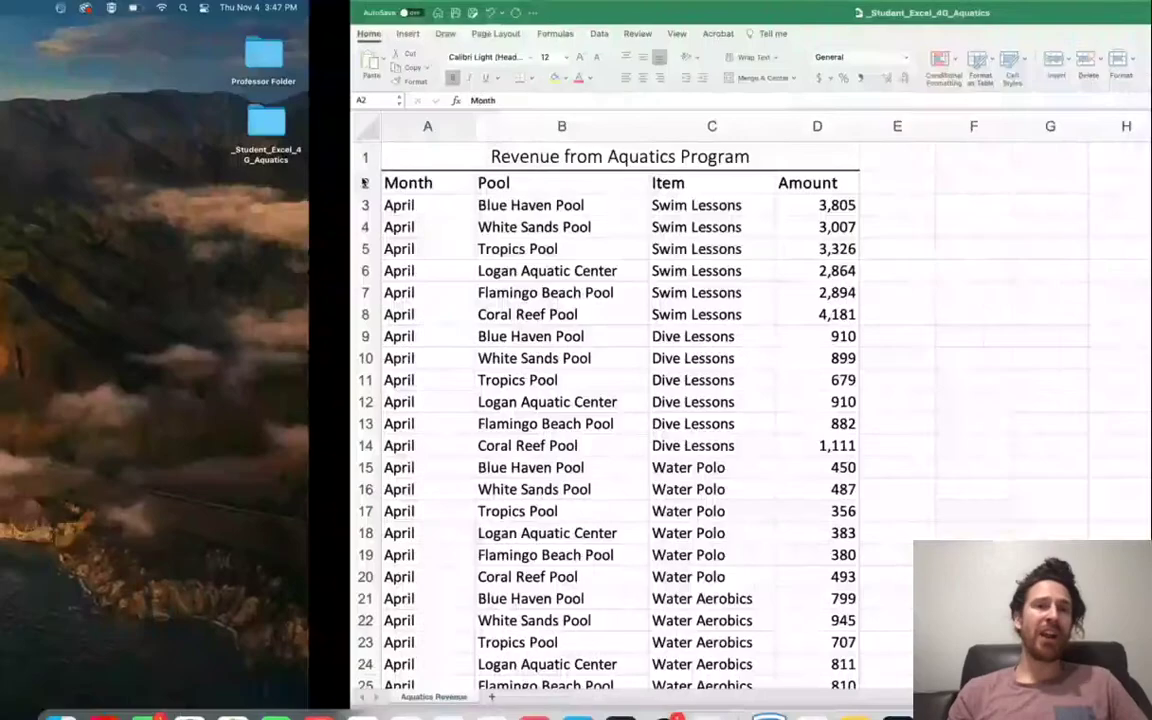
{"action": "key", "text": "ctrl+Right"}
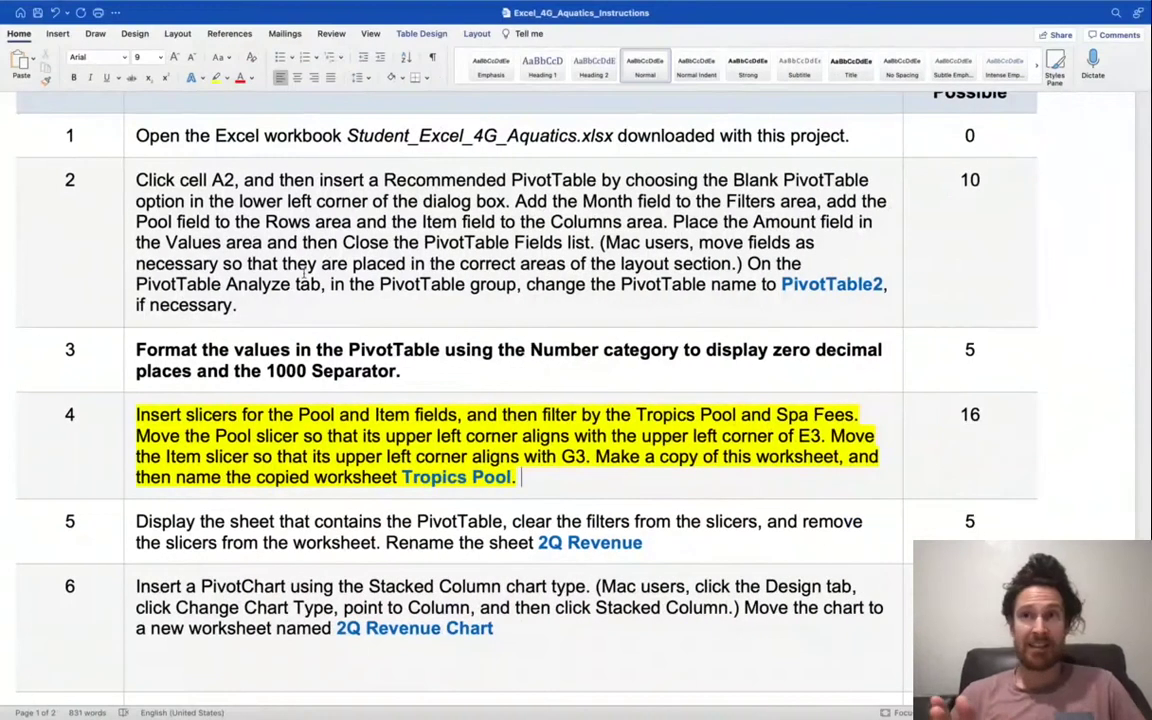
{"action": "key", "text": "ctrl+Left"}
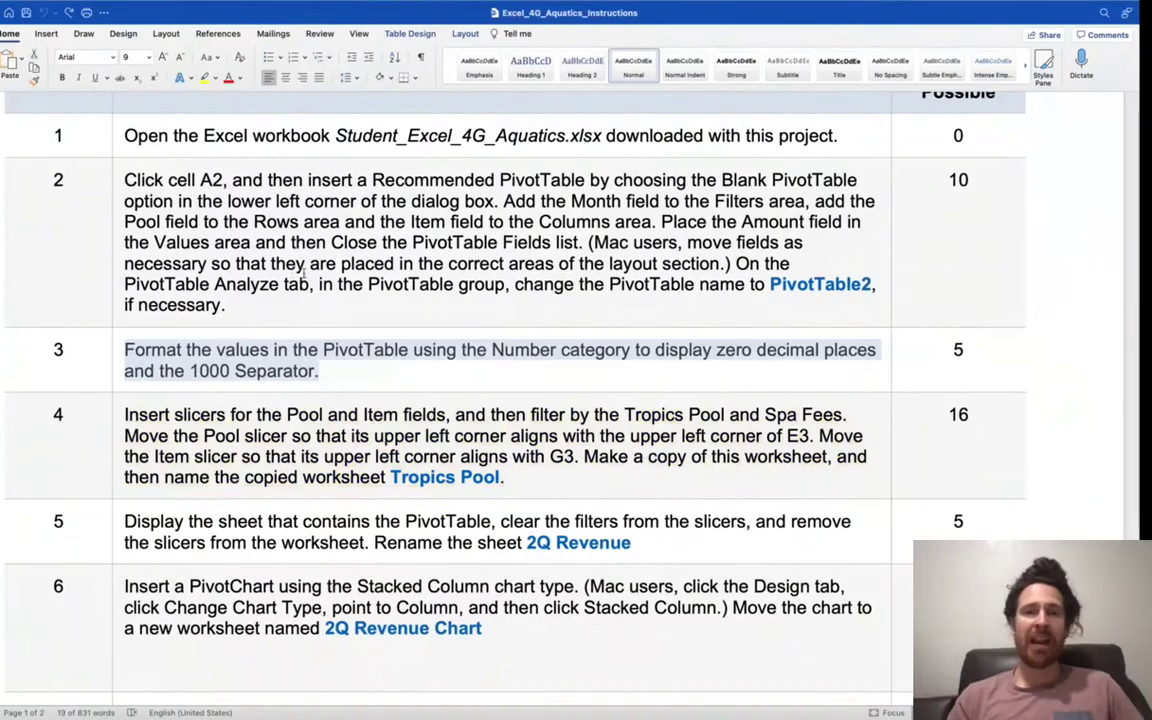
{"action": "key", "text": "ctrl+Left"}
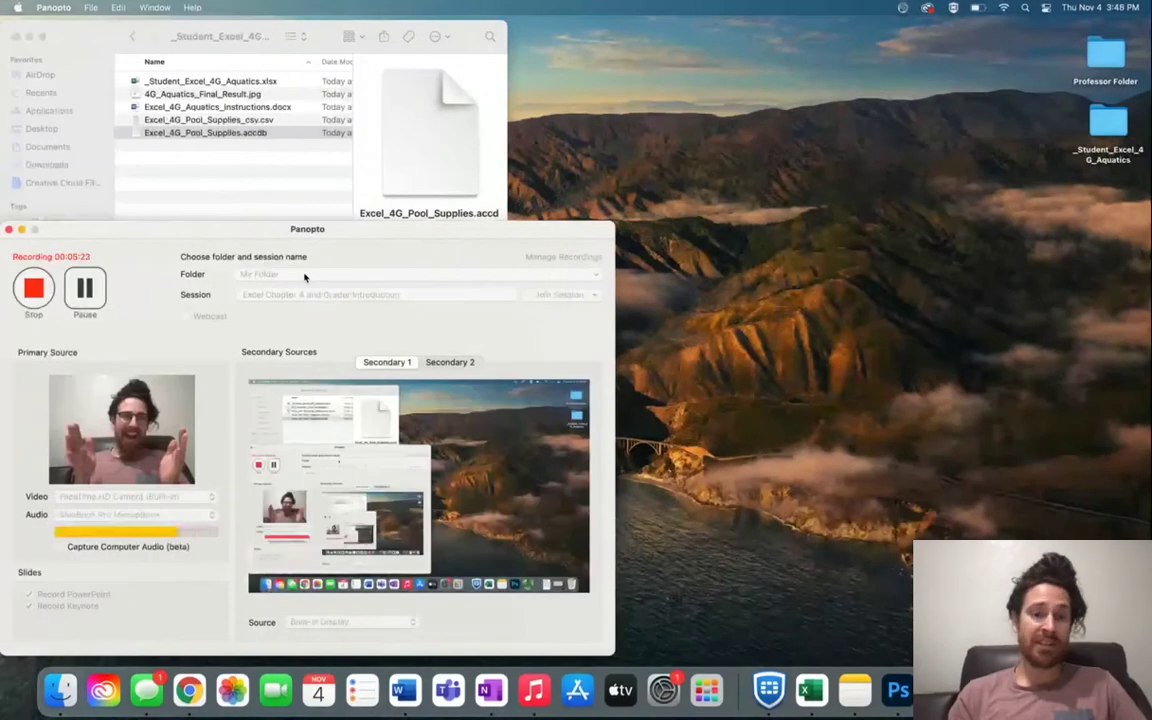
{"action": "key", "text": "ctrl+Right"}
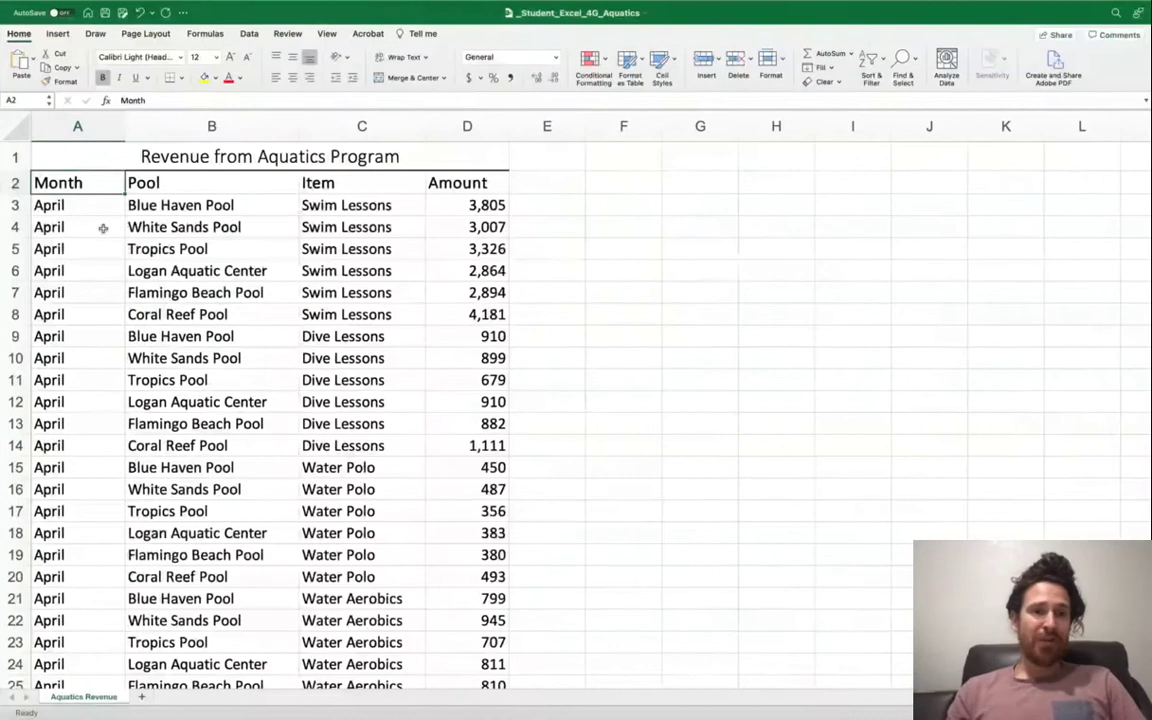
{"action": "key", "text": "ctrl+Right"}
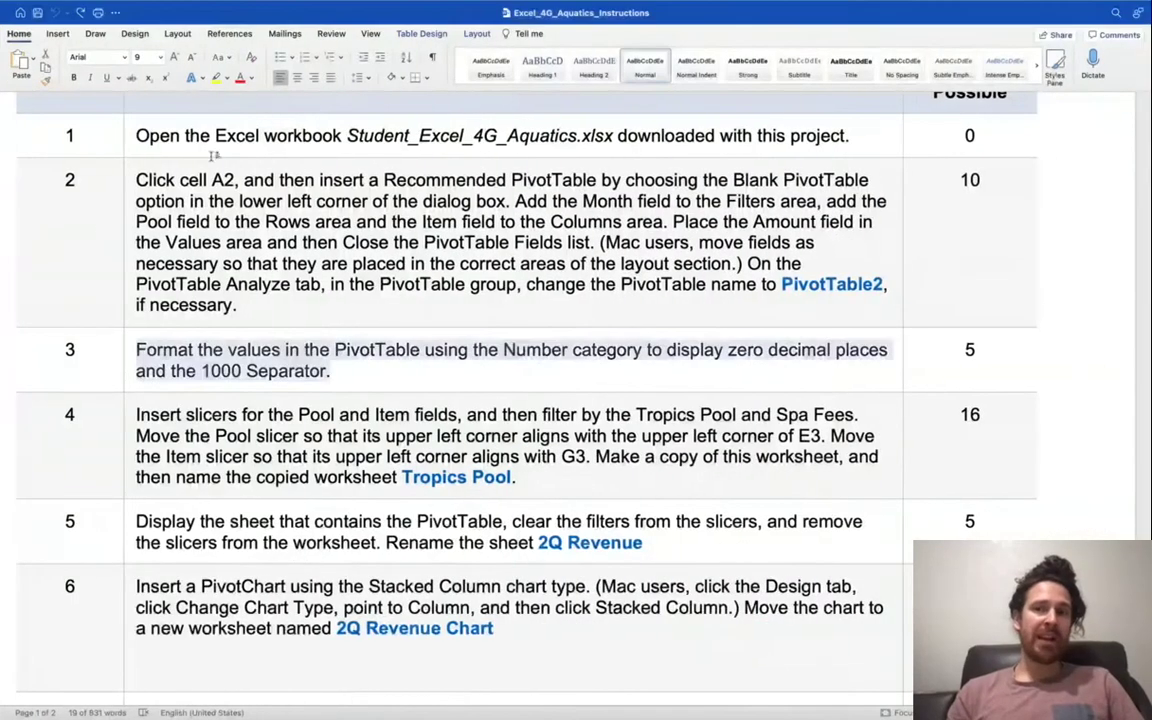
Make the step 1 instruction about opening the Student_Excel_4G_Aquatics.xlsx workbook bold
{"action": "triple_click", "coordinate": [193, 141]}
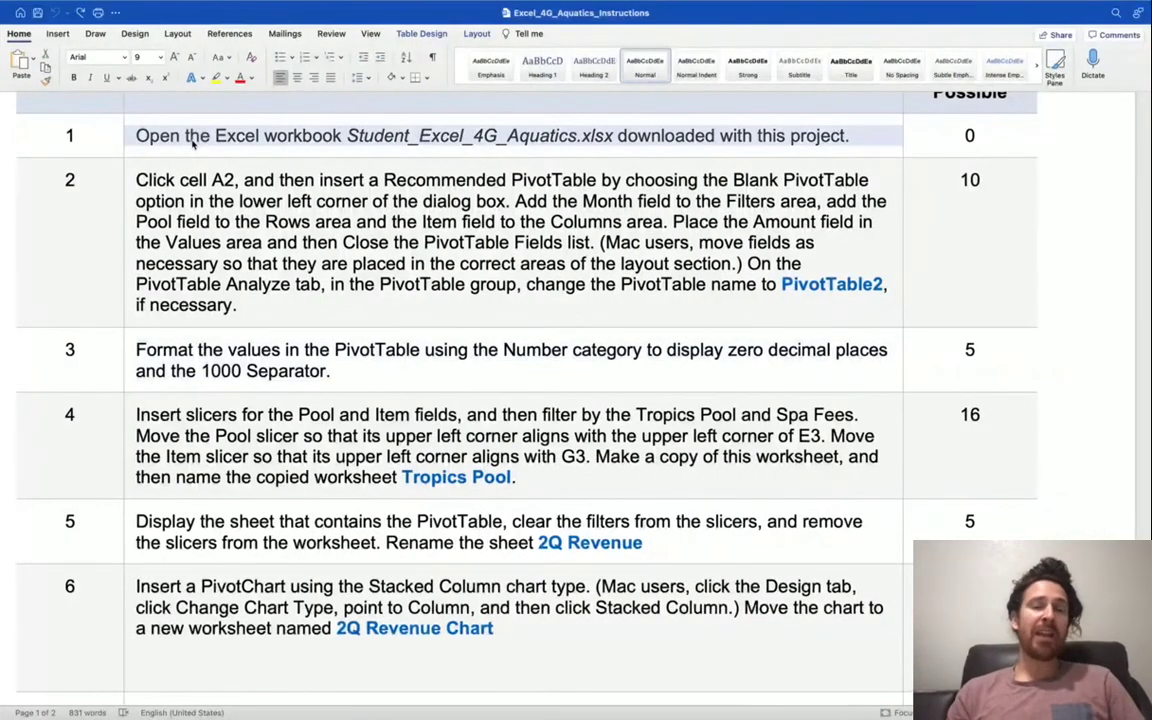
{"action": "key", "text": "super+b"}
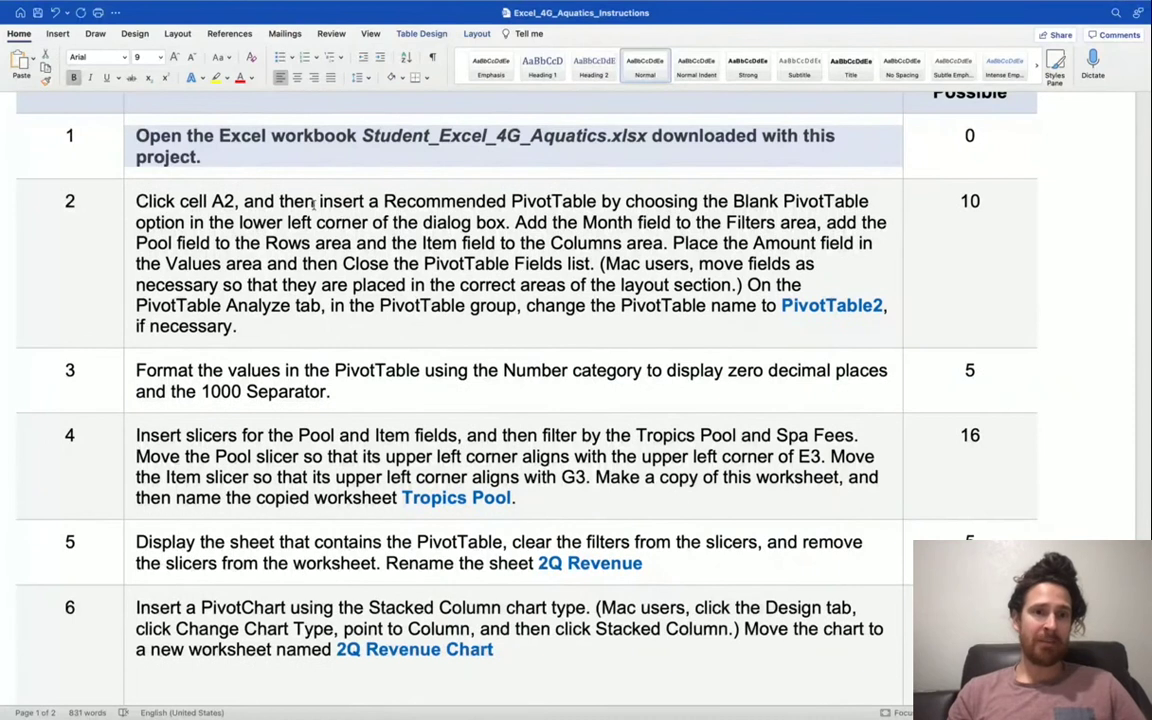
{"action": "left_click", "coordinate": [264, 182]}
Switch to the _Student_Excel_4G_Aquatics workbook in Excel and insert a Recommended PivotTable based on the data at cell A2
{"action": "key", "text": "ctrl+Left"}
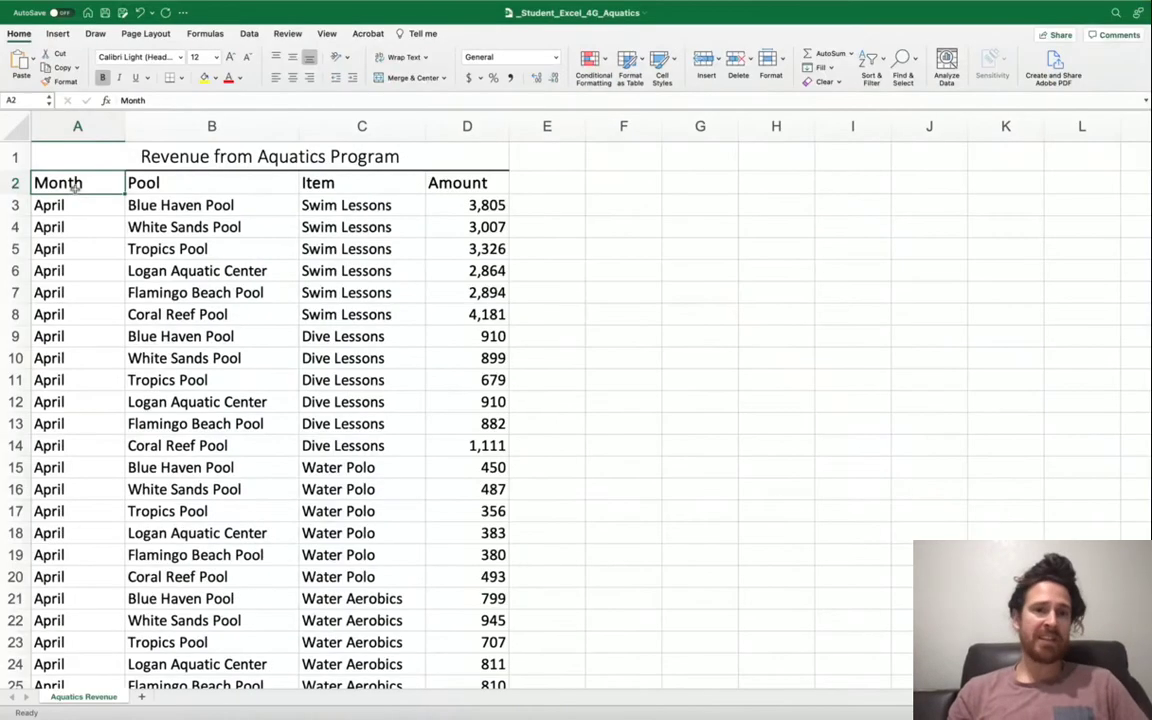
{"action": "key", "text": "ctrl+Left"}
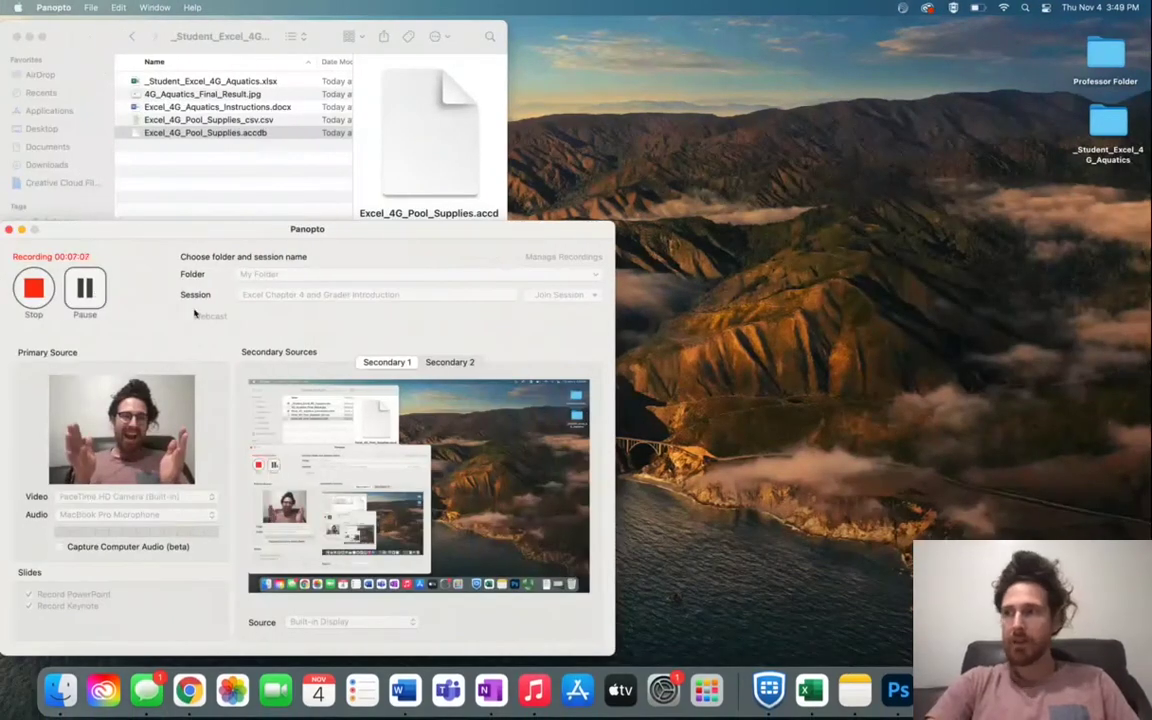
{"action": "key", "text": "ctrl+Right"}
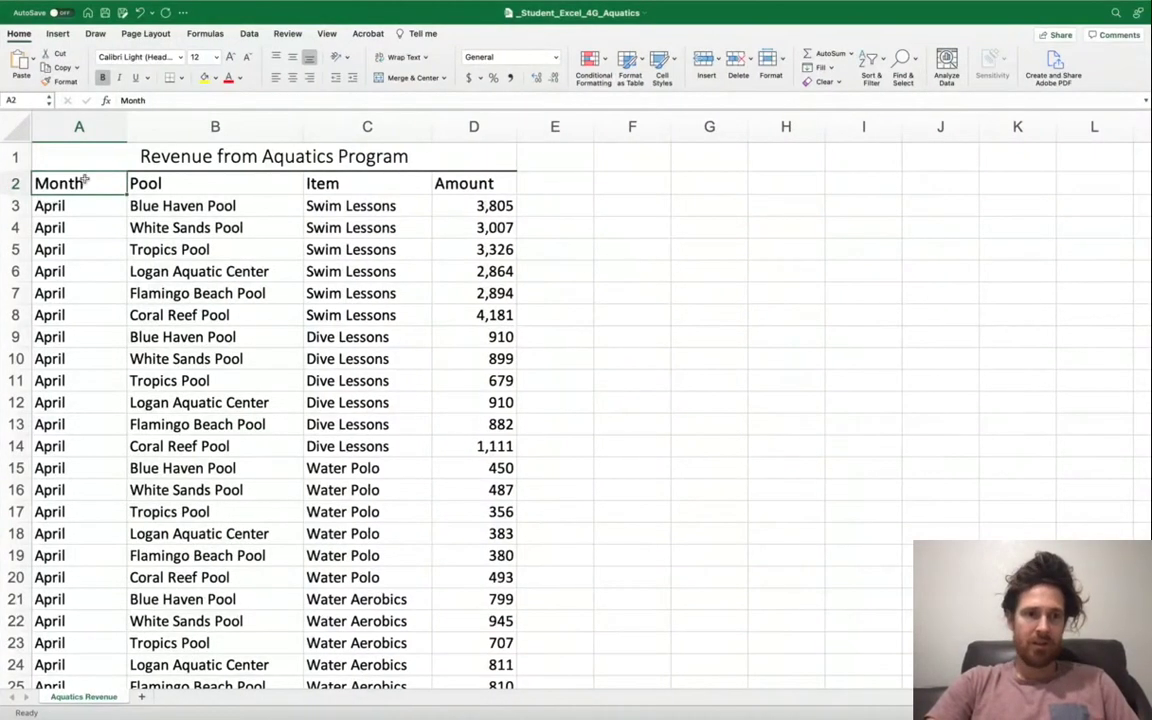
{"action": "left_click", "coordinate": [58, 34]}
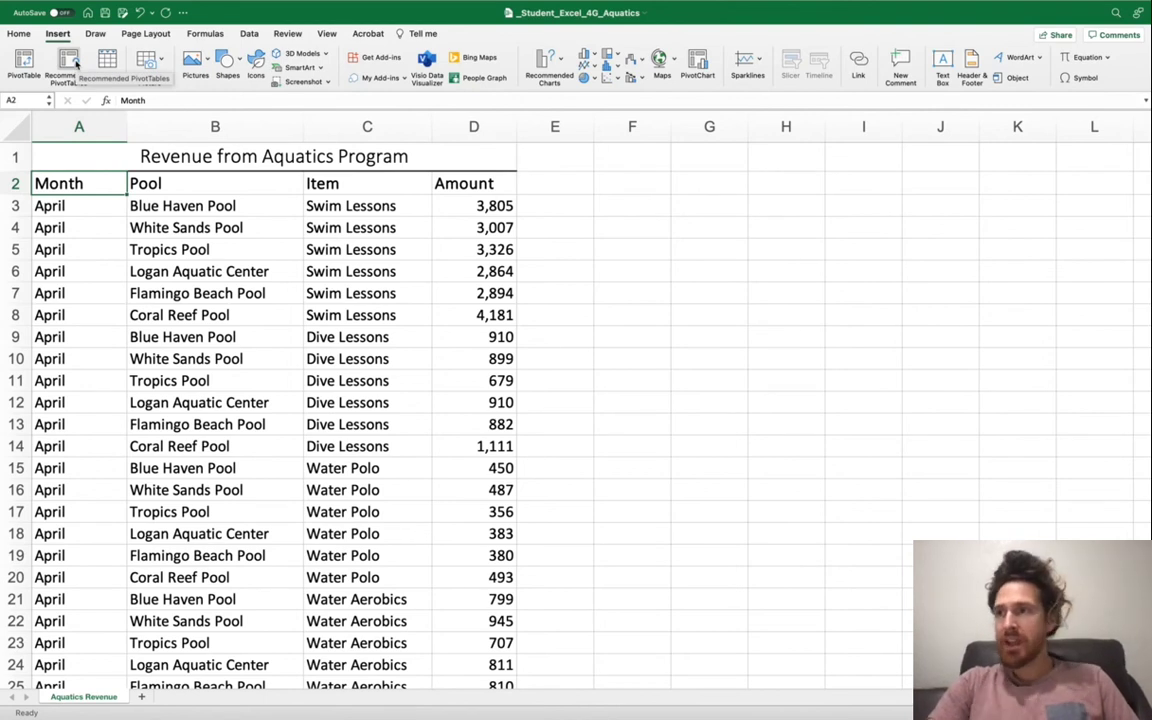
{"action": "left_click", "coordinate": [75, 63]}
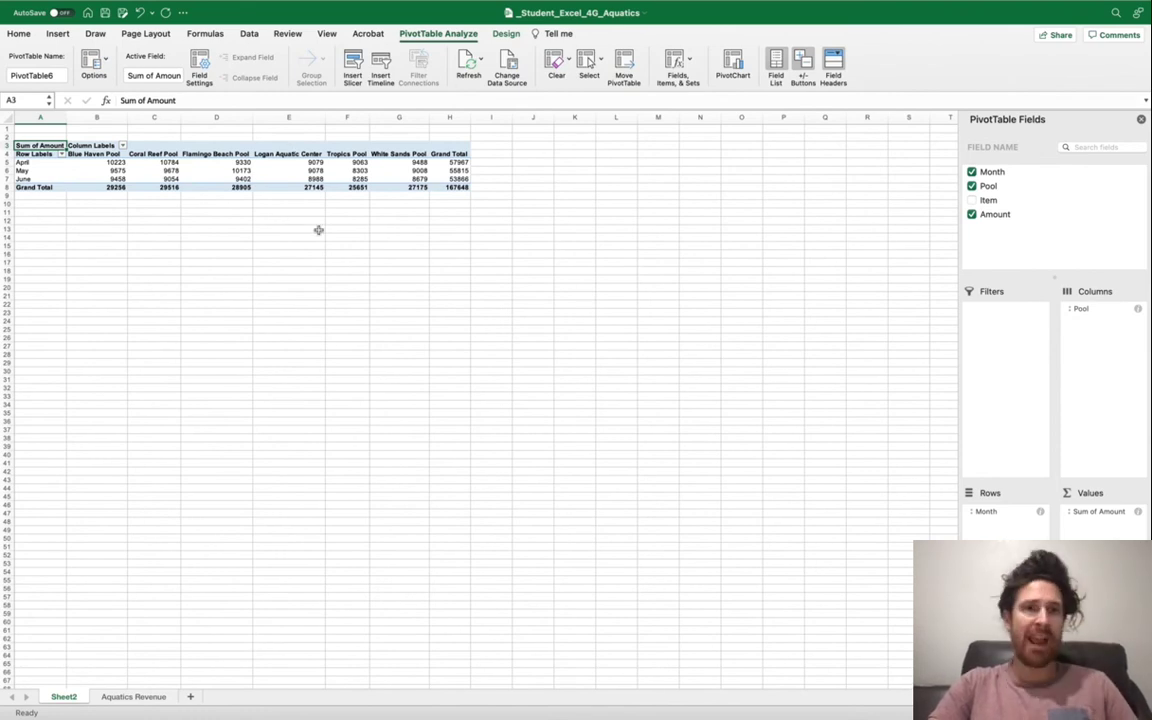
{"action": "key", "text": "ctrl+Left"}
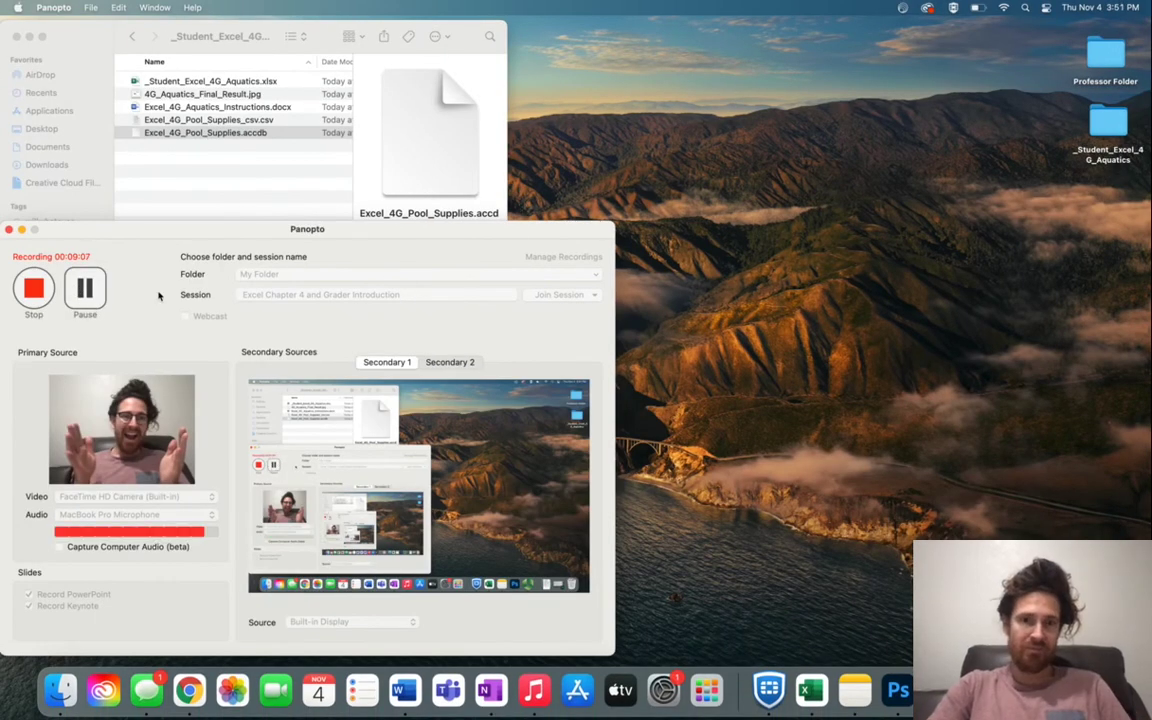
{"action": "key", "text": "ctrl+Left"}
{"action": "key", "text": "ctrl+Right"}
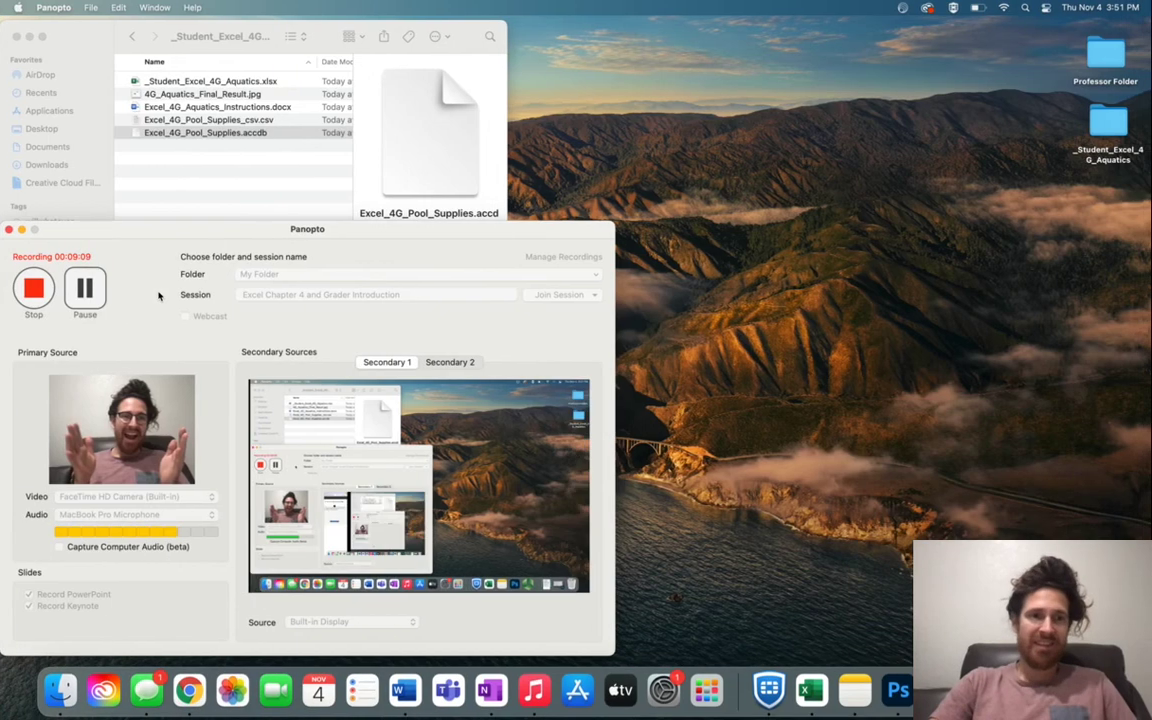
{"action": "key", "text": "ctrl+Right"}
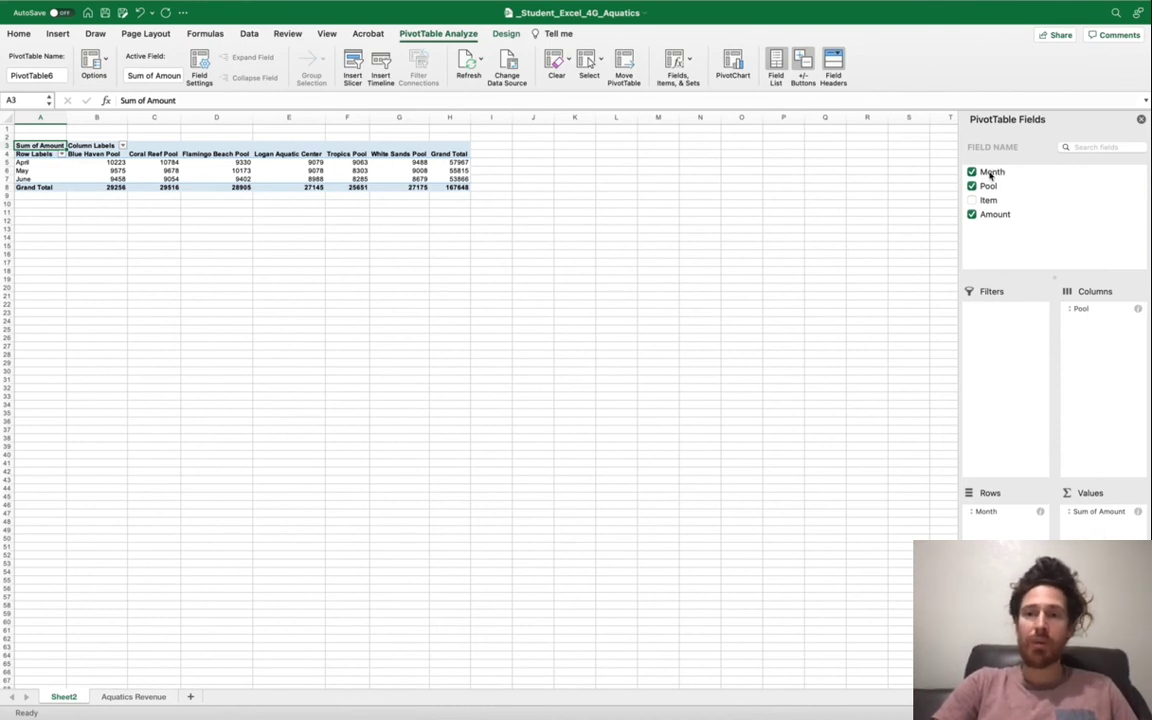
Arrange the PivotTable with Month in Filters, Item in Columns, Pool in Rows and Sum of Amount in Values
{"action": "left_click_drag", "start_coordinate": [991, 174], "coordinate": [993, 337]}
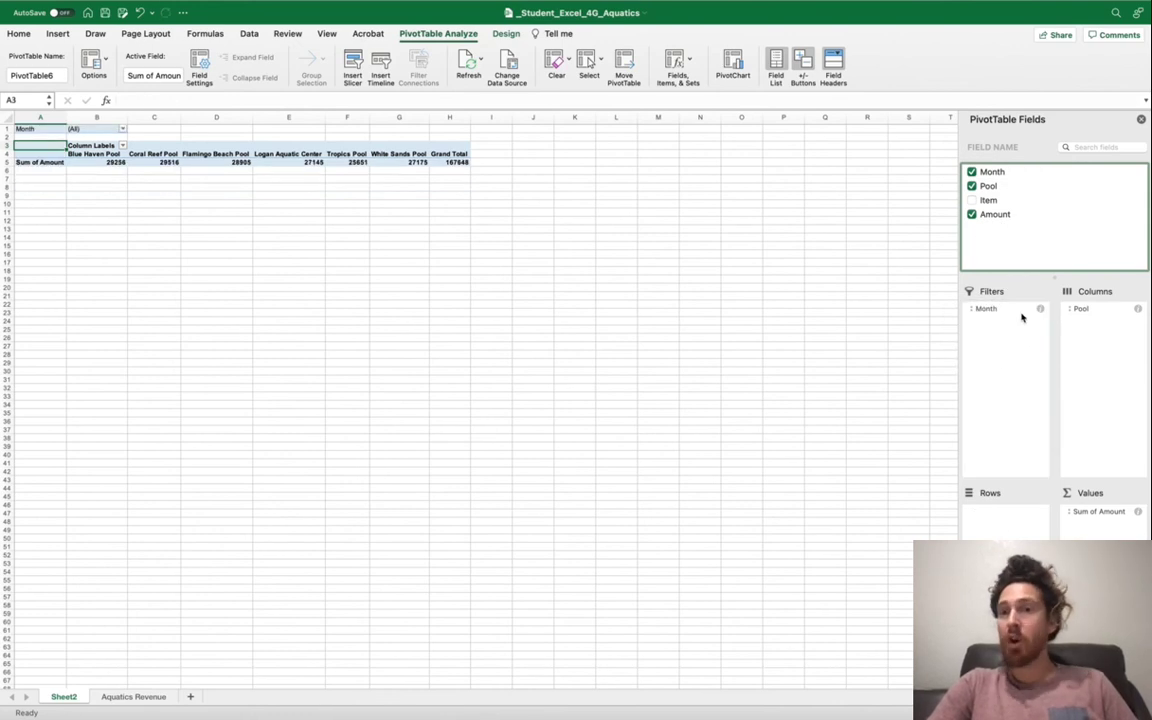
{"action": "left_click_drag", "start_coordinate": [984, 200], "coordinate": [1093, 337]}
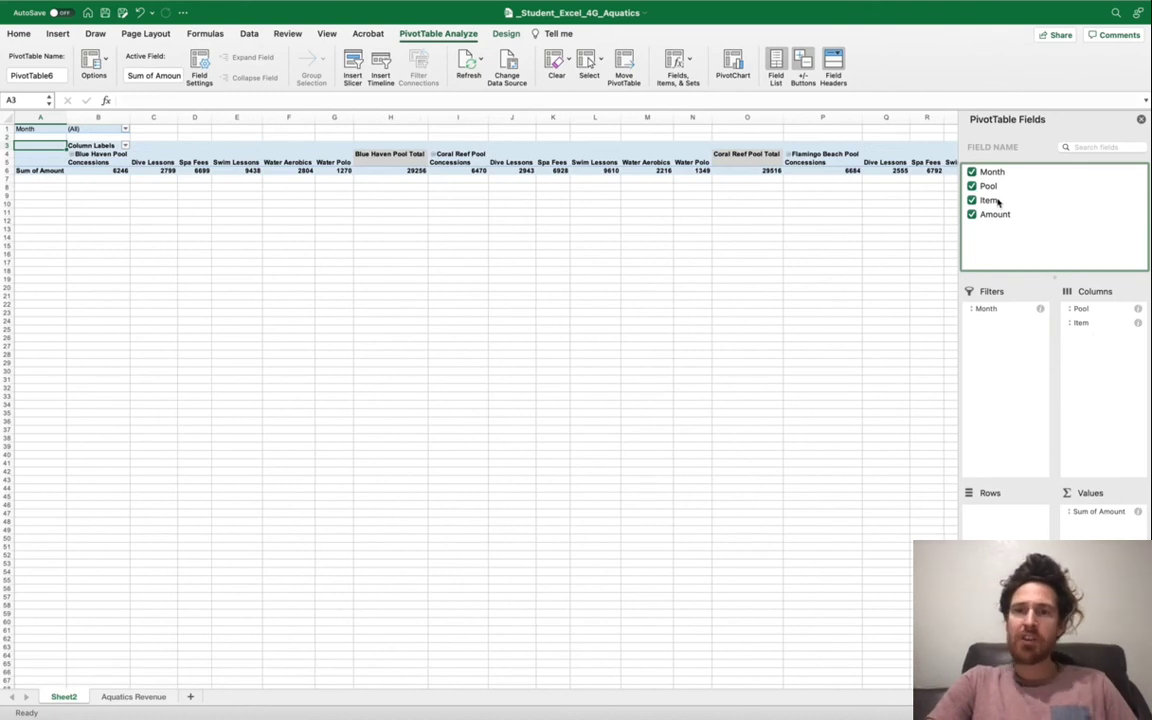
{"action": "left_click_drag", "start_coordinate": [995, 187], "coordinate": [997, 537]}
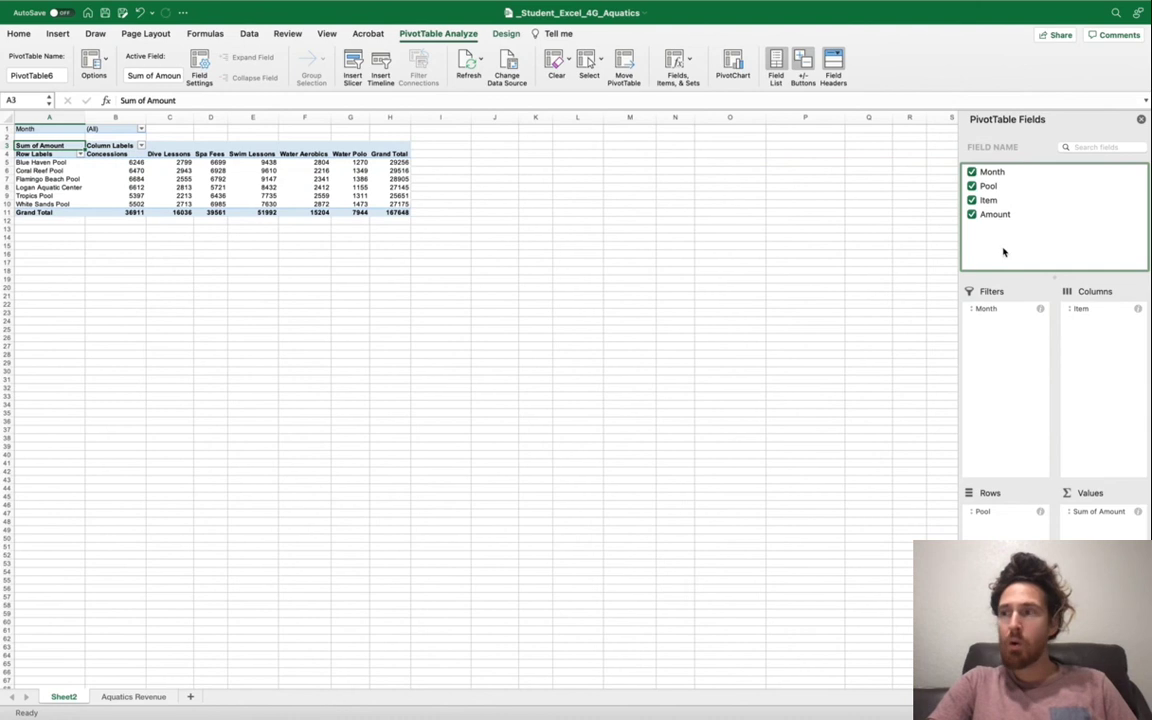
{"action": "left_click_drag", "start_coordinate": [993, 214], "coordinate": [1095, 530]}
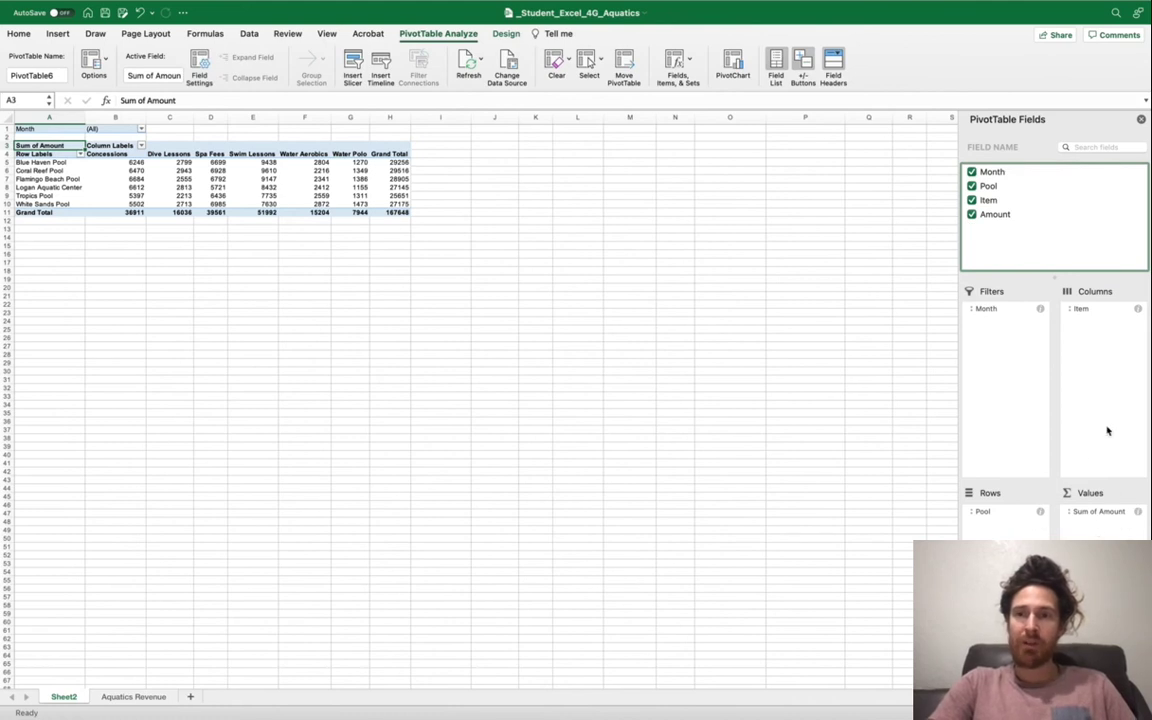
{"action": "scroll", "coordinate": [180, 244], "scroll_direction": "up", "scroll_amount": 3}
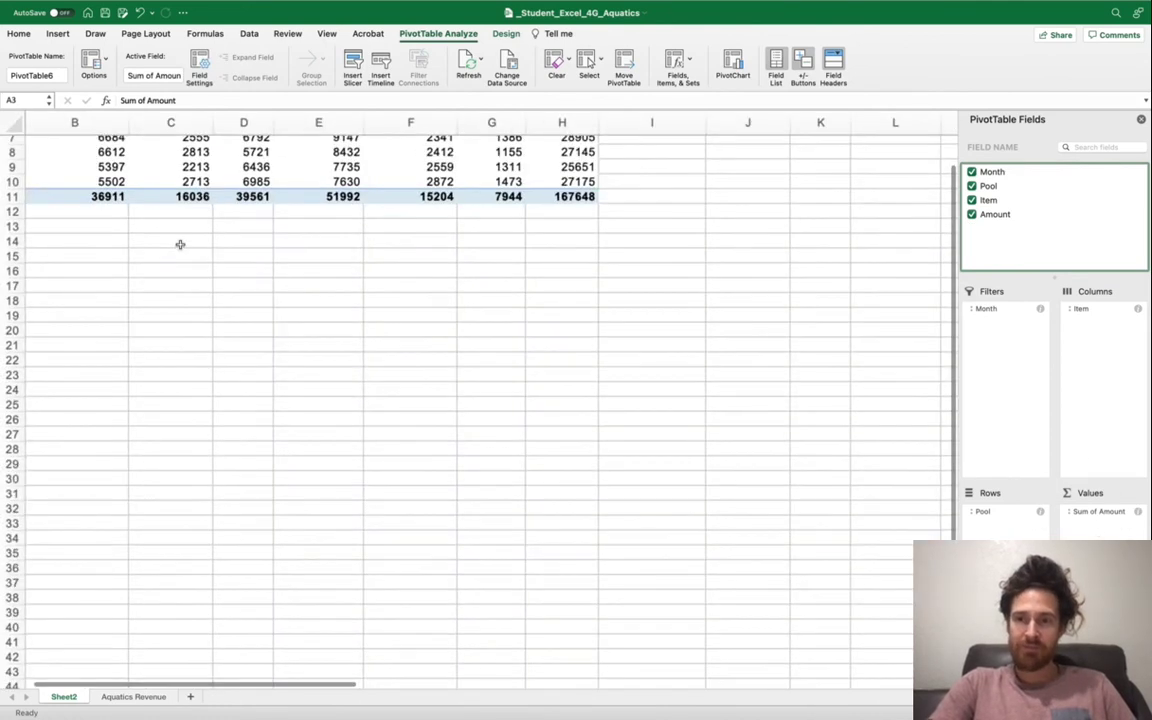
{"action": "scroll", "coordinate": [180, 244], "scroll_direction": "up", "scroll_amount": 3}
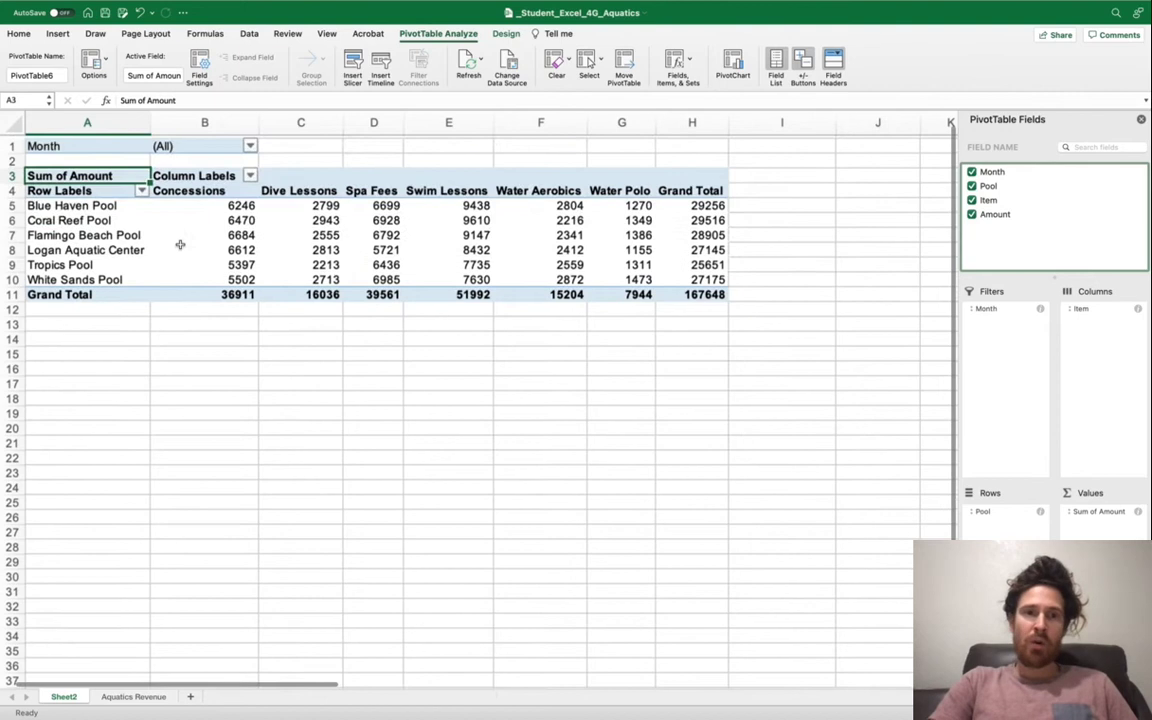
{"action": "scroll", "coordinate": [180, 244], "scroll_direction": "down", "scroll_amount": 1}
Review the source rows on the Aquatics Revenue sheet and compare them with the PivotTable's overall grand total in cell H11 on Sheet2
{"action": "key", "text": "ctrl+Left"}
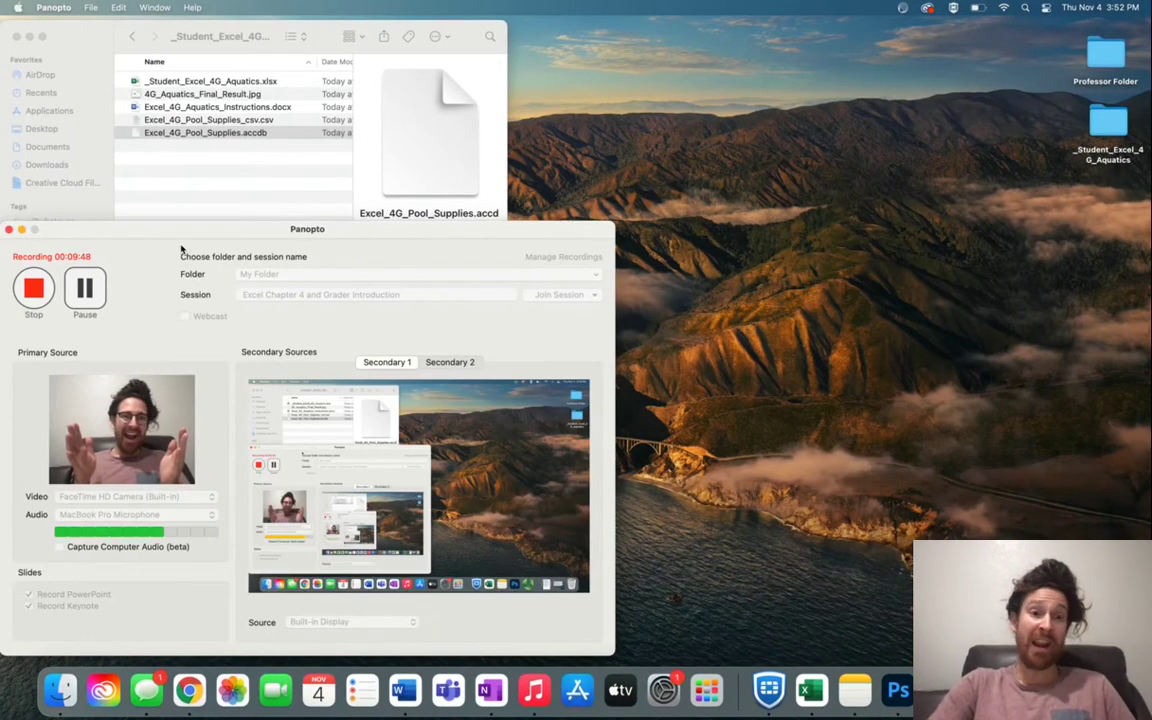
{"action": "key", "text": "ctrl+Right"}
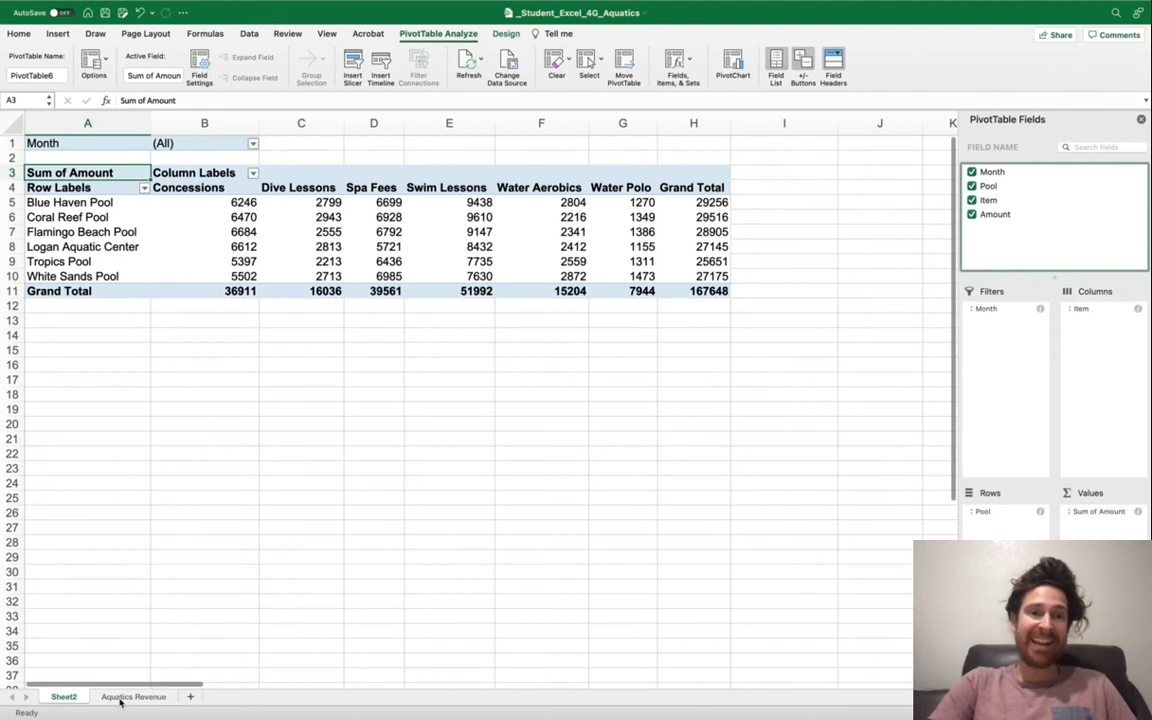
{"action": "left_click", "coordinate": [117, 698]}
{"action": "scroll", "coordinate": [216, 413], "scroll_direction": "down", "scroll_amount": 5}
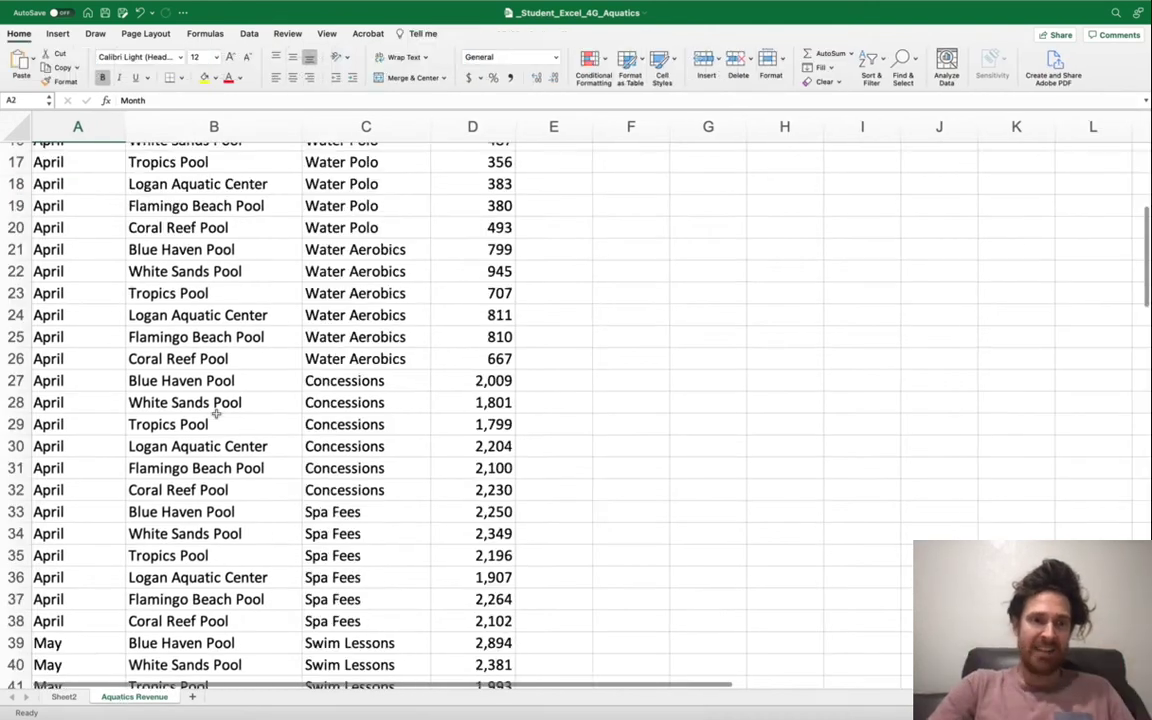
{"action": "scroll", "coordinate": [216, 413], "scroll_direction": "down", "scroll_amount": 20}
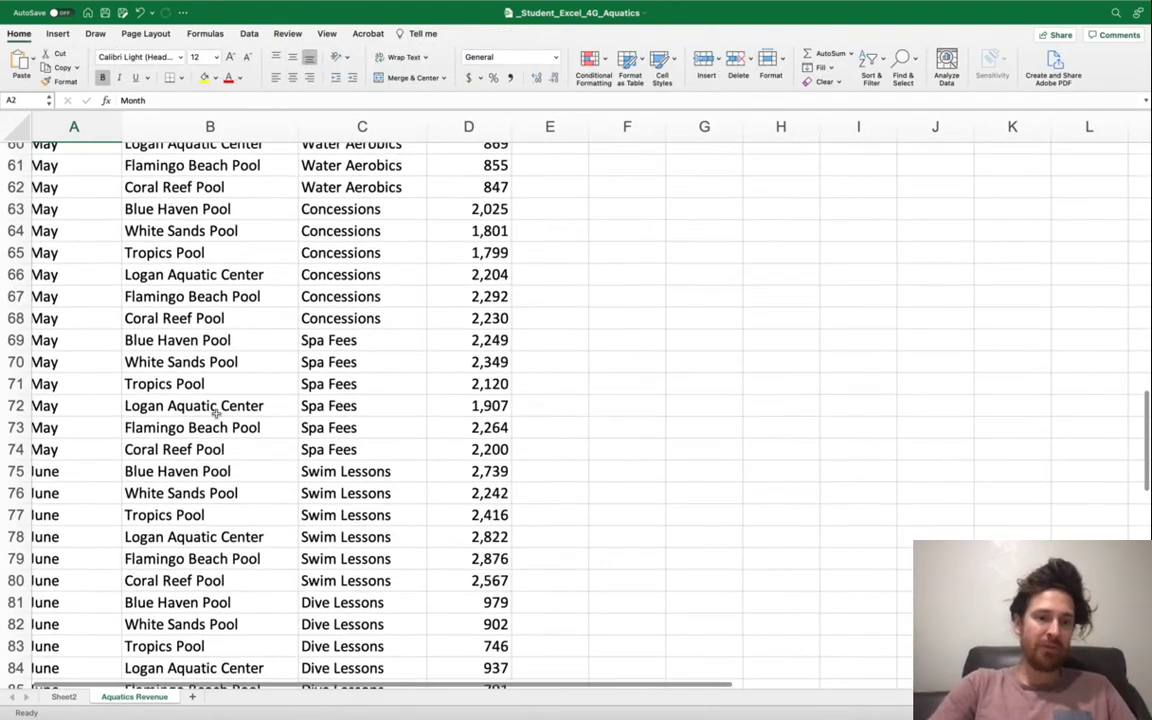
{"action": "scroll", "coordinate": [216, 413], "scroll_direction": "up", "scroll_amount": 20}
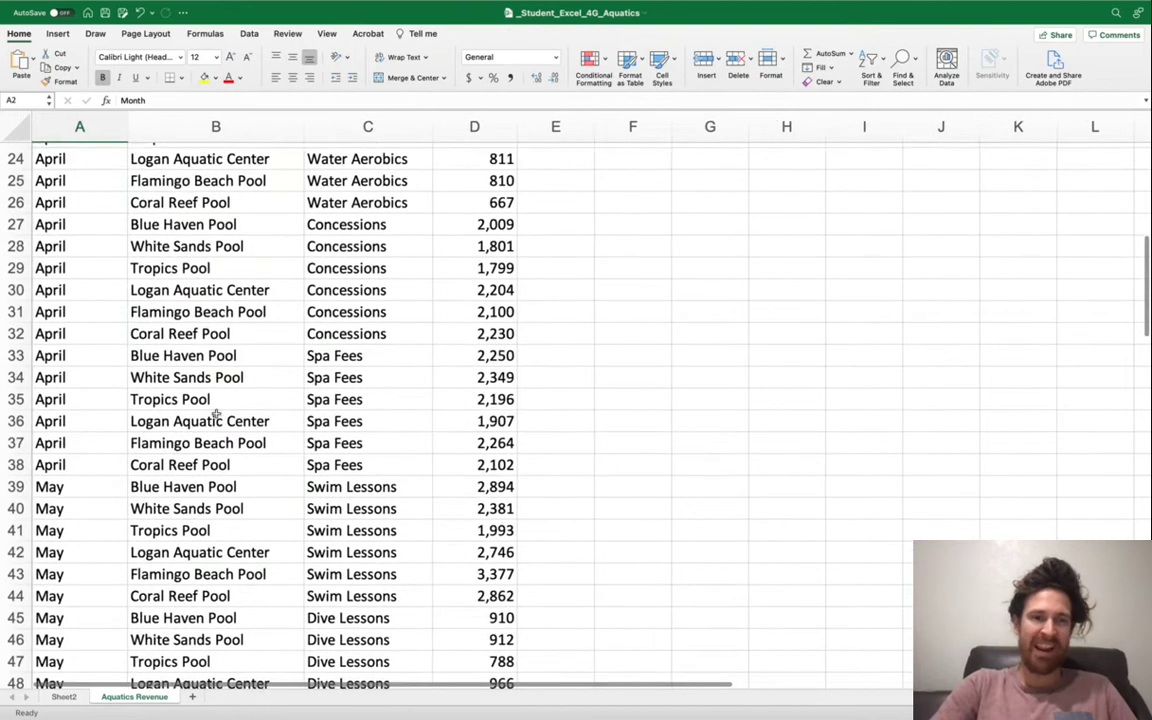
{"action": "scroll", "coordinate": [216, 413], "scroll_direction": "up", "scroll_amount": 6}
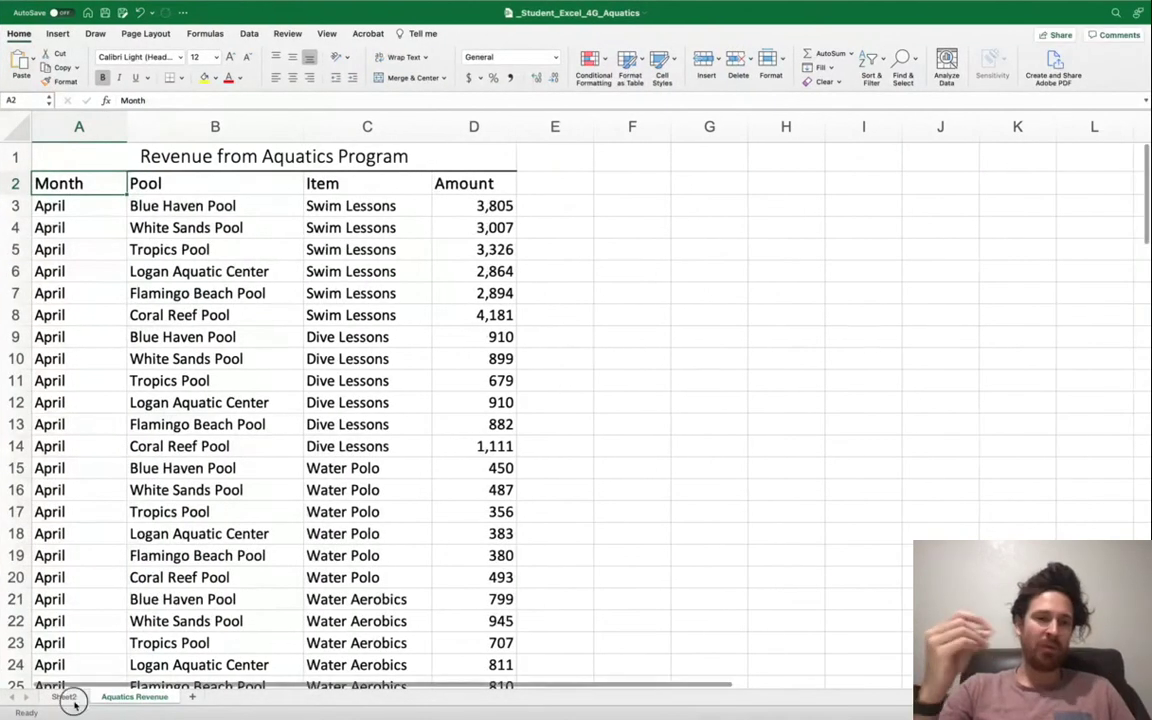
{"action": "left_click", "coordinate": [66, 698]}
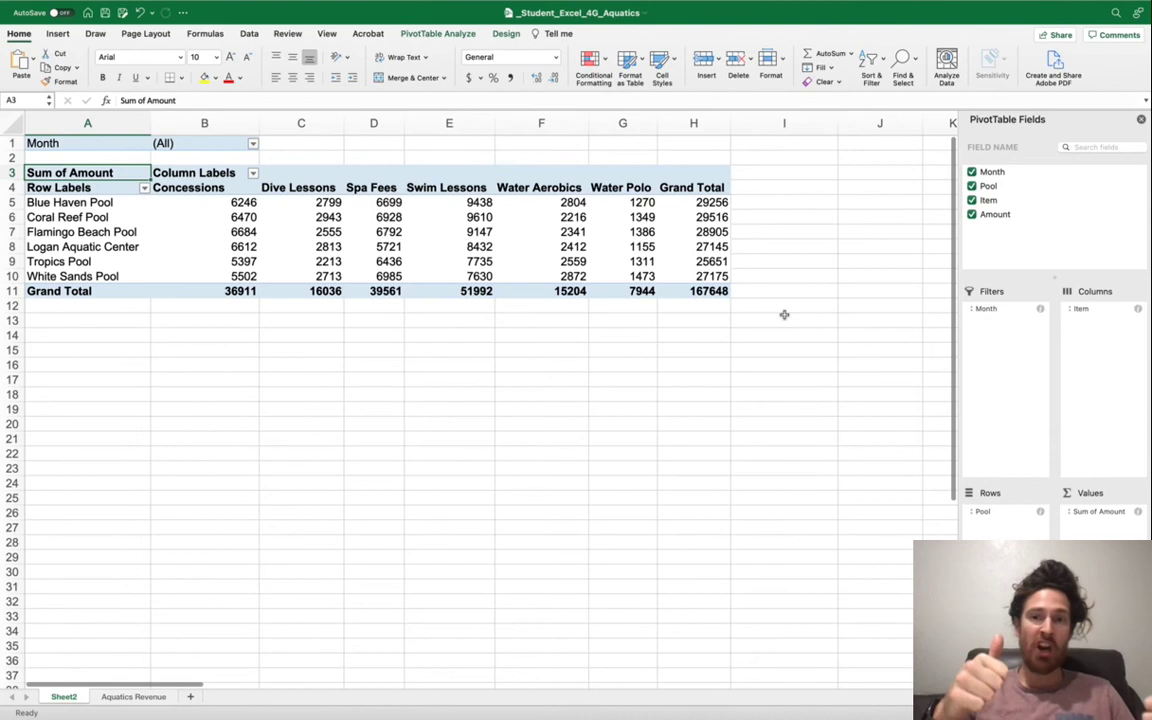
{"action": "left_click", "coordinate": [700, 290]}
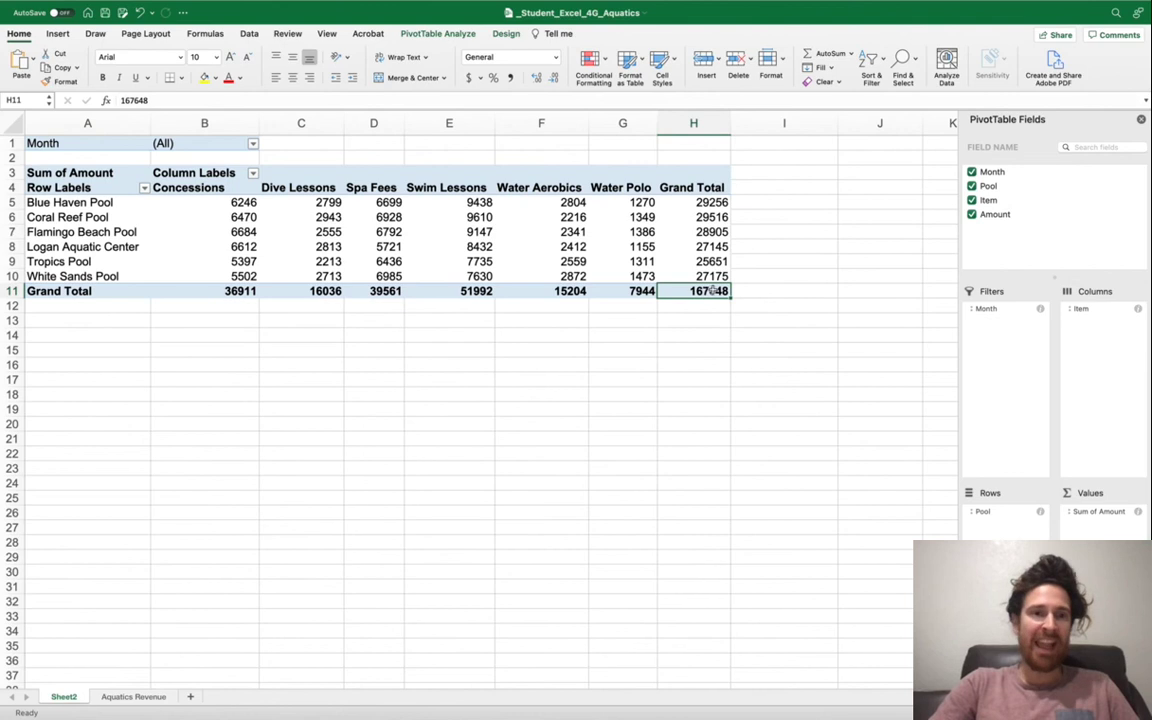
{"action": "scroll", "coordinate": [683, 291], "scroll_direction": "up", "scroll_amount": 5}
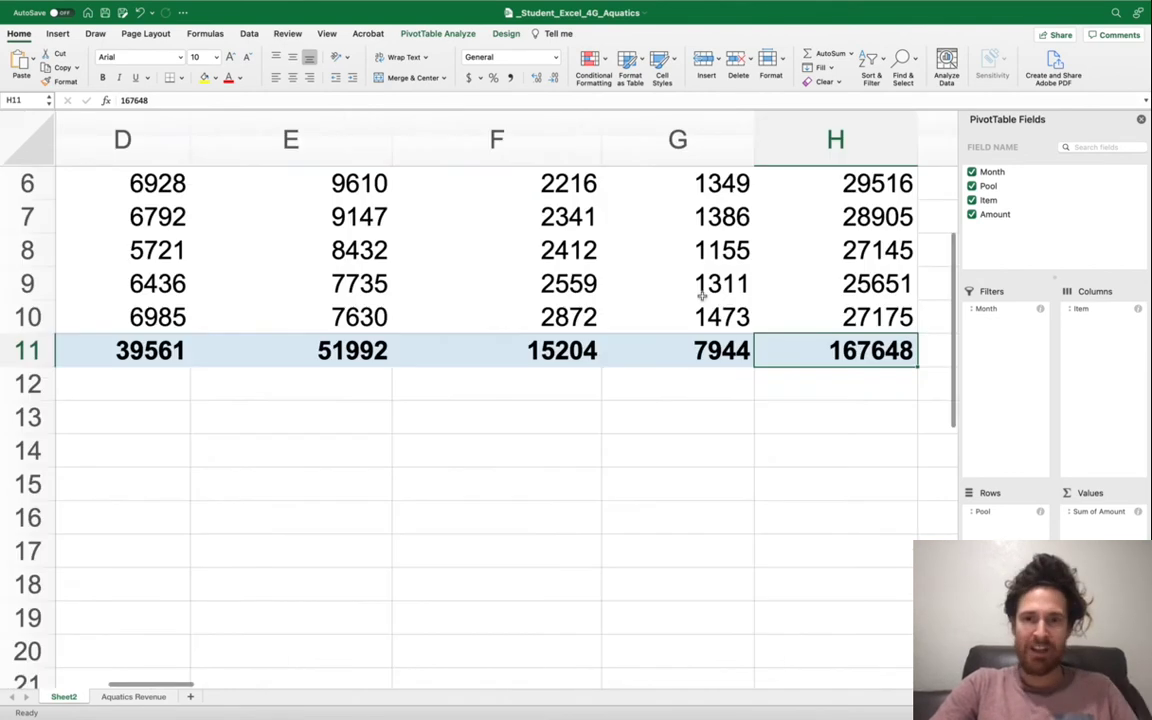
{"action": "key", "text": "ctrl+Left"}
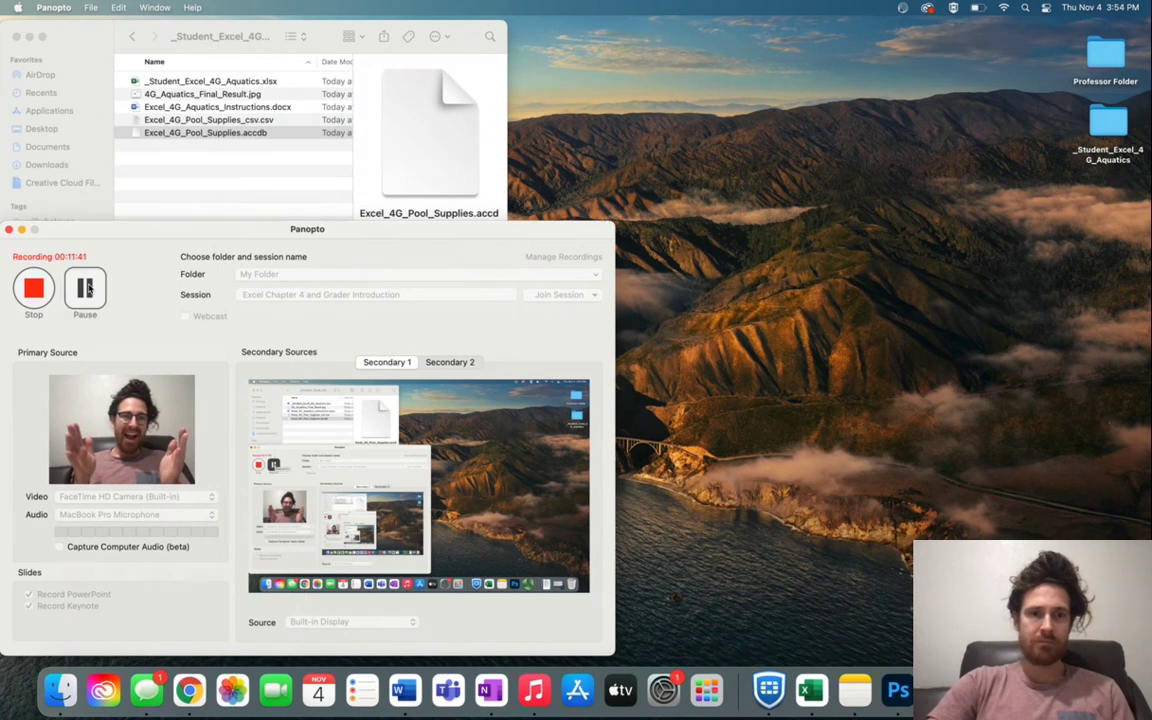
{"action": "key", "text": "ctrl+Right"}
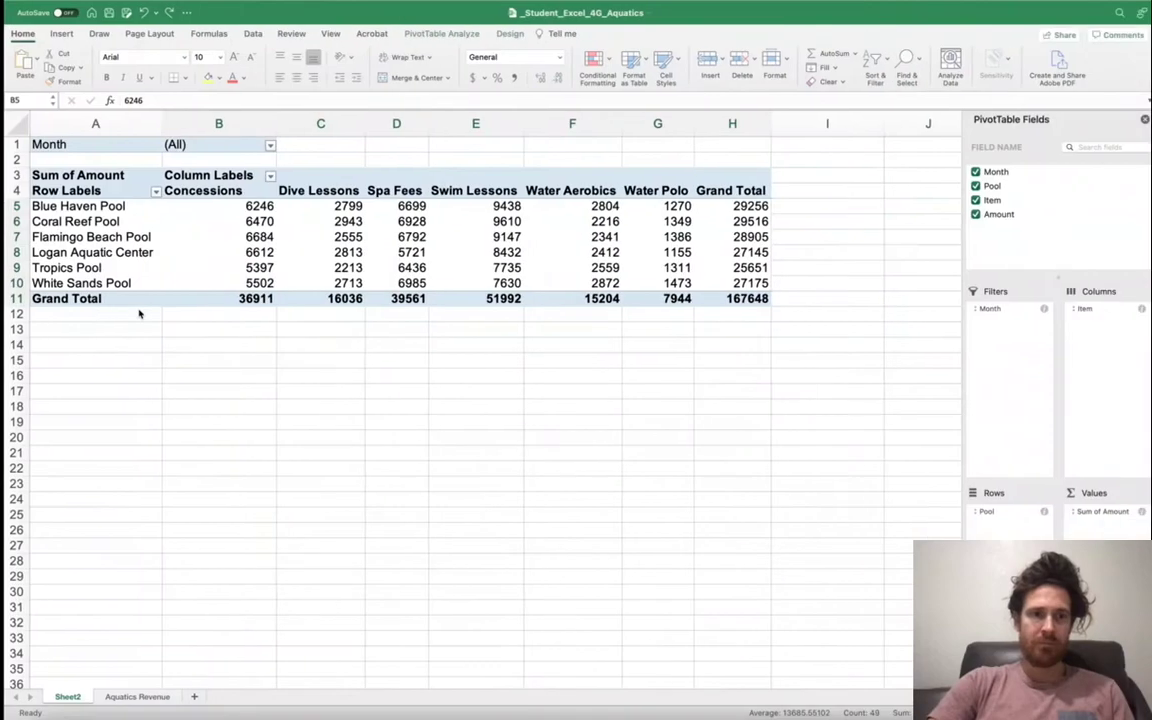
Format the PivotTable values in B5:H11 as Number with two decimal places and the 1000 separator
{"action": "left_click", "coordinate": [232, 313]}
{"action": "left_click_drag", "start_coordinate": [220, 208], "coordinate": [721, 302]}
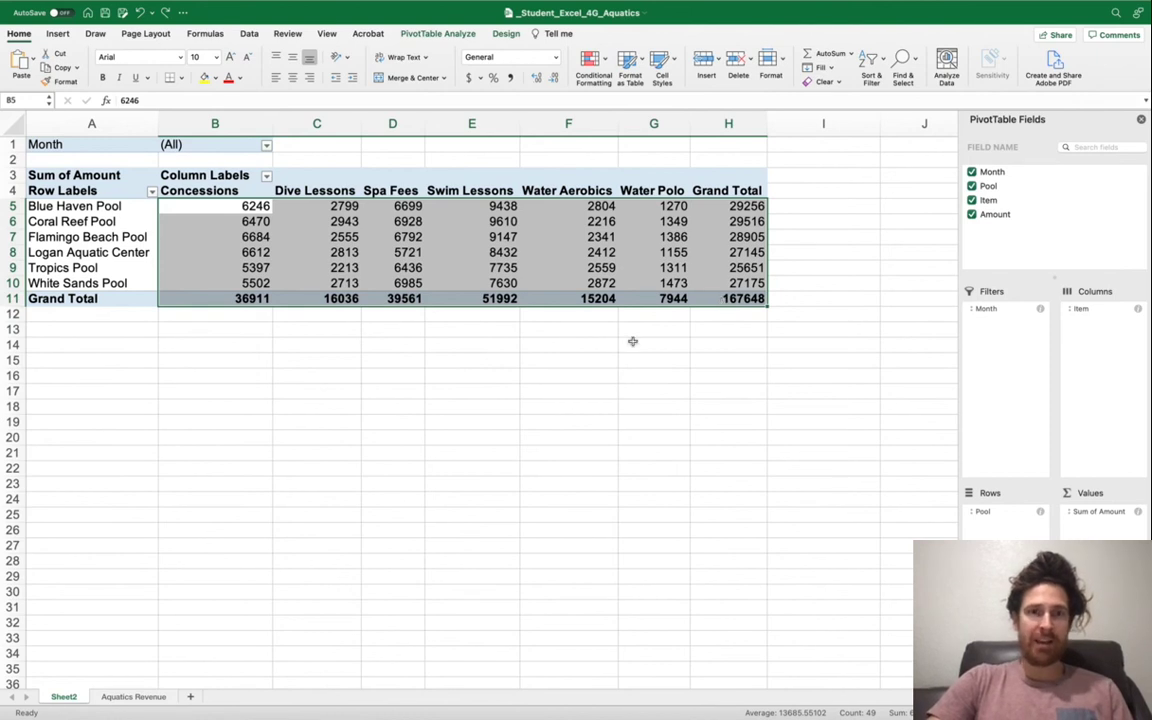
{"action": "key", "text": "super+Tab"}
{"action": "left_click", "coordinate": [87, 300]}
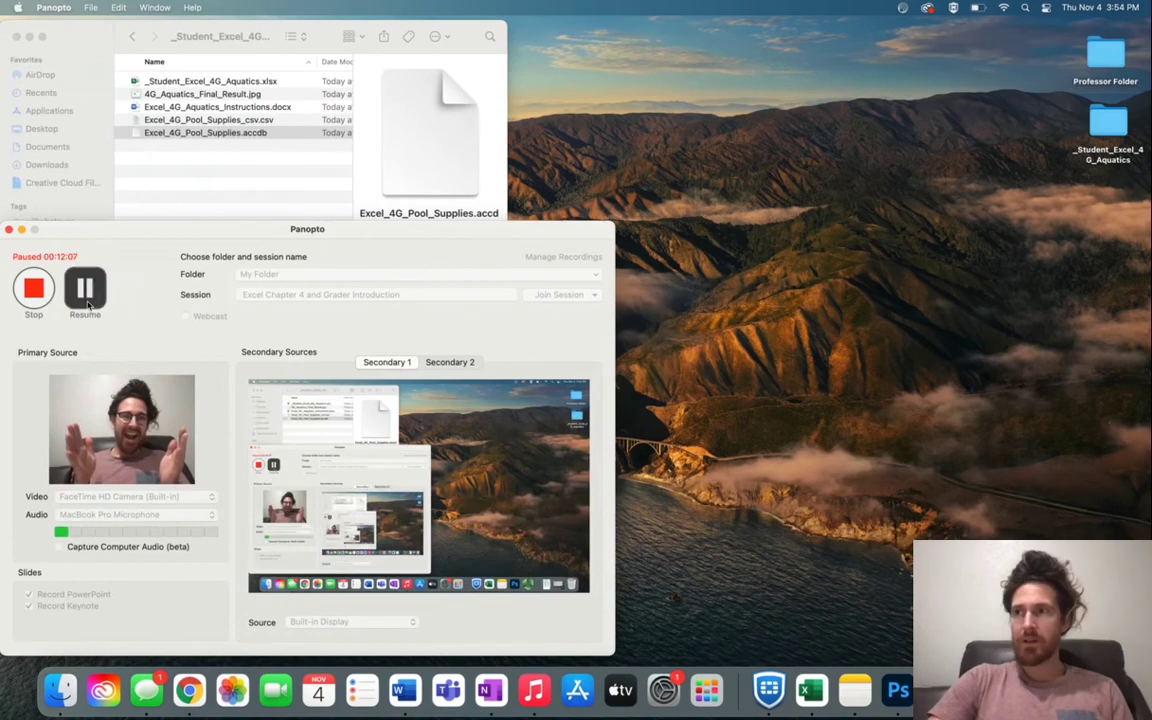
{"action": "key", "text": "super+Tab"}
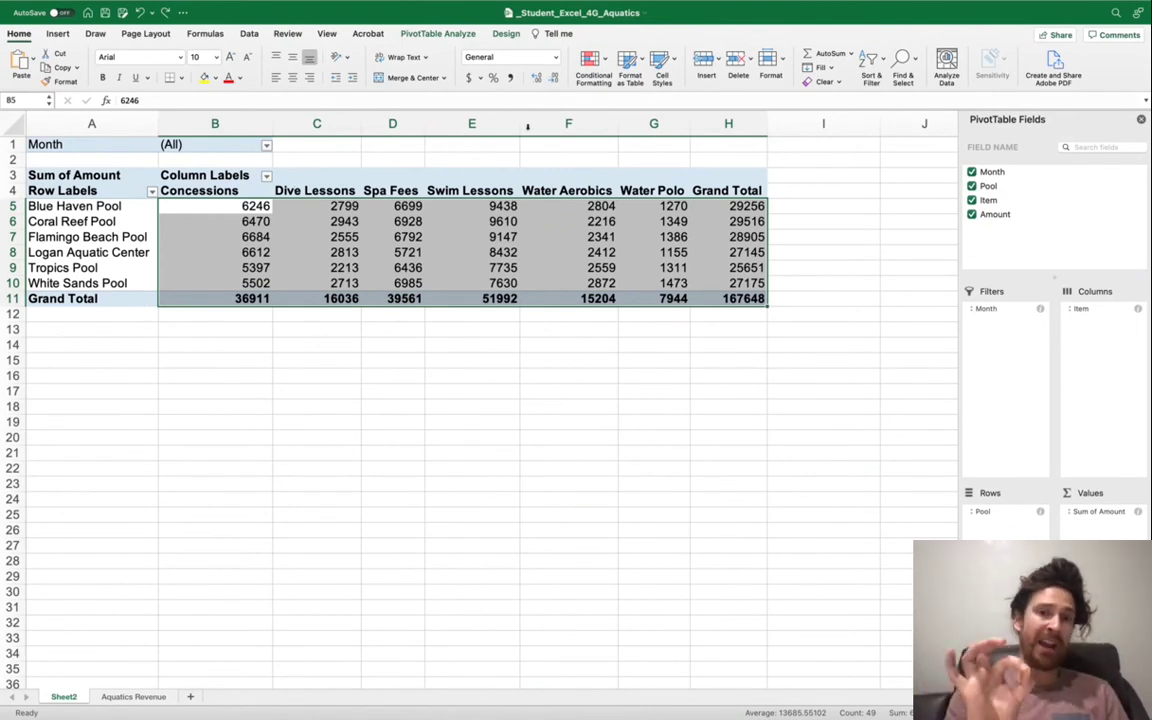
{"action": "left_click", "coordinate": [556, 57]}
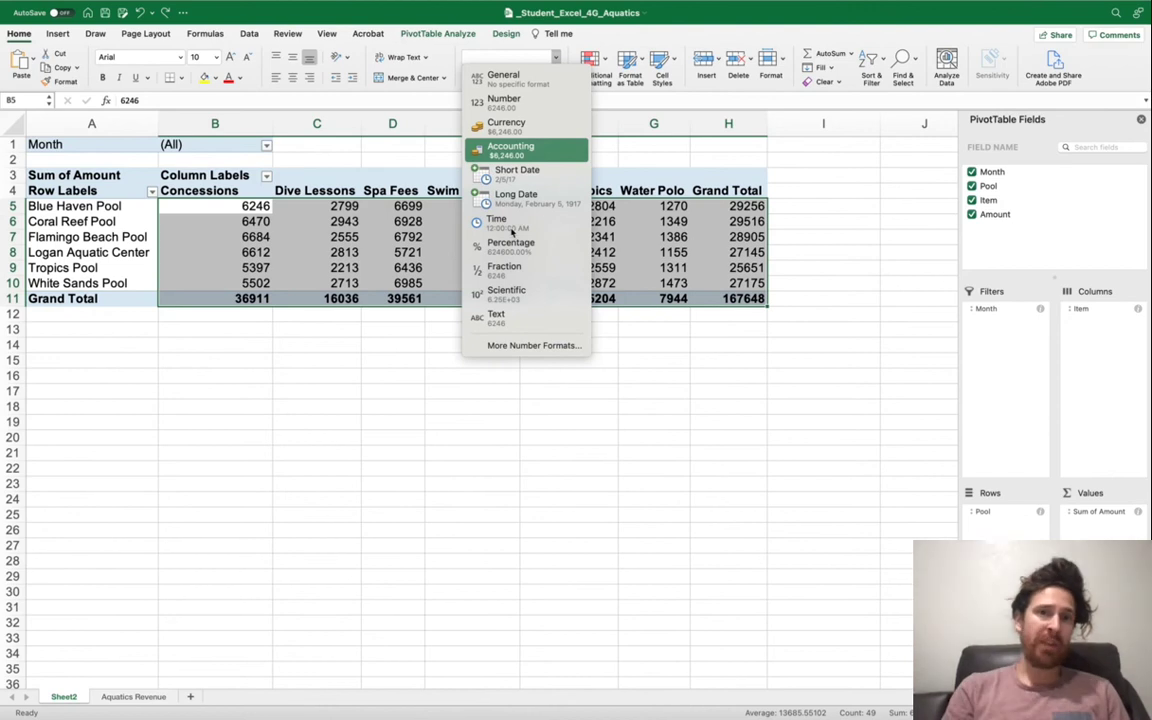
{"action": "left_click", "coordinate": [503, 345]}
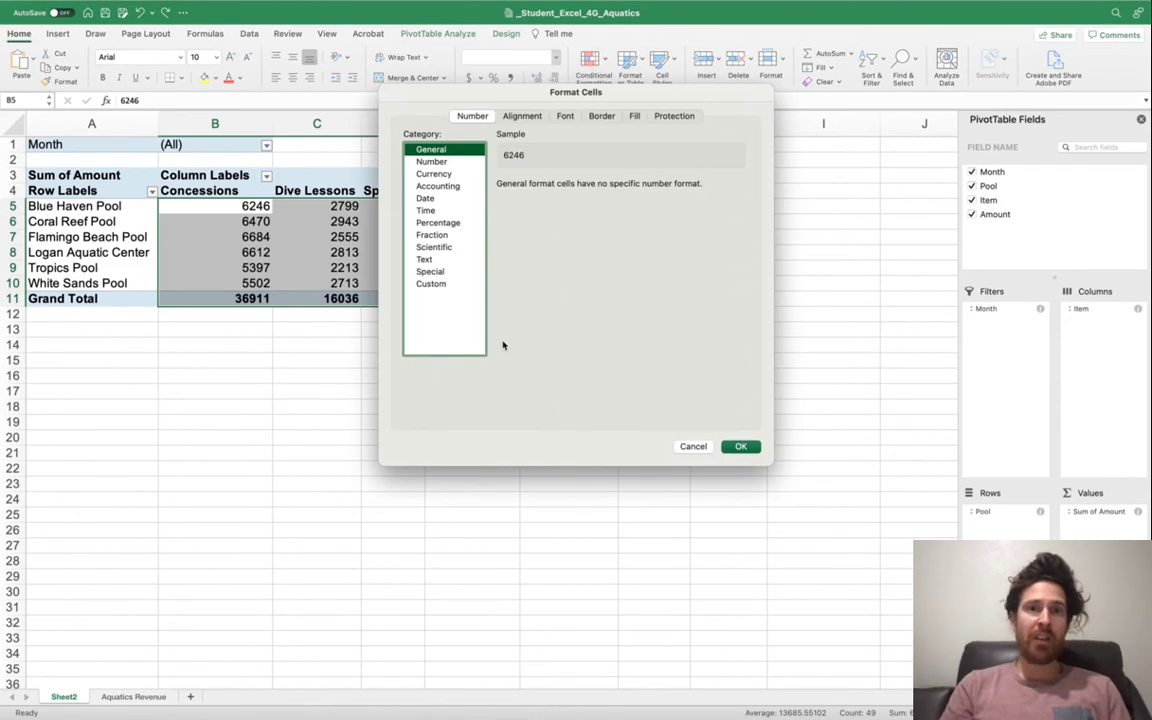
{"action": "left_click", "coordinate": [438, 162]}
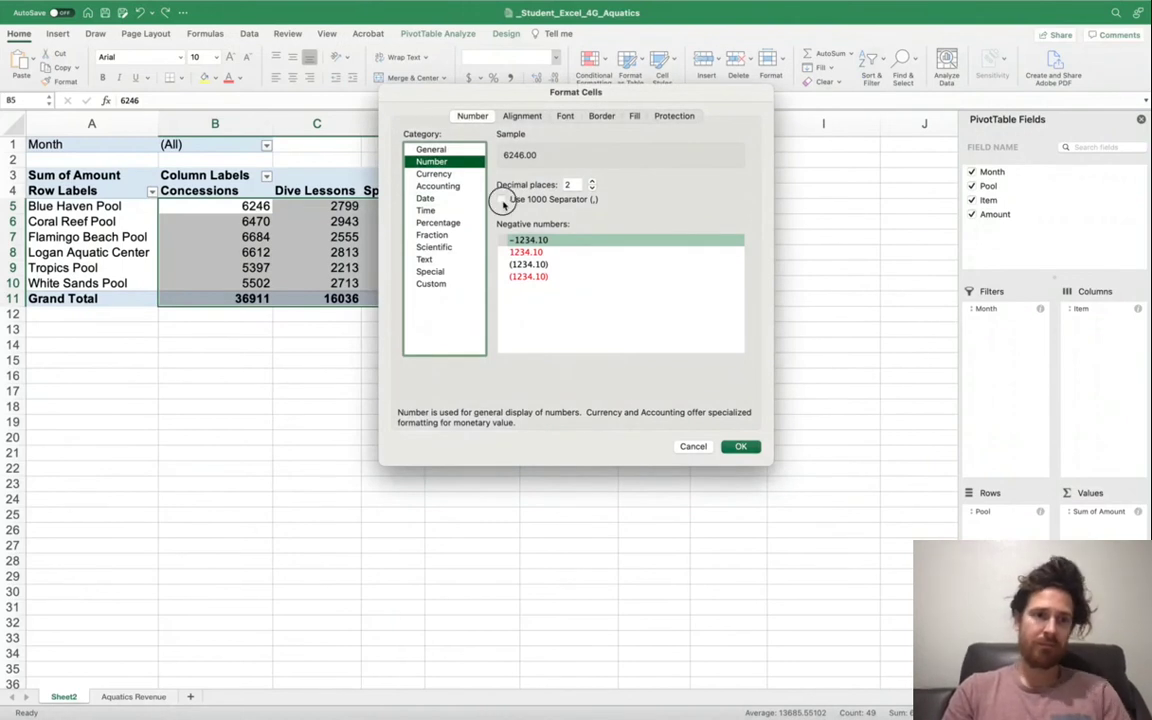
{"action": "left_click", "coordinate": [501, 200]}
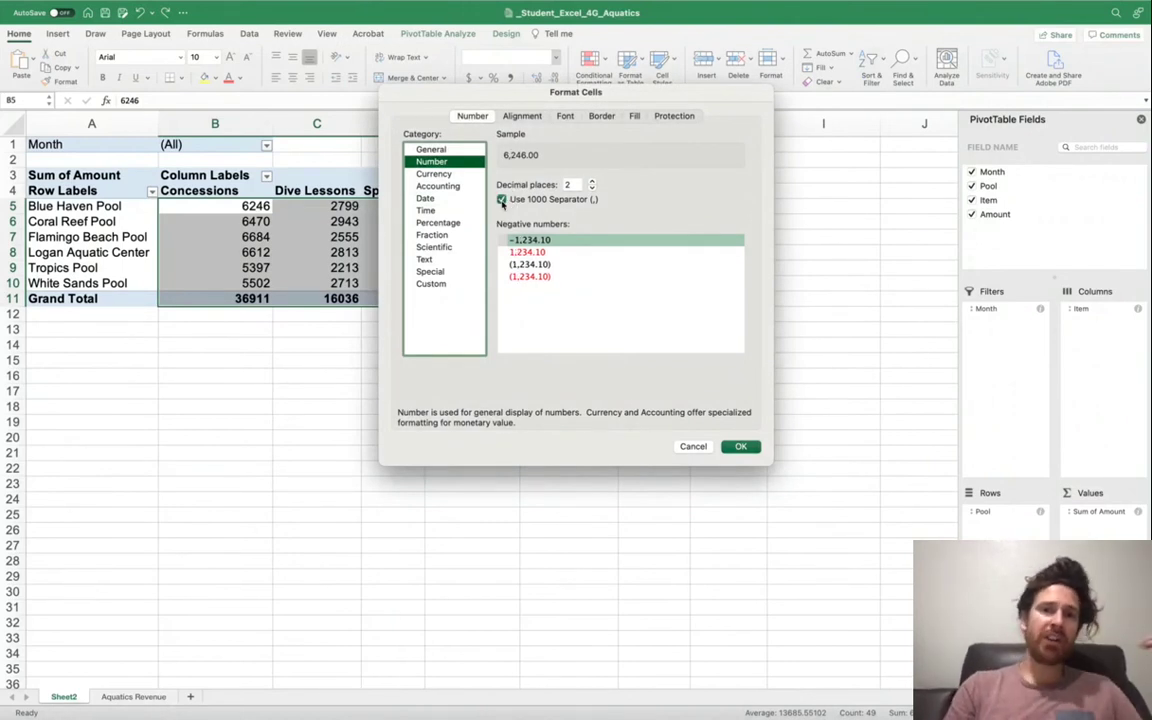
{"action": "left_click", "coordinate": [501, 200]}
{"action": "left_click", "coordinate": [501, 200]}
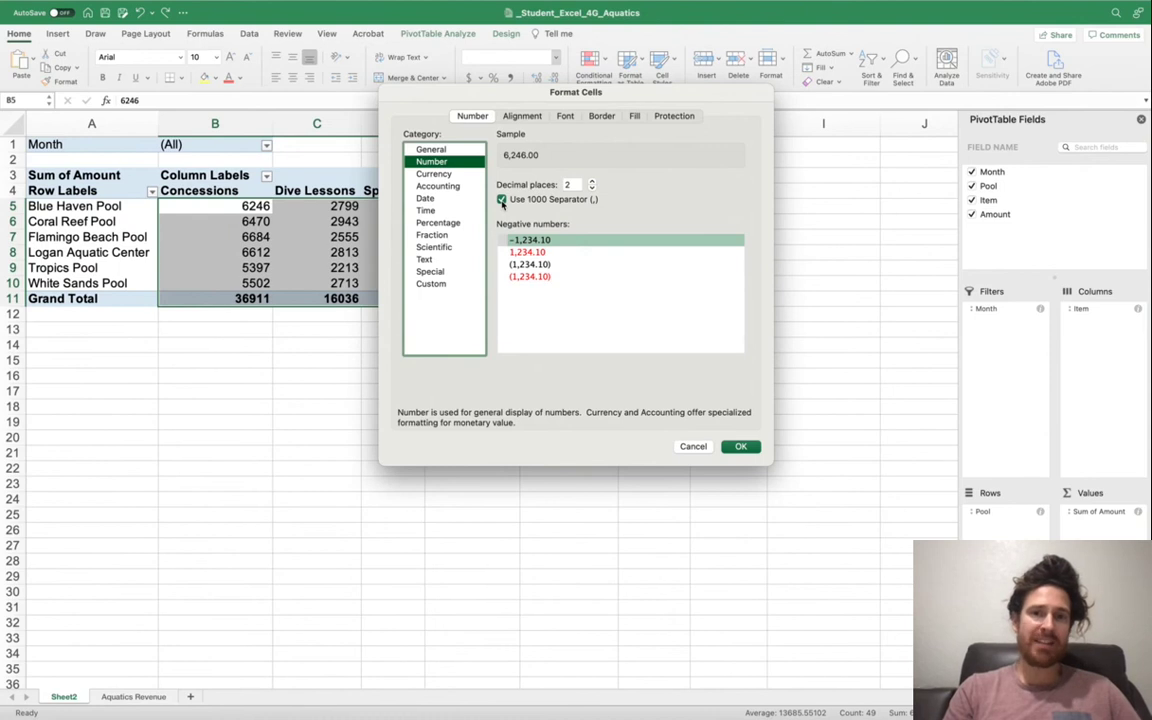
{"action": "left_click", "coordinate": [741, 447]}
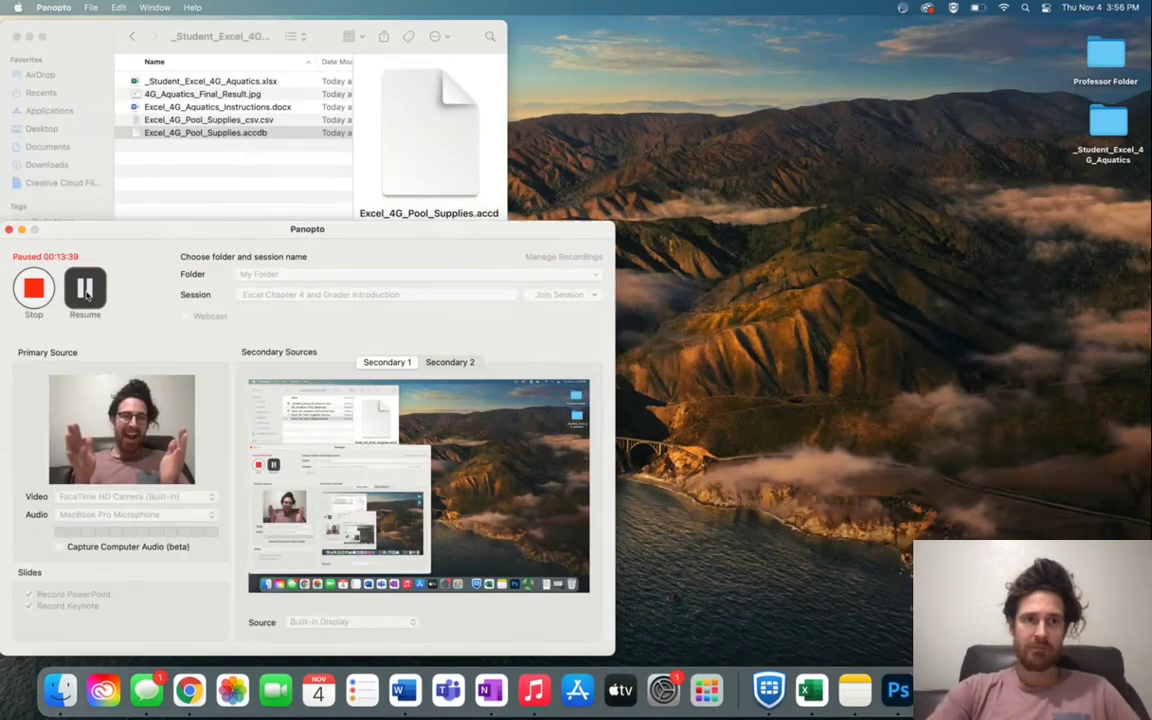
Switch back to the Excel workbook and insert slicers for the PivotTable's Pool and Item fields
{"action": "left_click", "coordinate": [86, 290]}
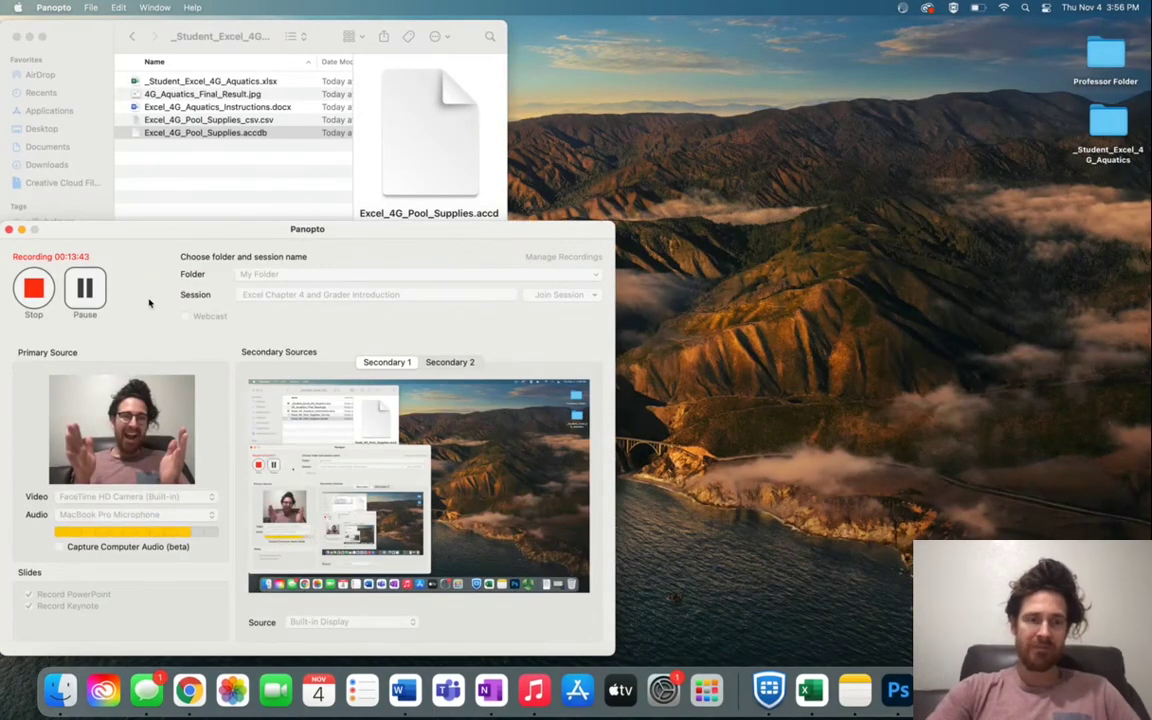
{"action": "key", "text": "ctrl+Right"}
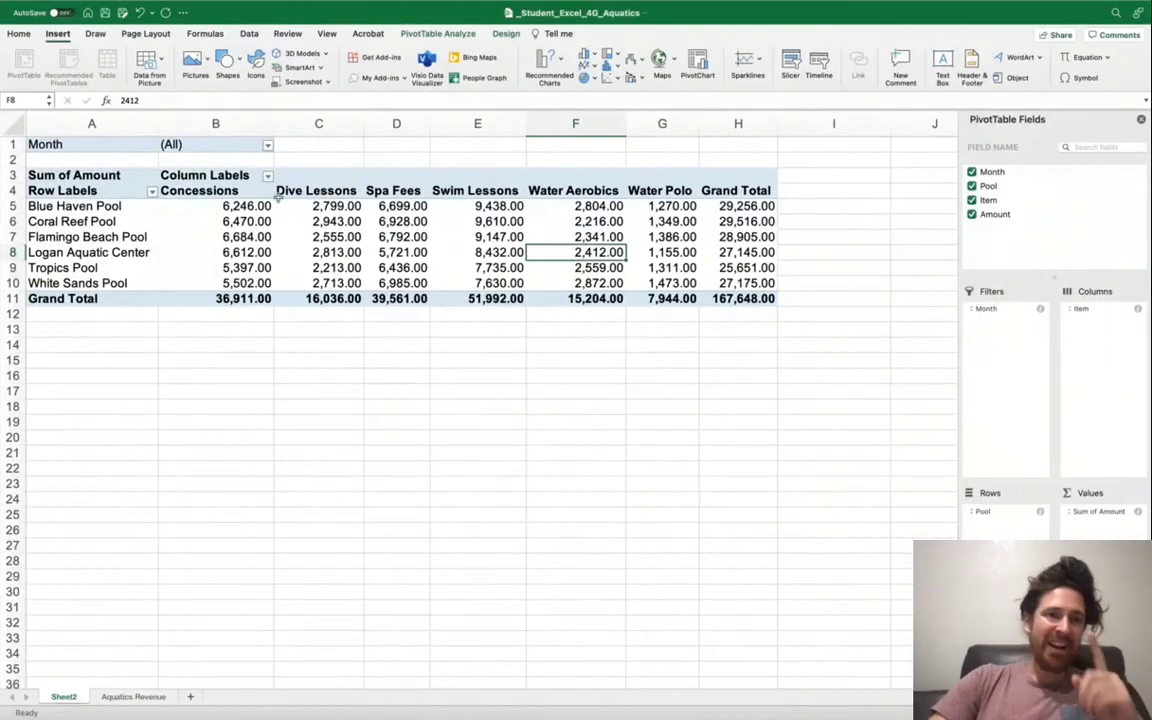
{"action": "left_click", "coordinate": [576, 390]}
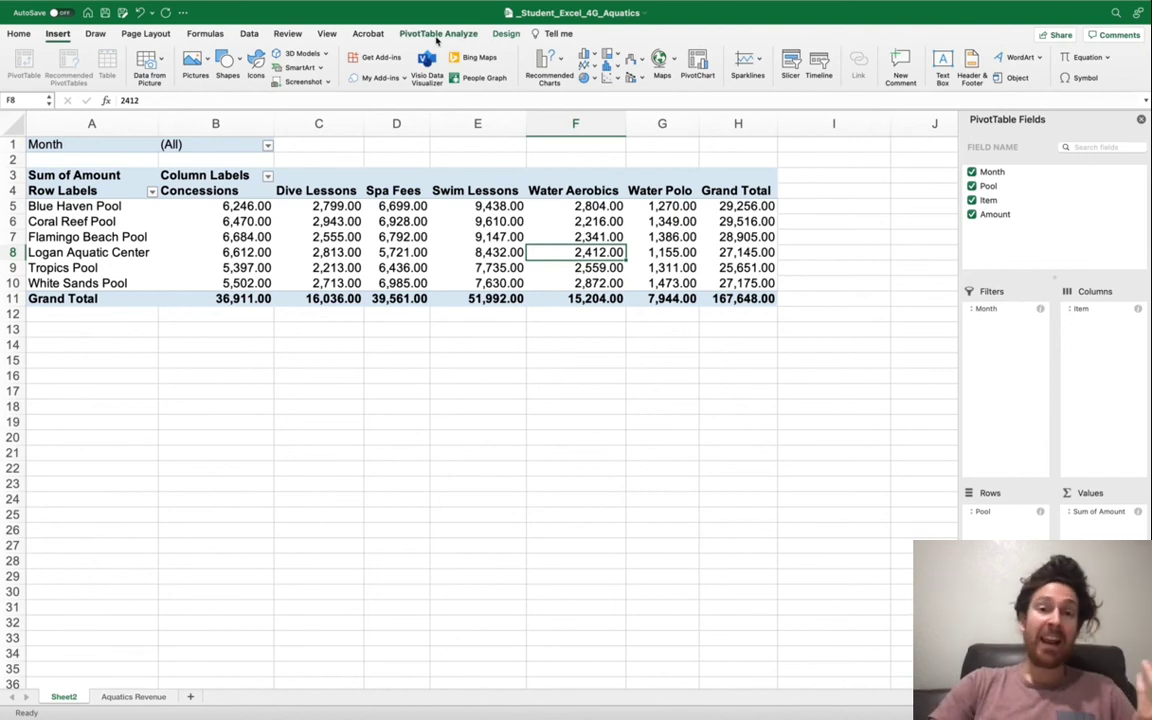
{"action": "left_click", "coordinate": [437, 34]}
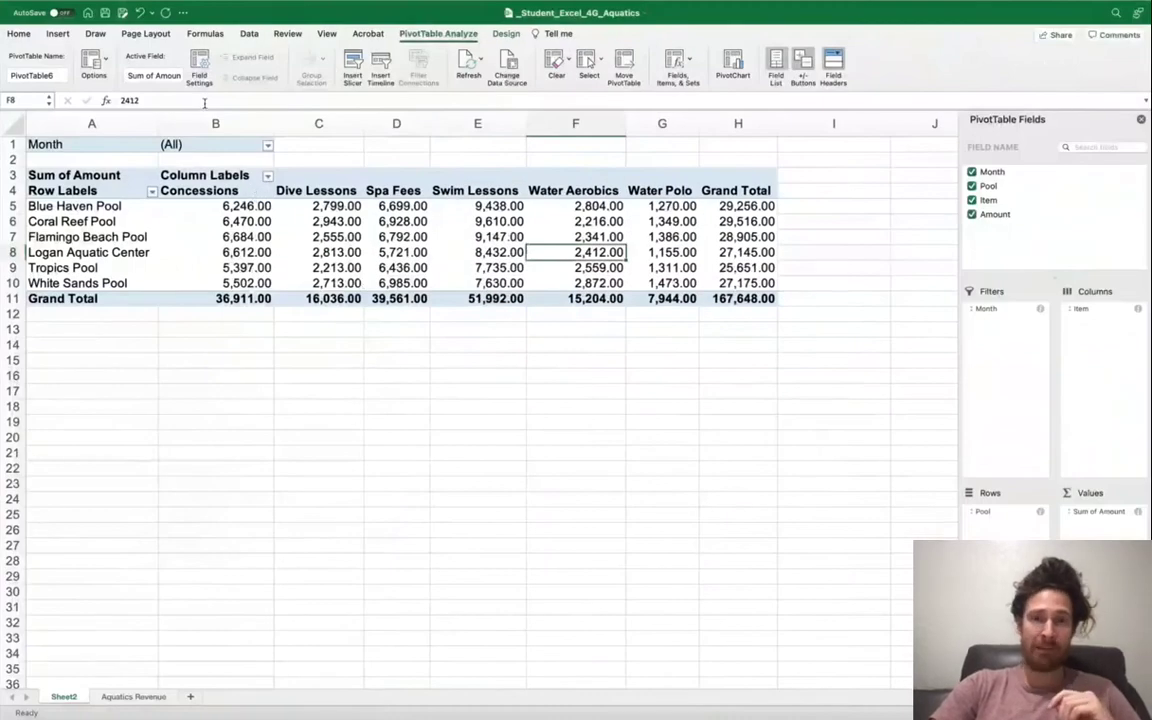
{"action": "left_click", "coordinate": [356, 68]}
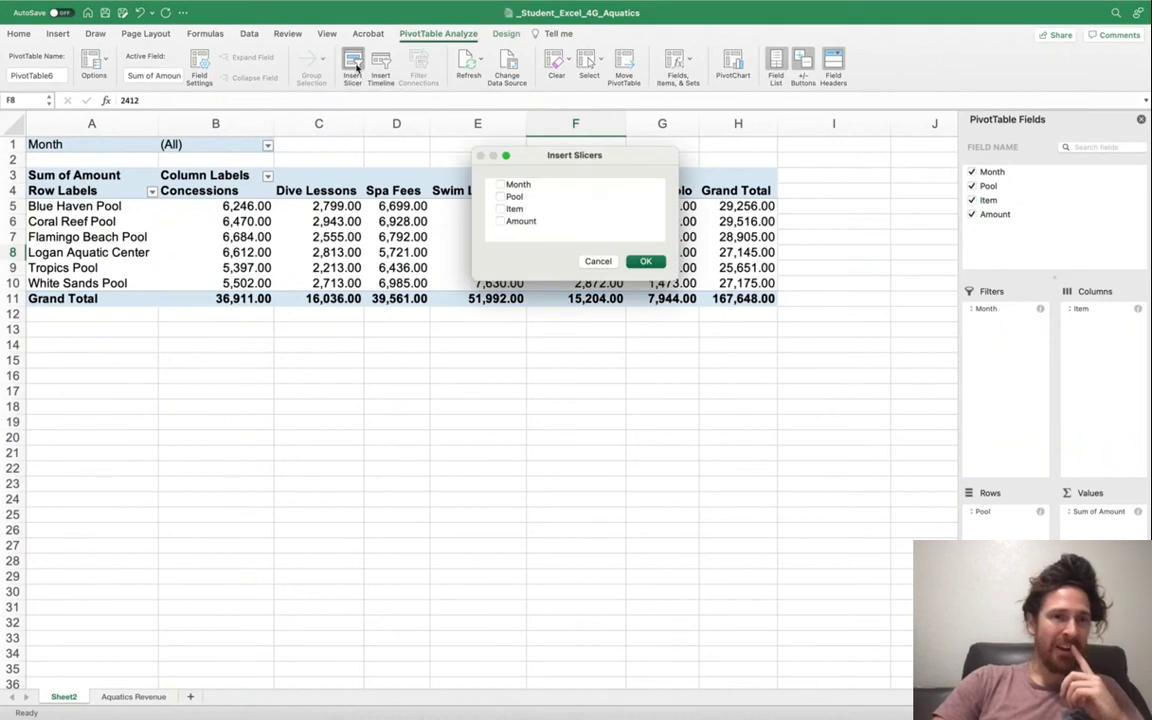
{"action": "key", "text": "ctrl+Left"}
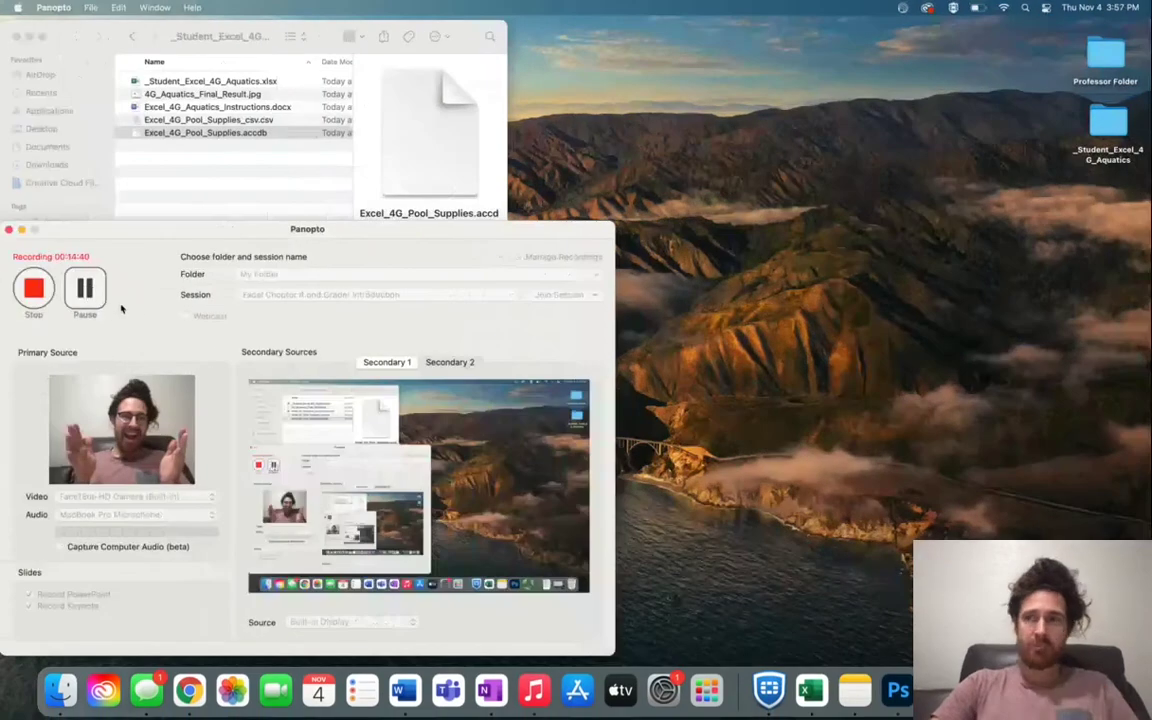
{"action": "key", "text": "ctrl+Right"}
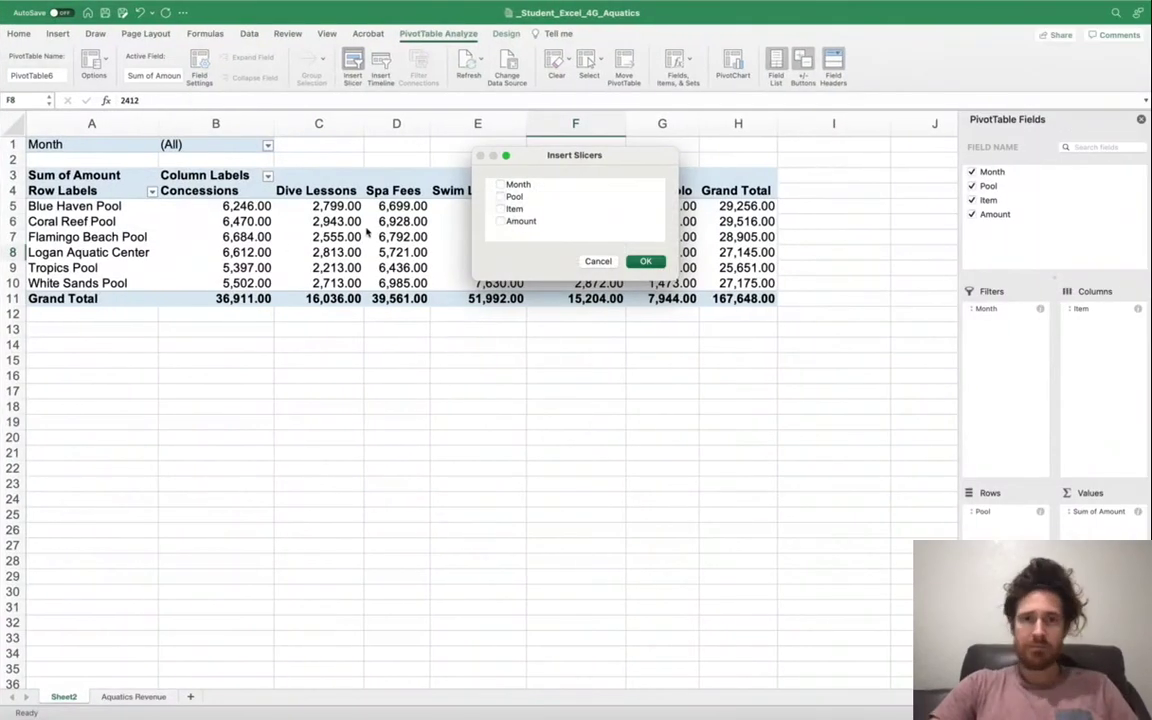
{"action": "left_click", "coordinate": [500, 196]}
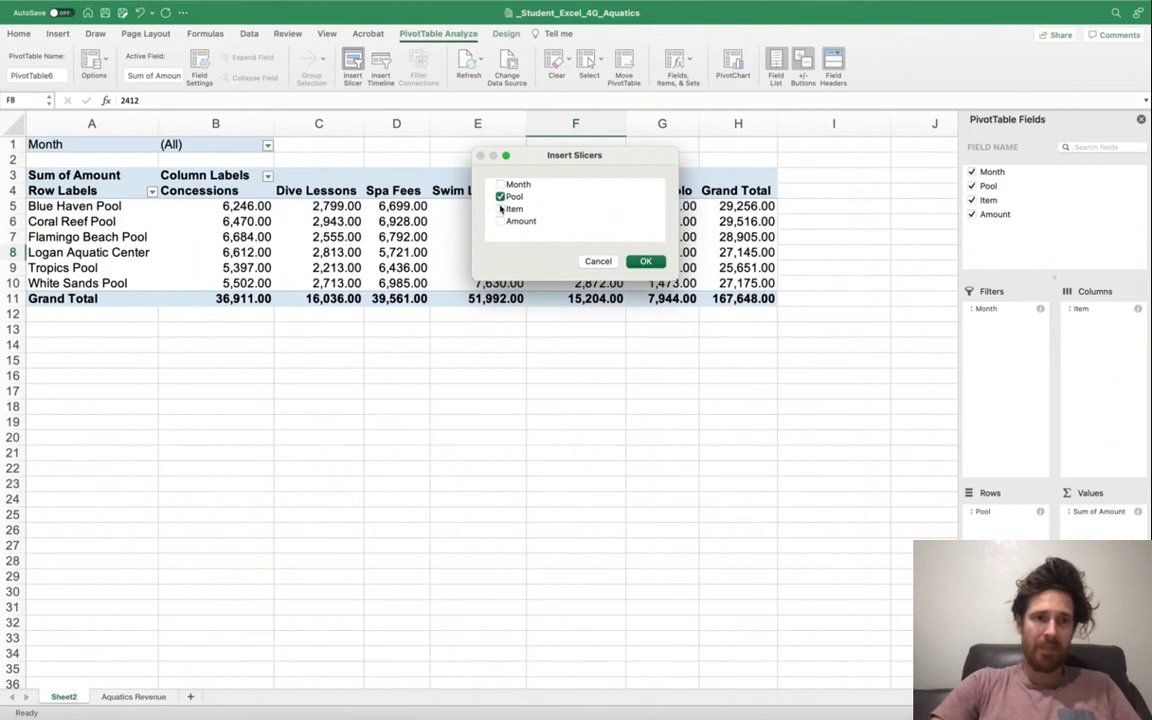
{"action": "left_click", "coordinate": [501, 209]}
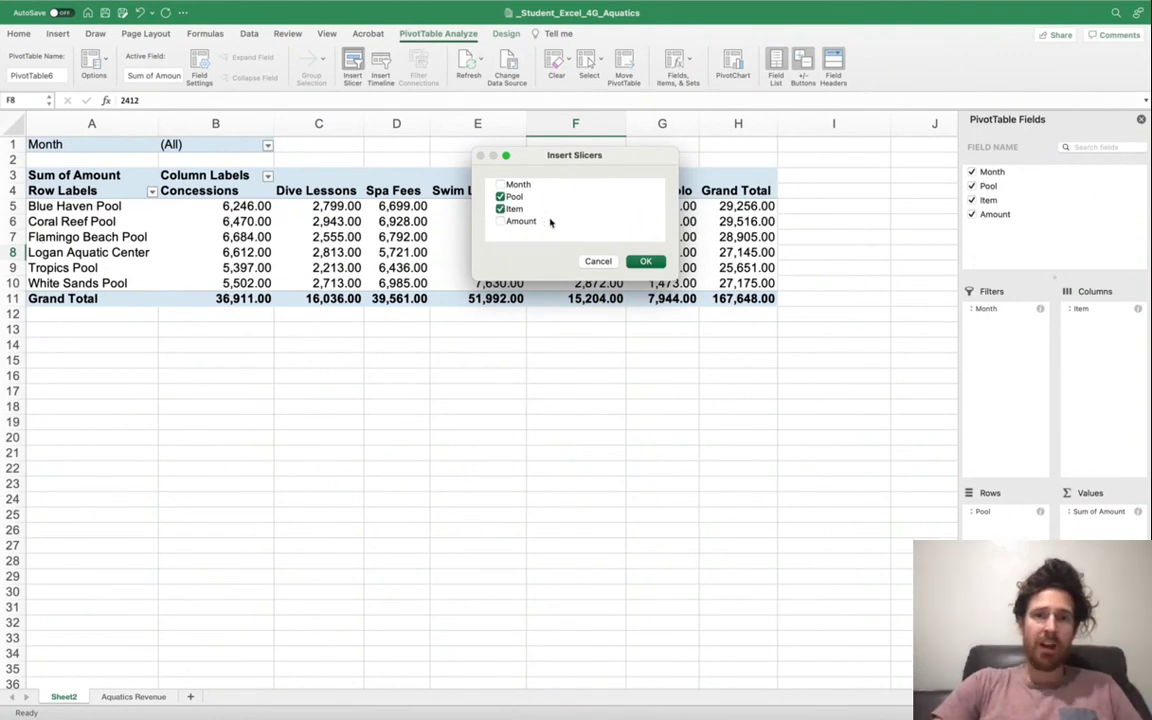
{"action": "left_click", "coordinate": [643, 262]}
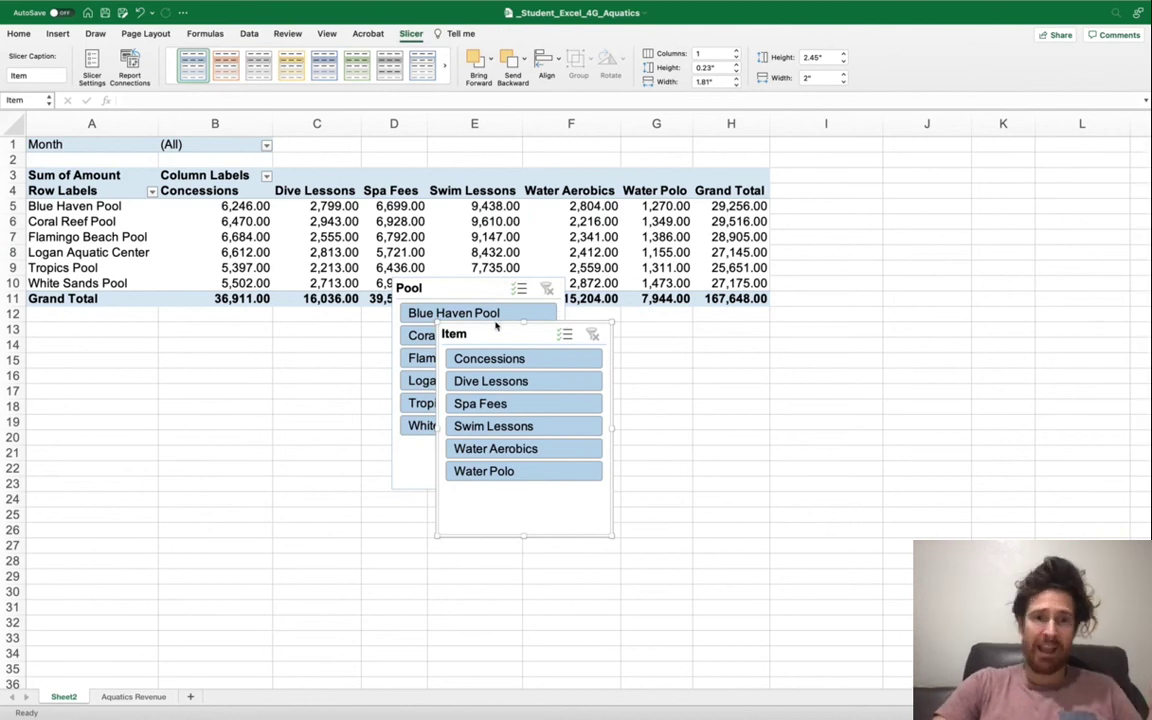
Separate the overlapping slicers and place Pool and Item side by side below the PivotTable, starting around row 19
{"action": "left_click_drag", "start_coordinate": [484, 322], "coordinate": [512, 325]}
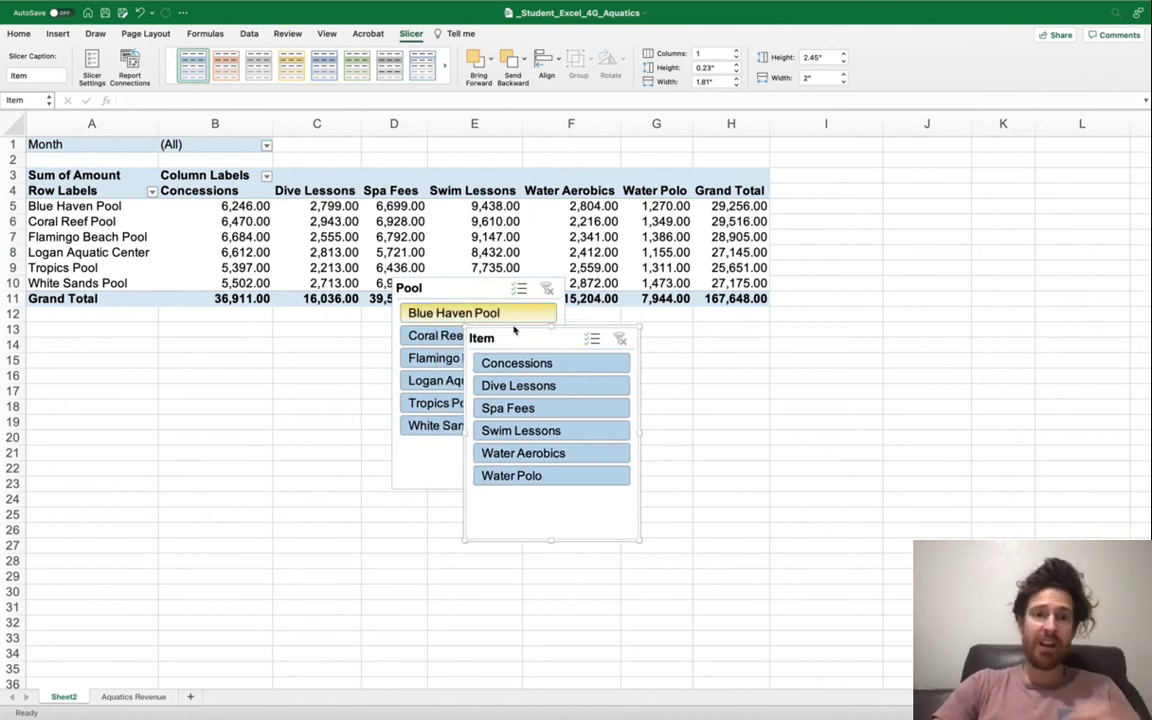
{"action": "left_click", "coordinate": [591, 338]}
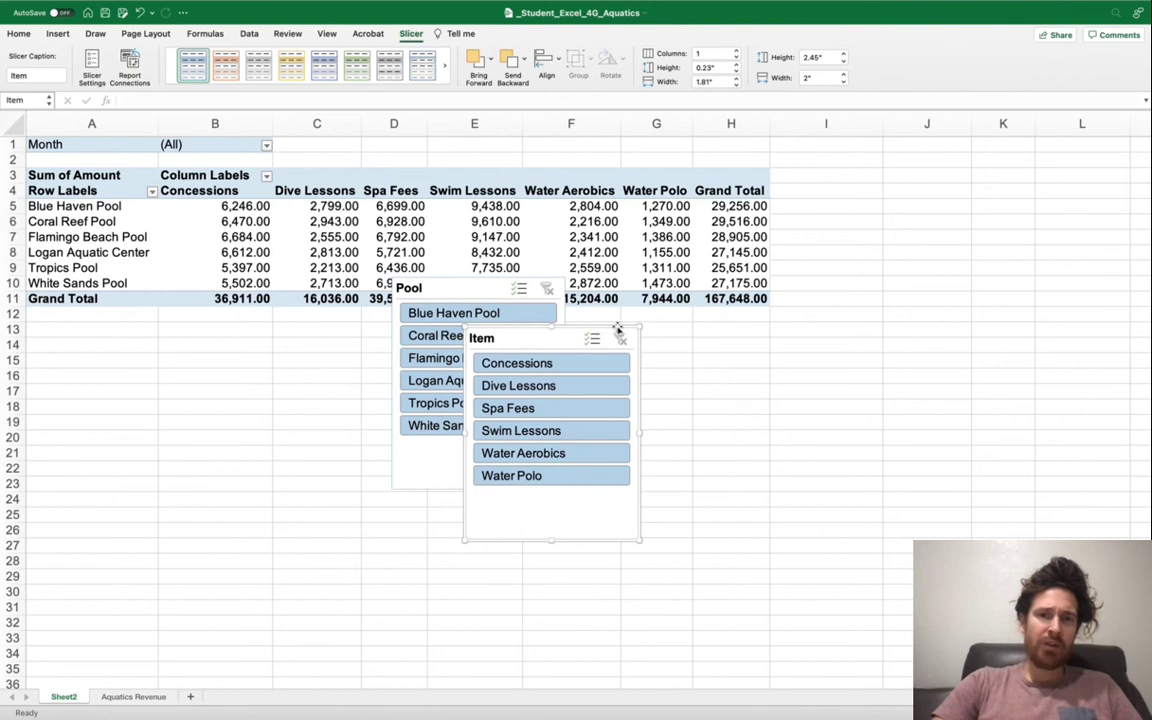
{"action": "left_click_drag", "start_coordinate": [603, 333], "coordinate": [738, 425]}
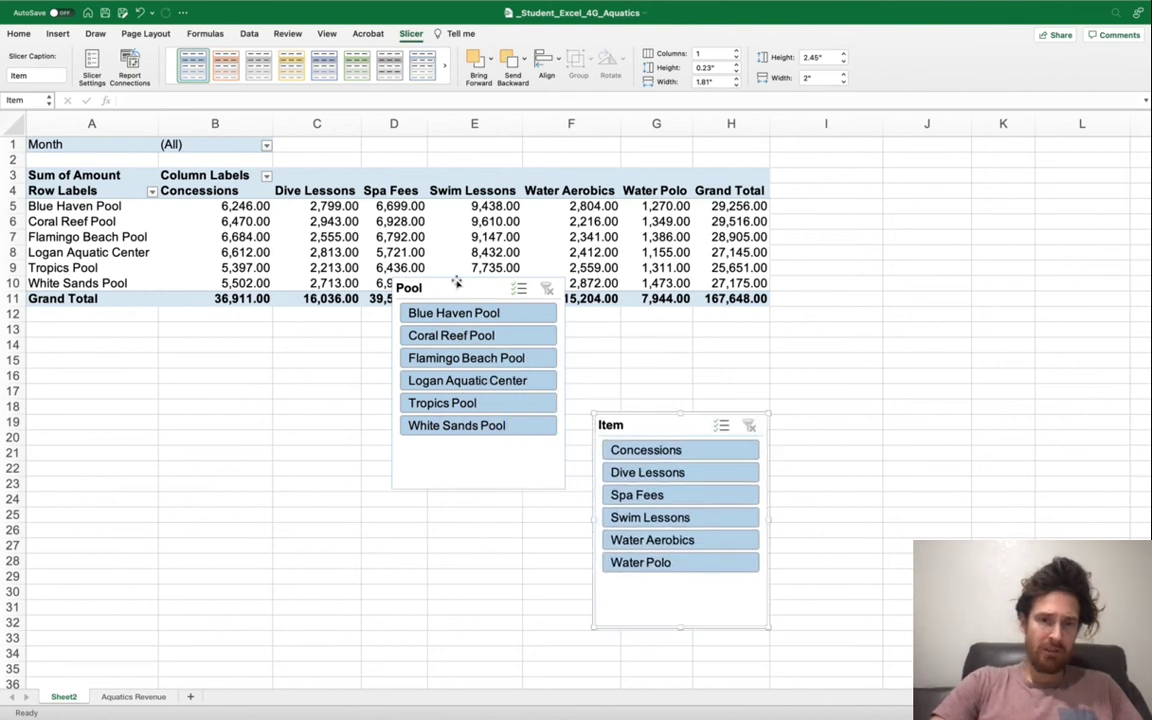
{"action": "left_click_drag", "start_coordinate": [462, 285], "coordinate": [463, 417]}
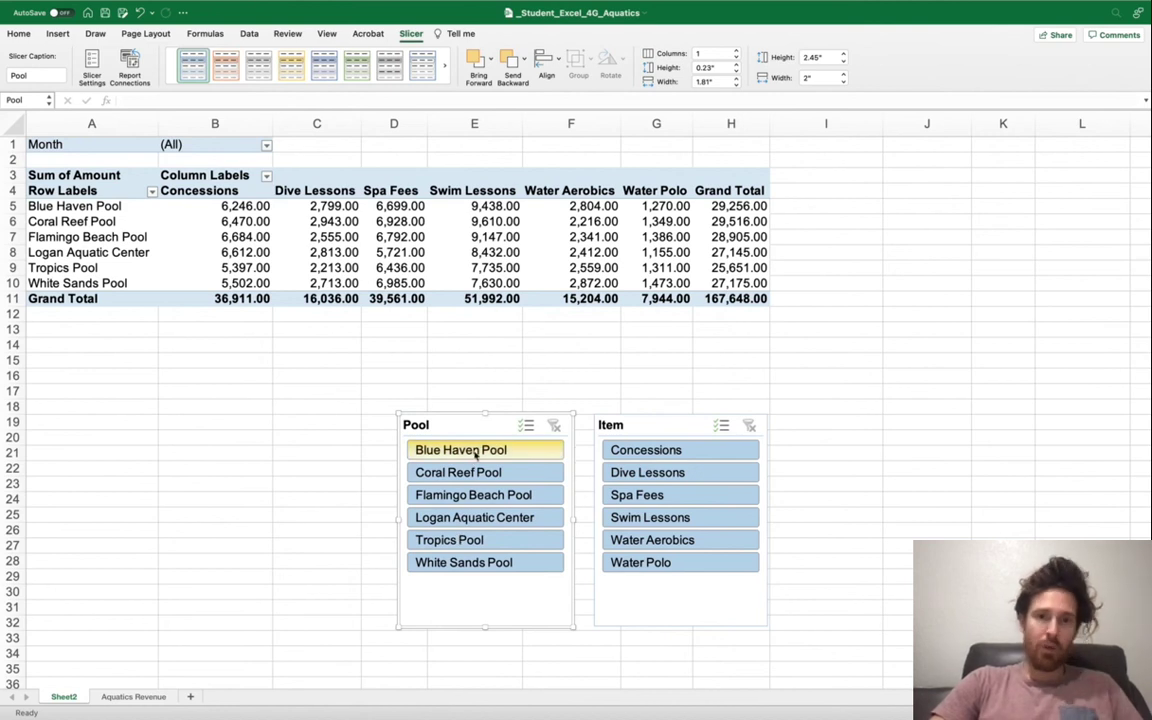
Filter the PivotTable with the slicers to Tropics Pool and Spa Fees
{"action": "left_click", "coordinate": [428, 542]}
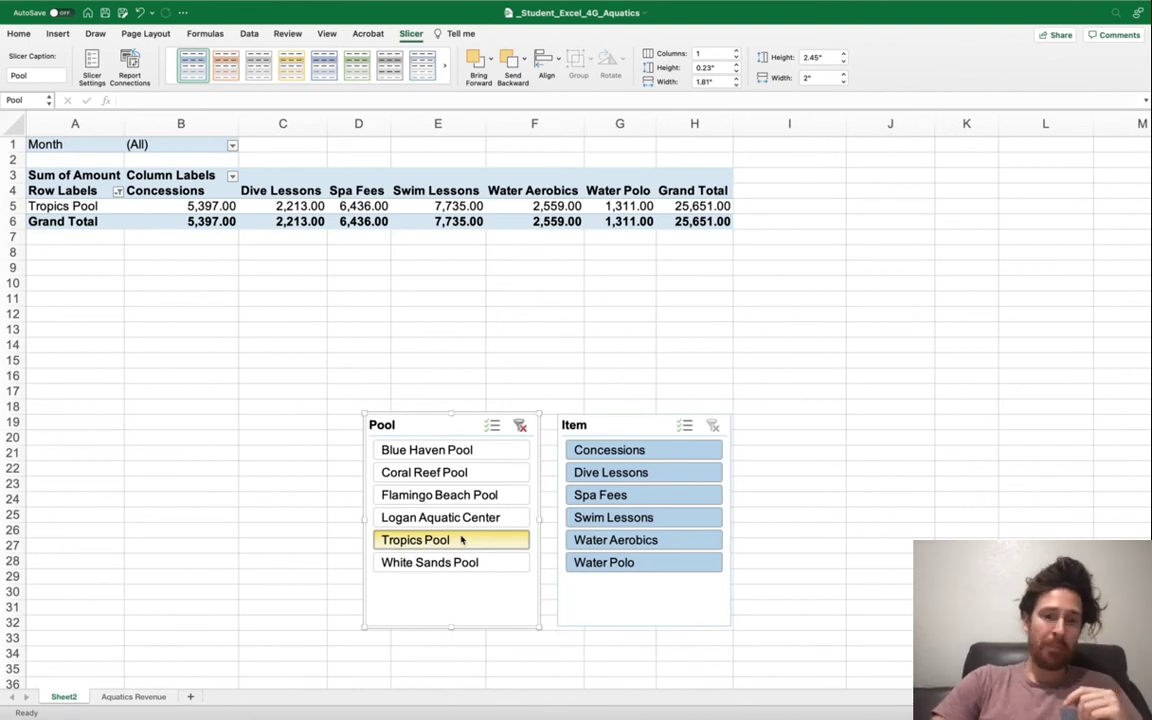
{"action": "key", "text": "super+Tab"}
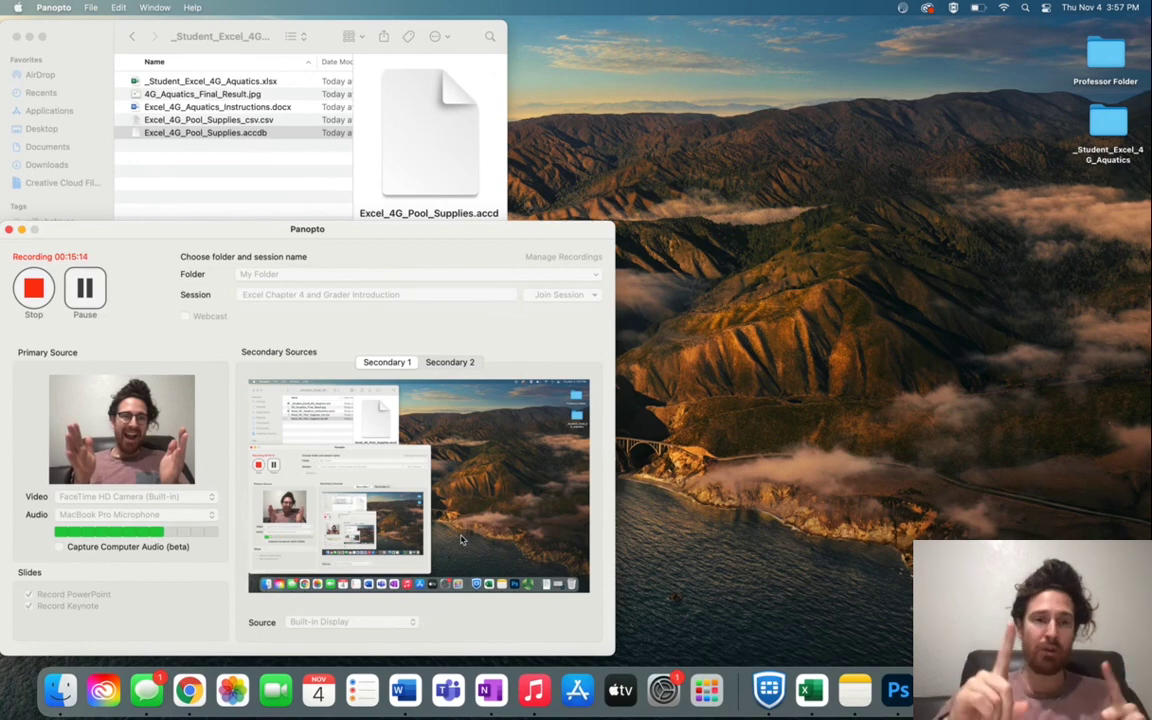
{"action": "key", "text": "super+Tab"}
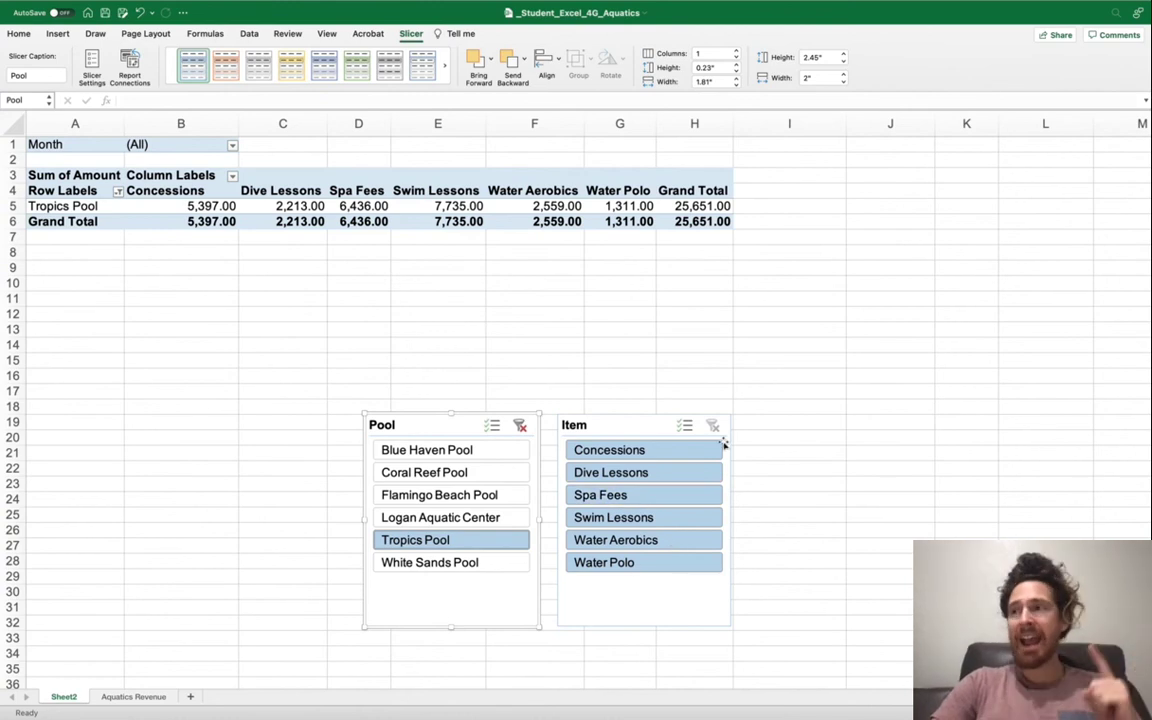
{"action": "left_click", "coordinate": [656, 499]}
{"action": "key", "text": "Left"}
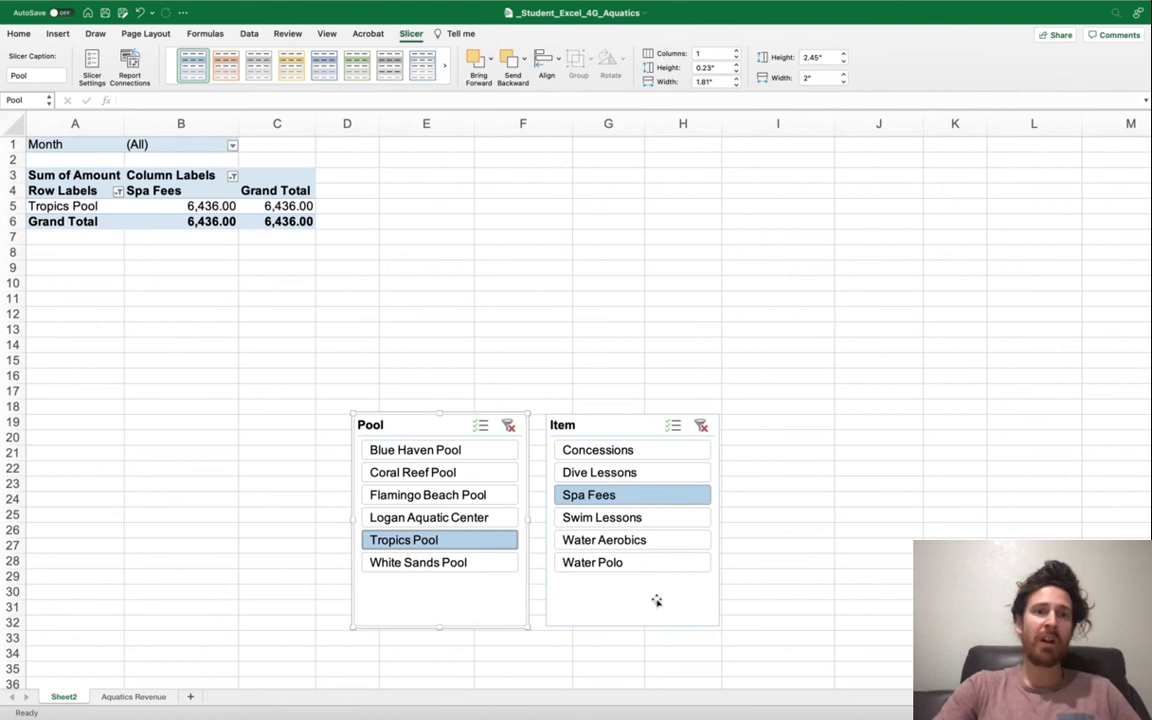
Move the Pool slicer beside the PivotTable at about row 3, column E, and place the Item slicer next to it
{"action": "key", "text": "ctrl+Left"}
{"action": "left_click", "coordinate": [88, 292]}
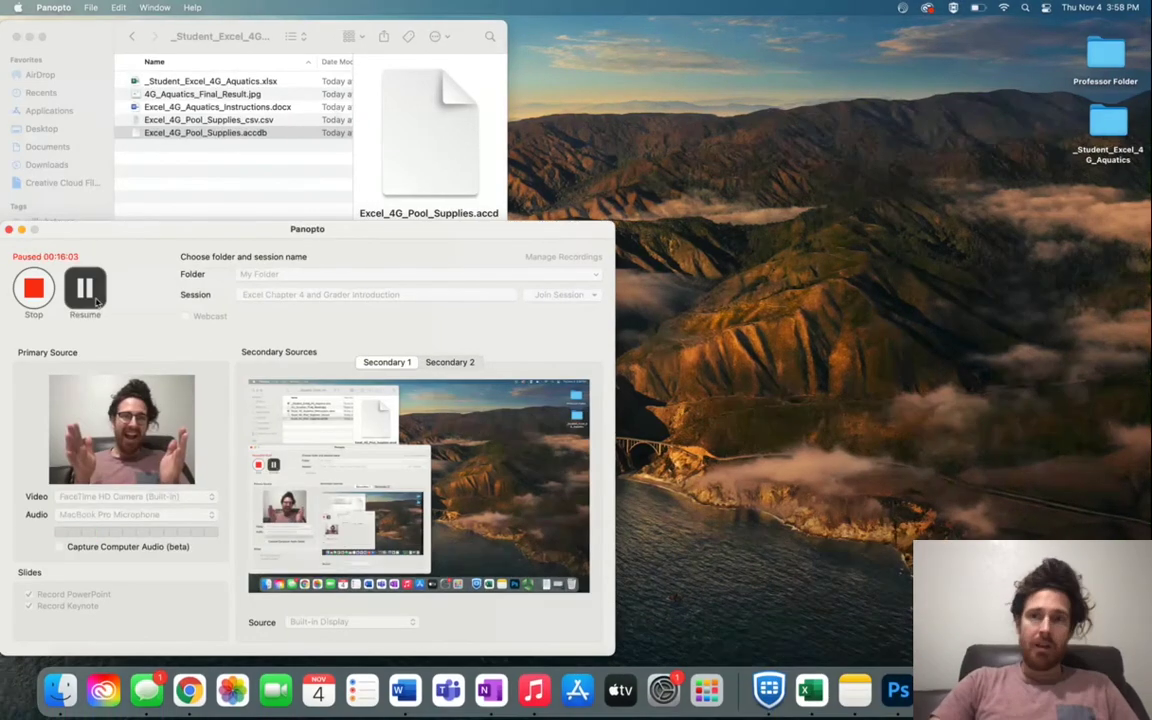
{"action": "left_click", "coordinate": [94, 296]}
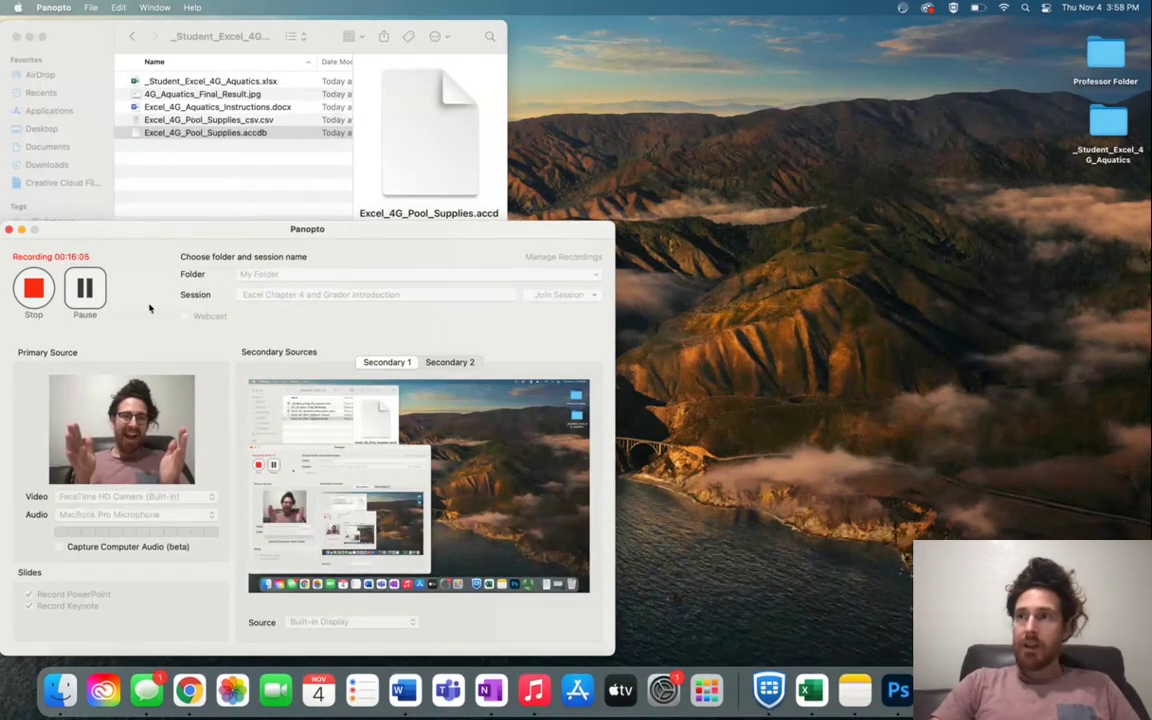
{"action": "key", "text": "ctrl+Right"}
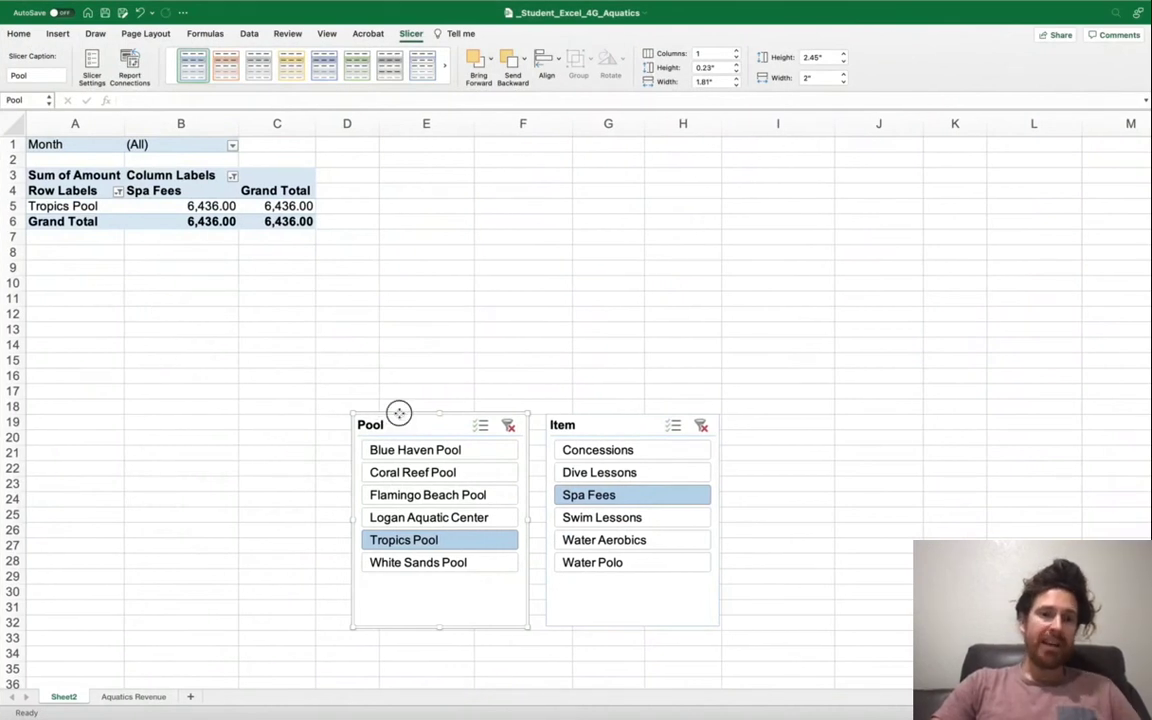
{"action": "left_click_drag", "start_coordinate": [399, 413], "coordinate": [426, 166]}
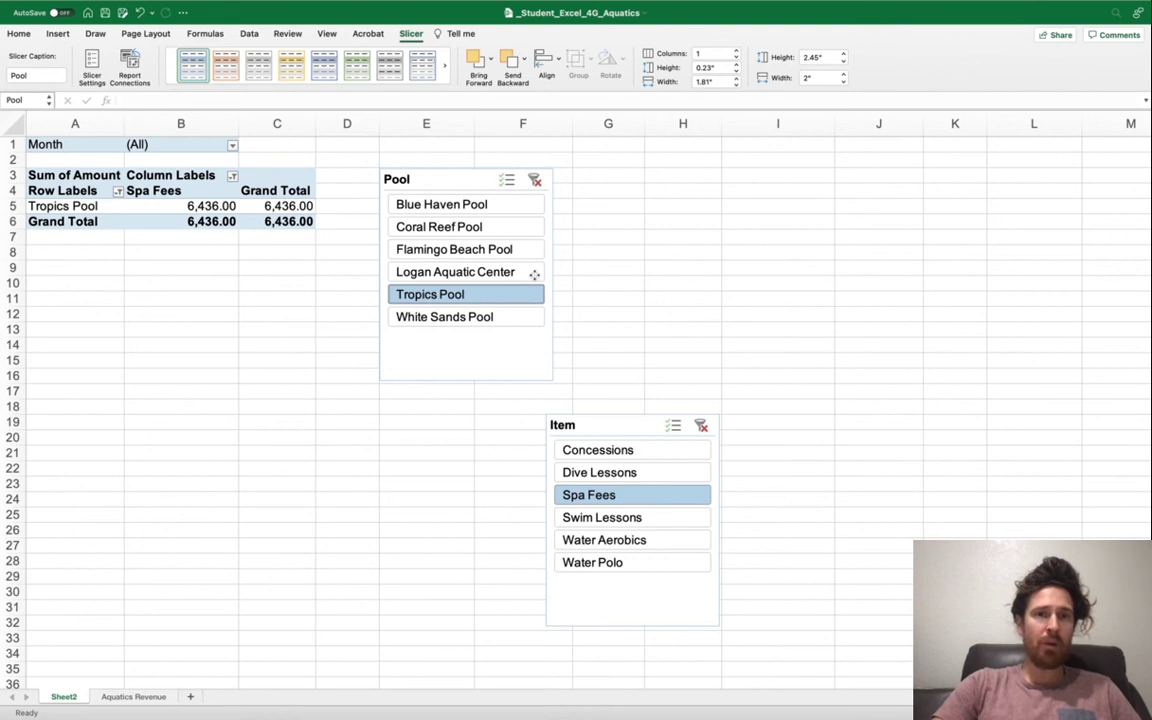
{"action": "left_click_drag", "start_coordinate": [587, 423], "coordinate": [615, 176]}
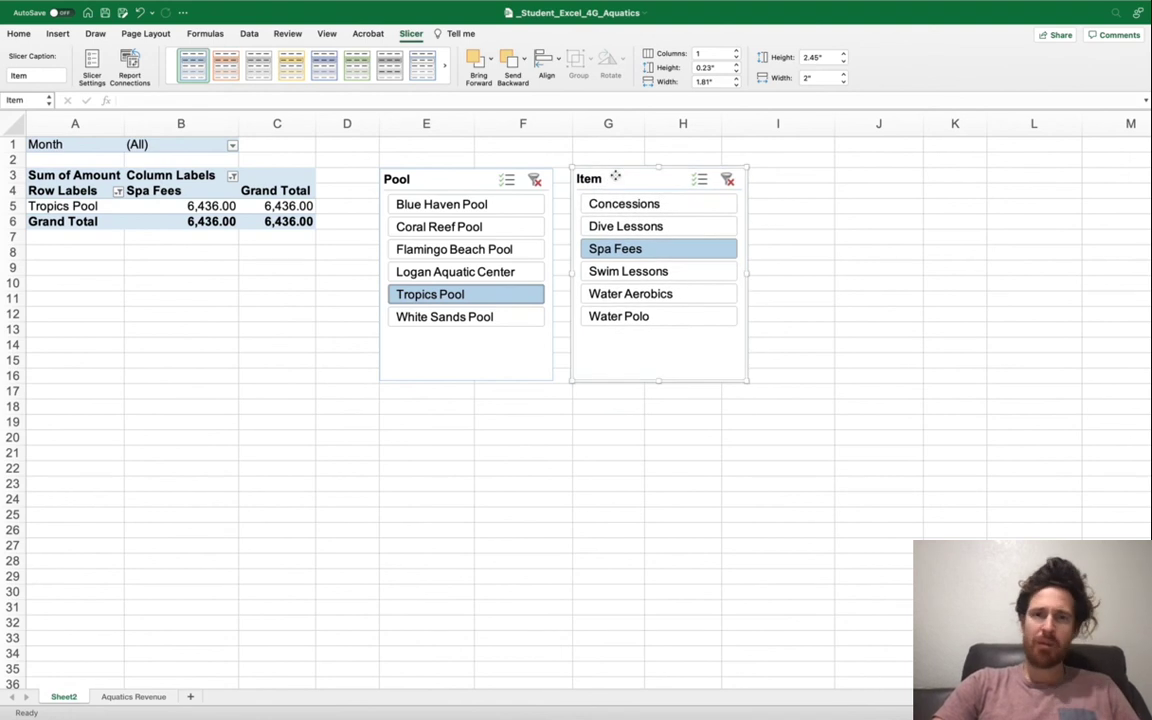
Create a copy of Sheet2 within the same workbook, placed before the original sheet
{"action": "key", "text": "ctrl+Left"}
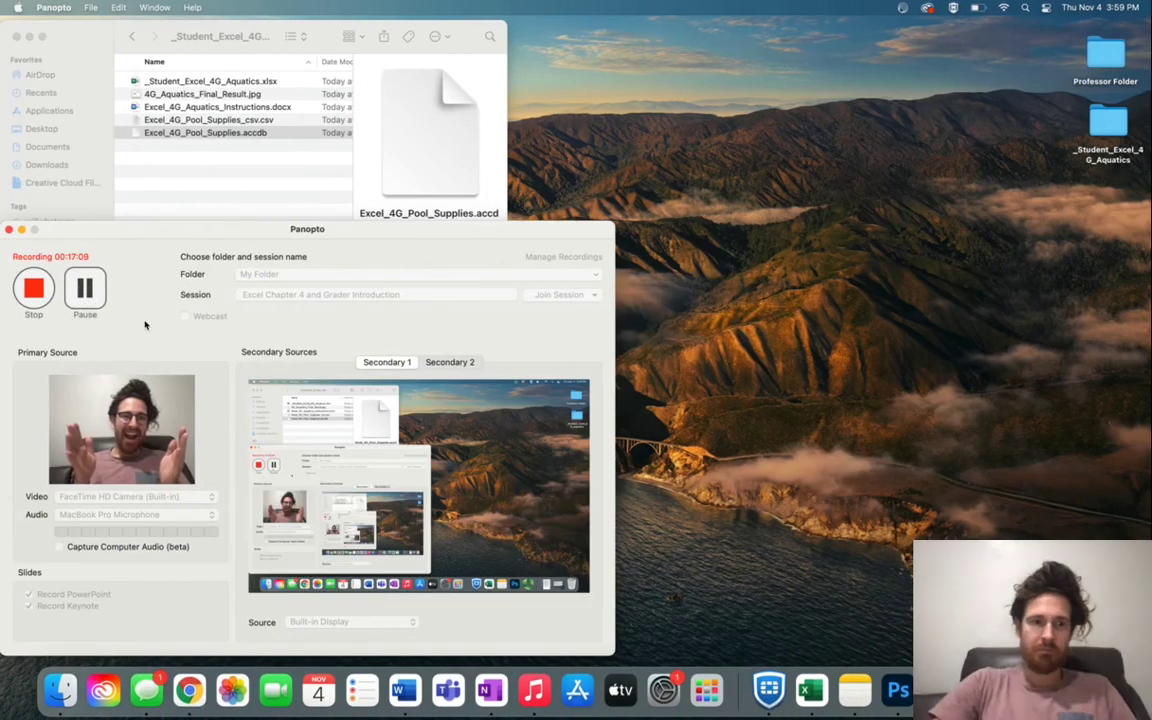
{"action": "key", "text": "ctrl+Right"}
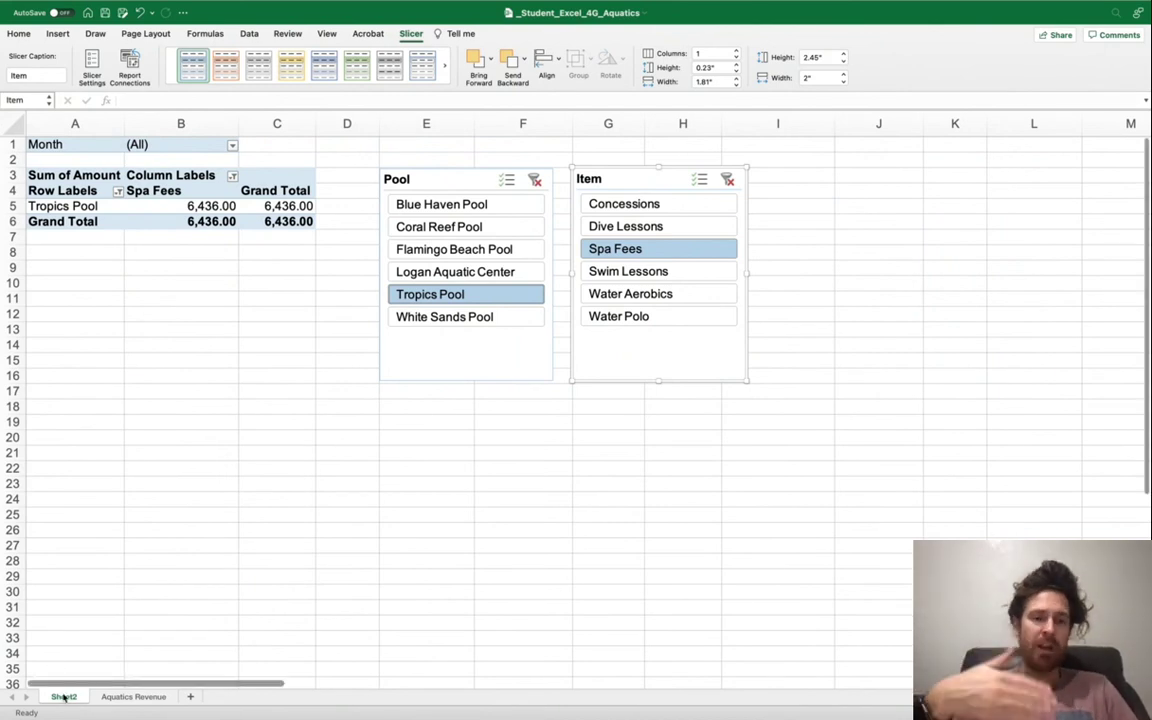
{"action": "right_click", "coordinate": [64, 698]}
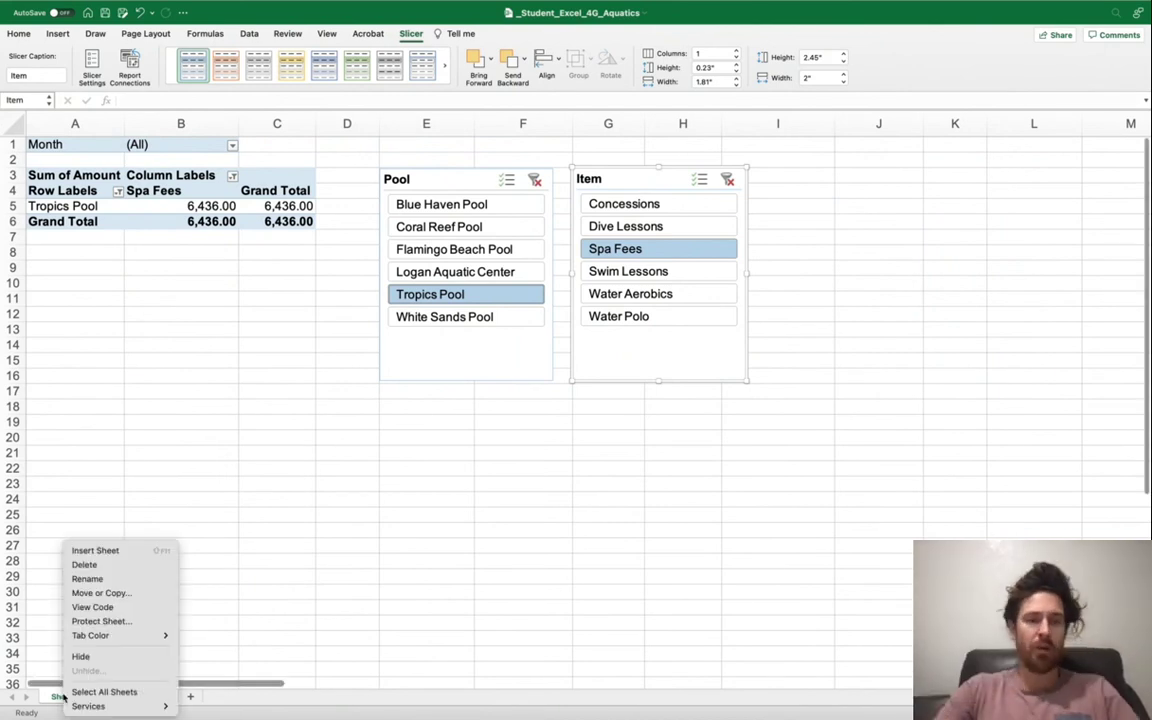
{"action": "left_click", "coordinate": [114, 594]}
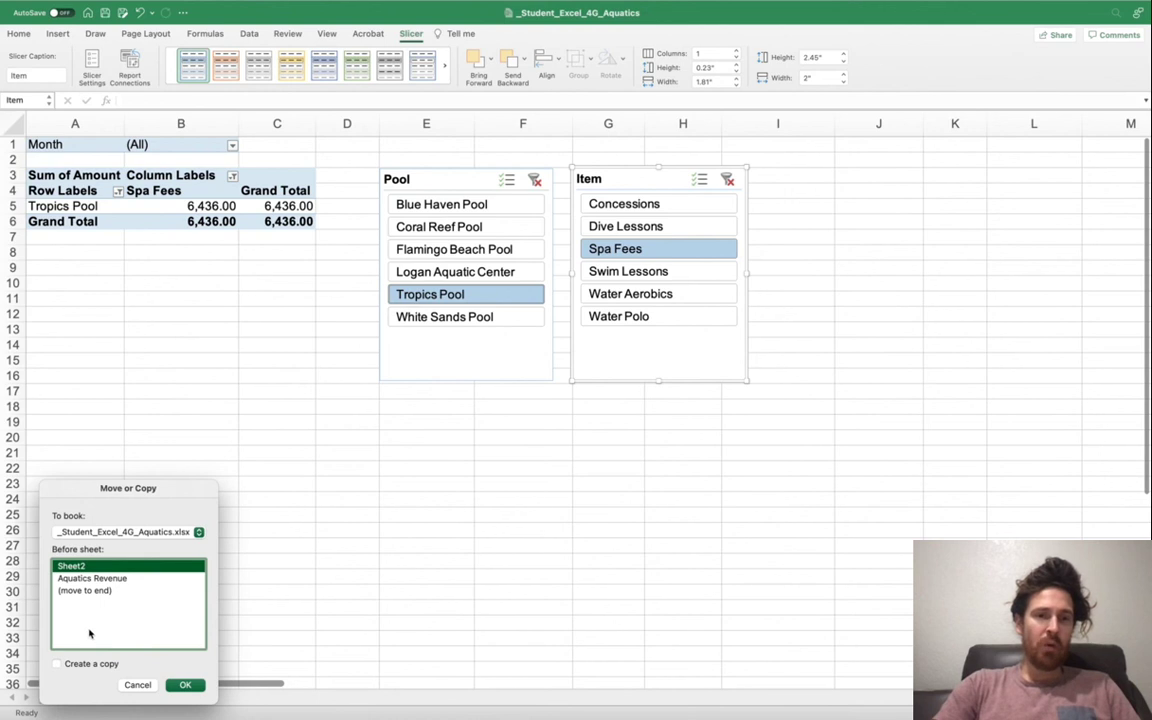
{"action": "left_click", "coordinate": [78, 665]}
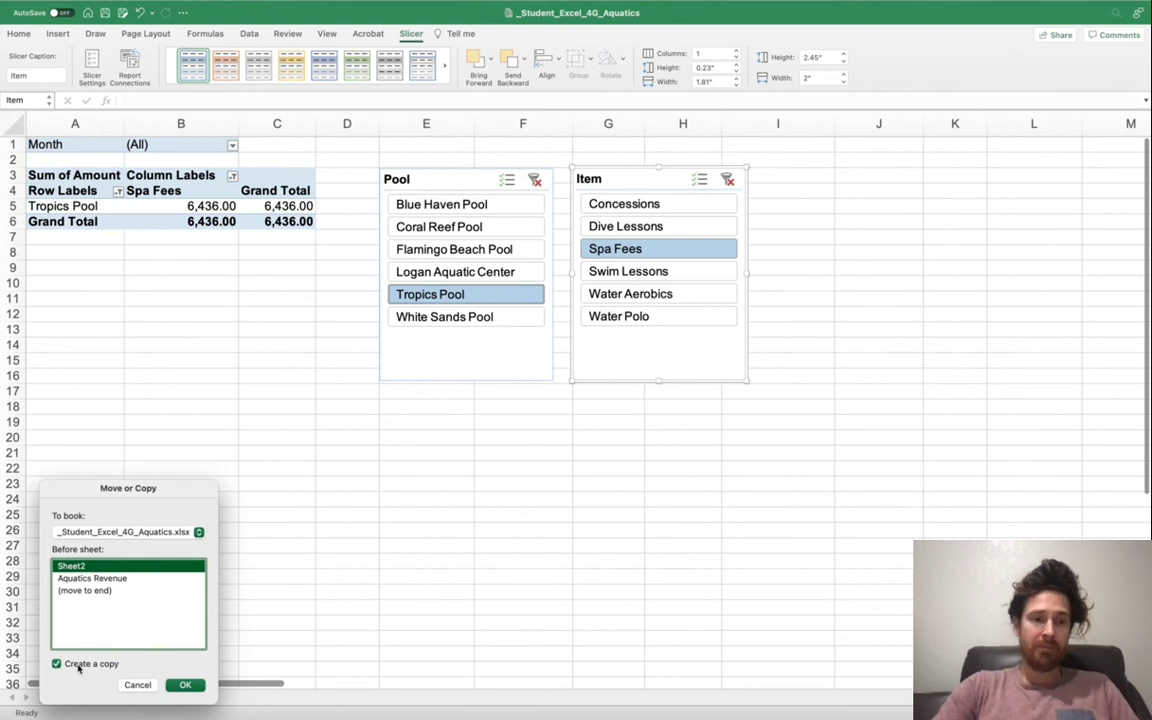
{"action": "left_click", "coordinate": [185, 686]}
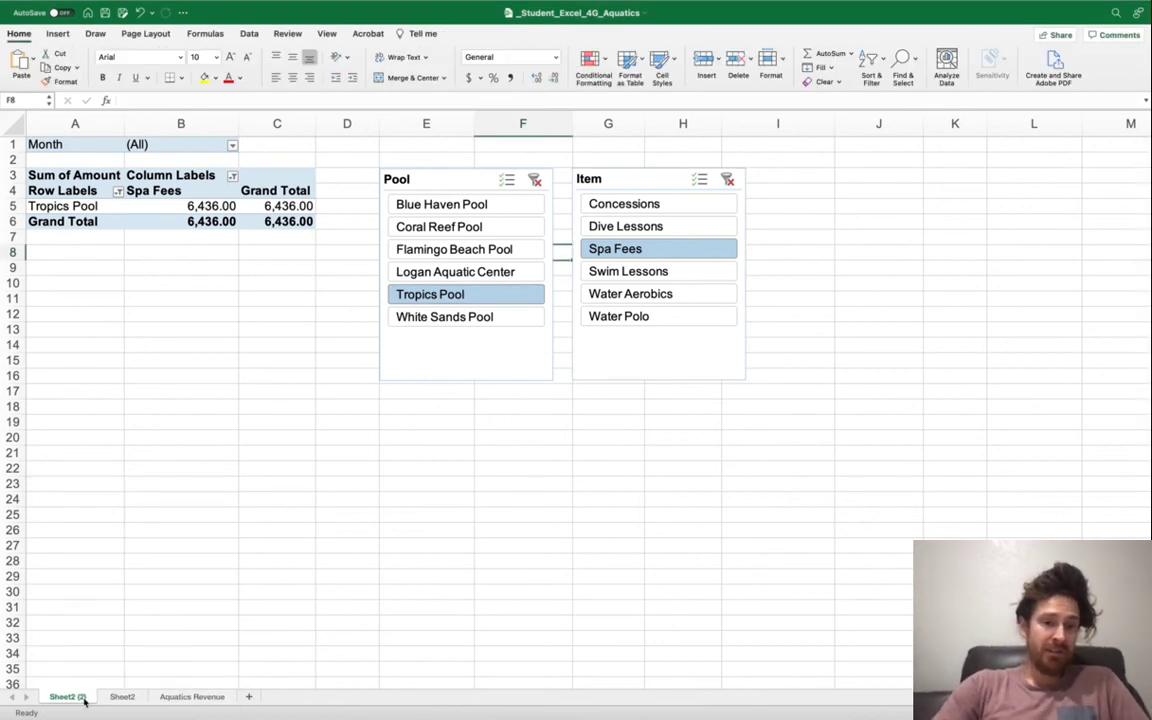
{"action": "key", "text": "ctrl+Left"}
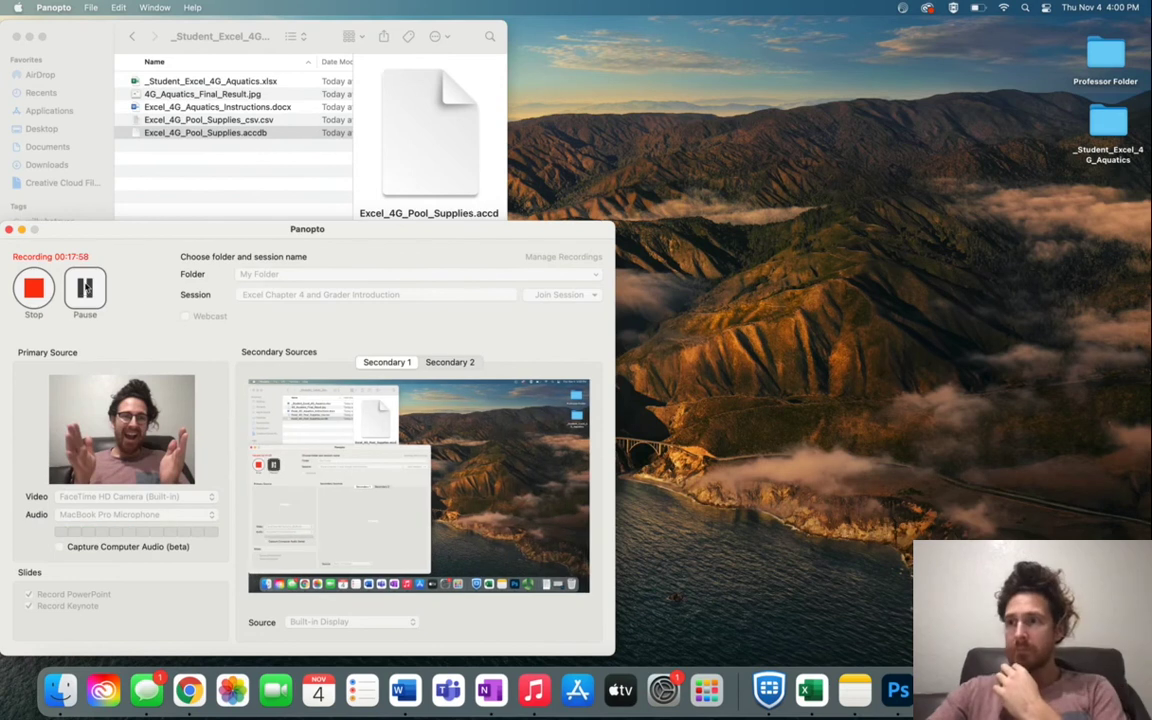
{"action": "key", "text": "ctrl+Right"}
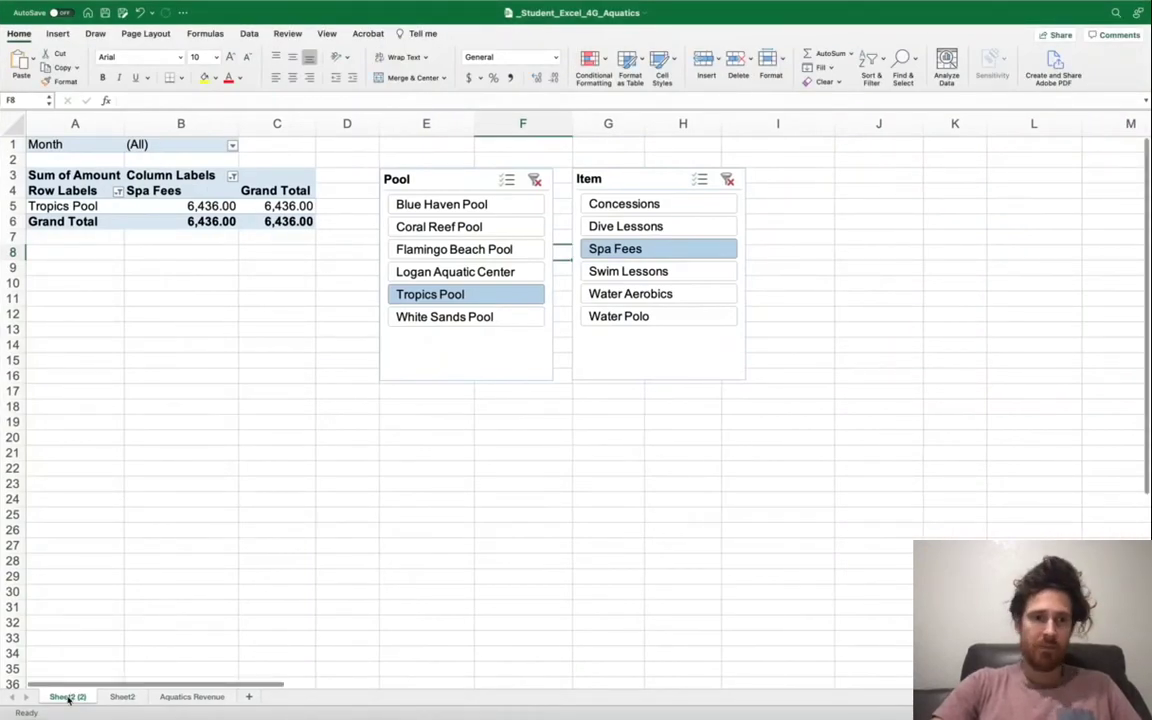
Rename the copied worksheet Sheet2 (2) as Tropics Pool
{"action": "right_click", "coordinate": [68, 698]}
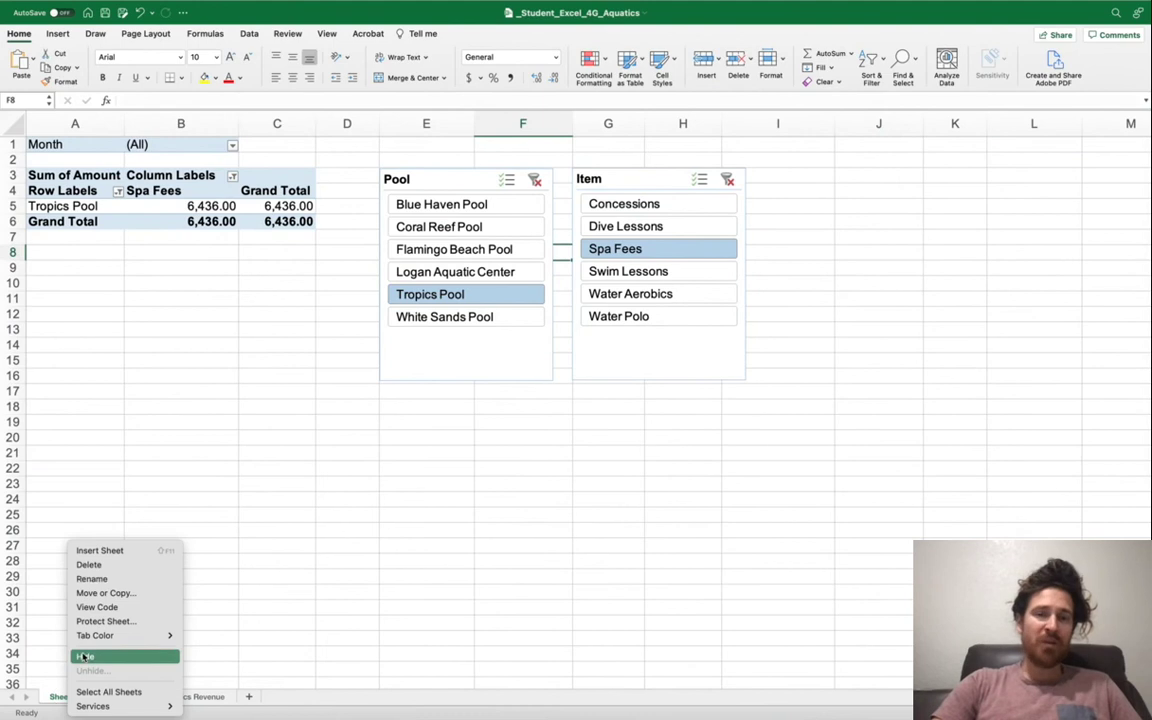
{"action": "left_click", "coordinate": [113, 584]}
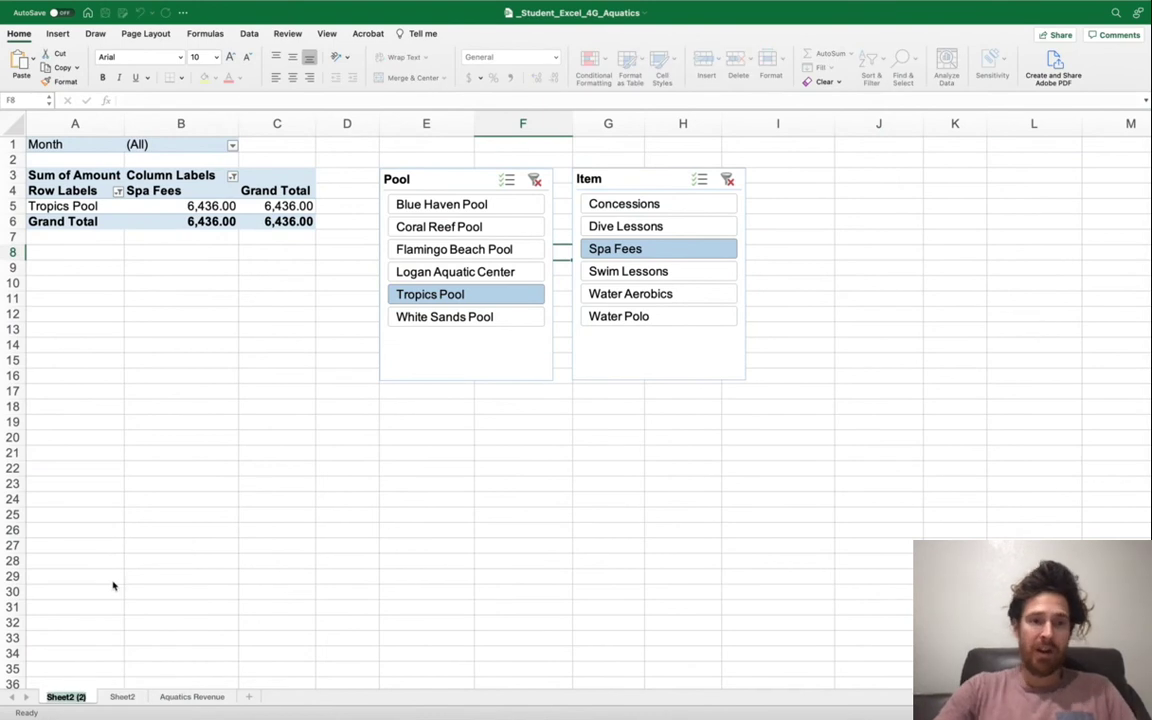
{"action": "type", "text": "Tropi"}
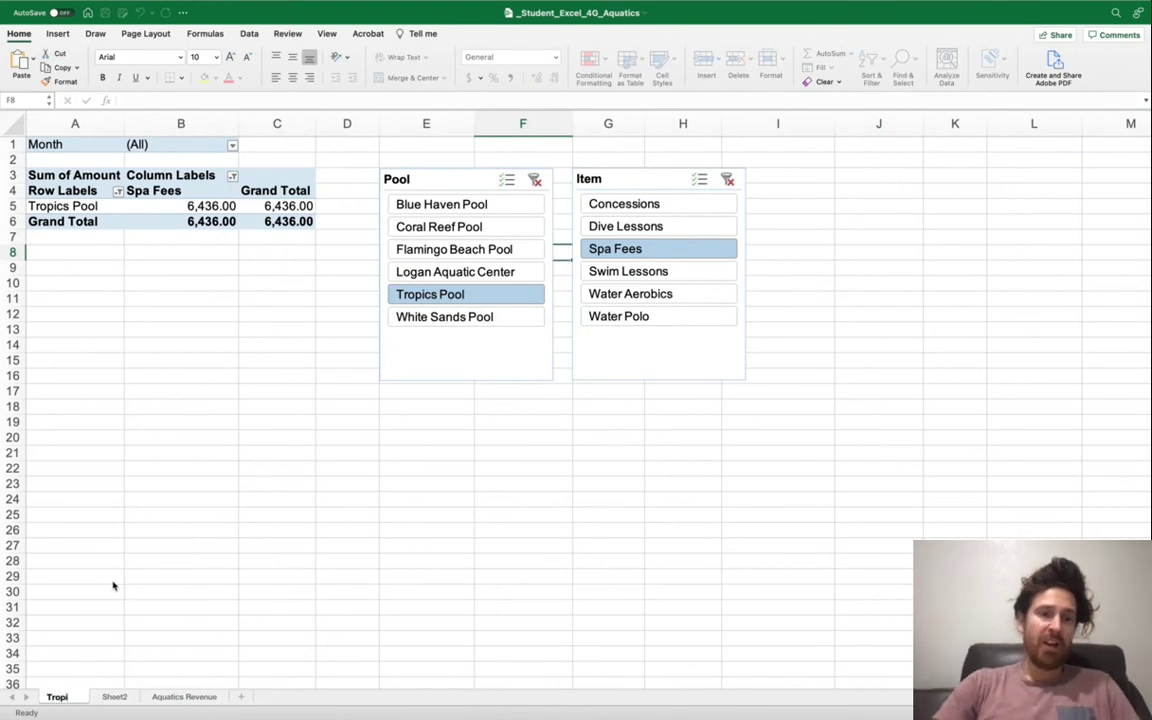
{"action": "type", "text": "cs"}
{"action": "key", "text": "Return"}
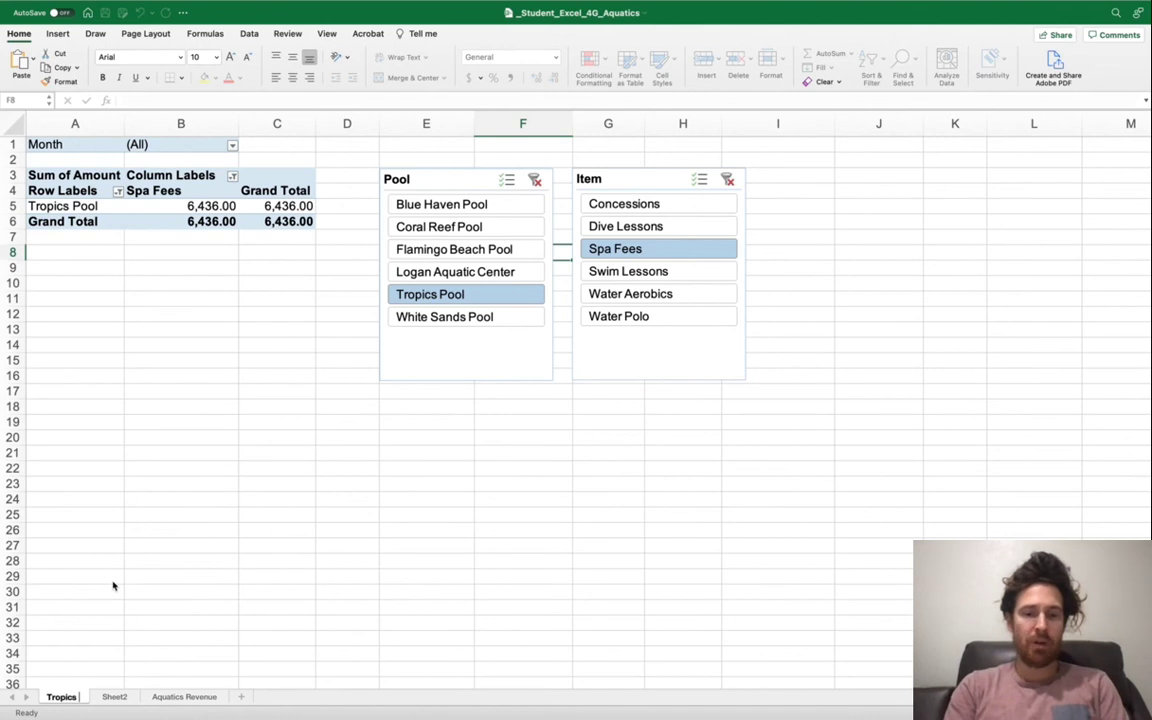
{"action": "type", "text": "Pool"}
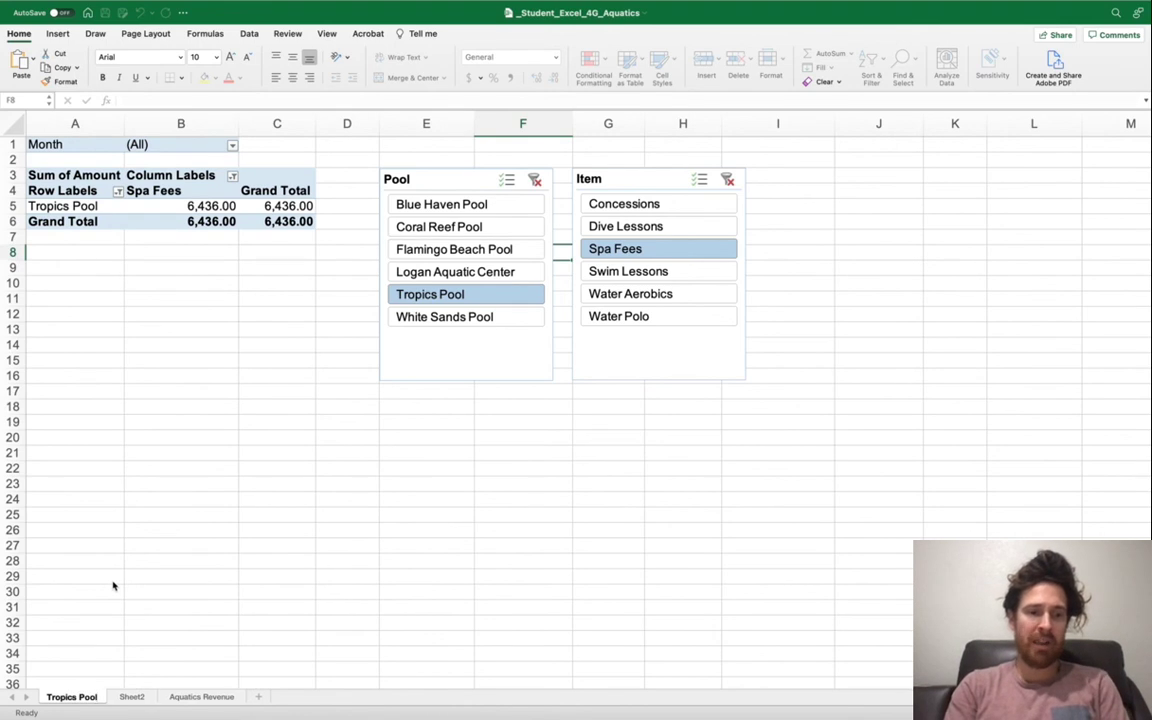
{"action": "key", "text": "Return"}
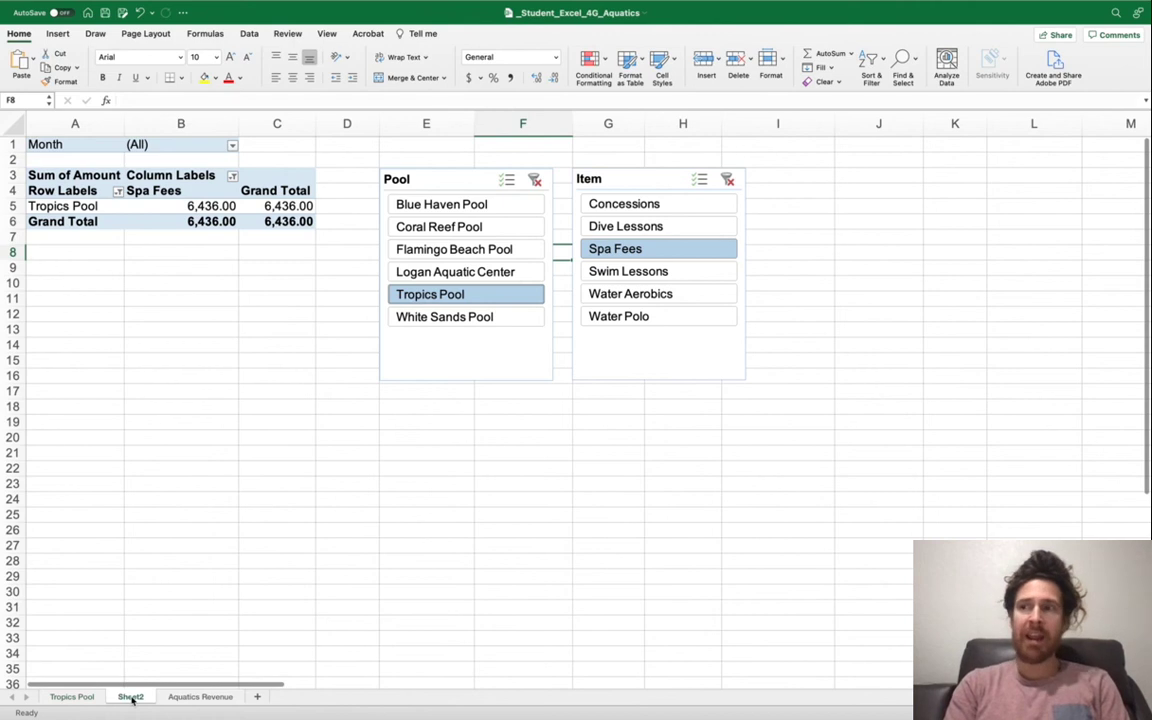
{"action": "key", "text": "ctrl+Left"}
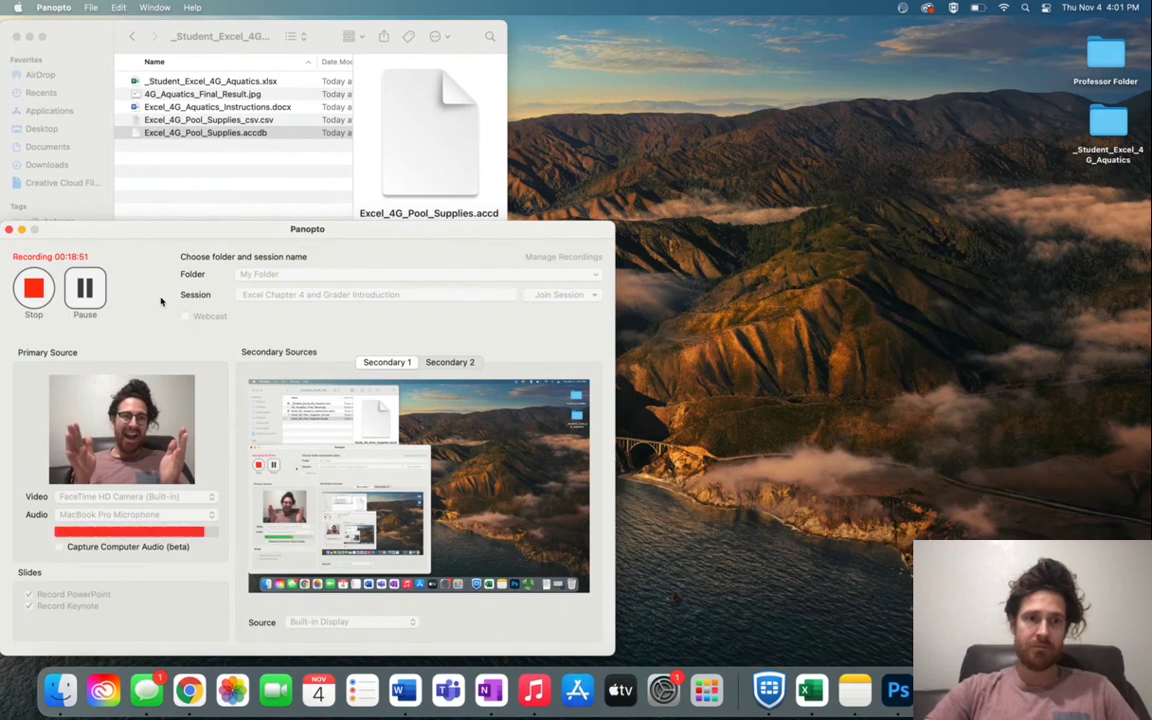
{"action": "key", "text": "ctrl+Right"}
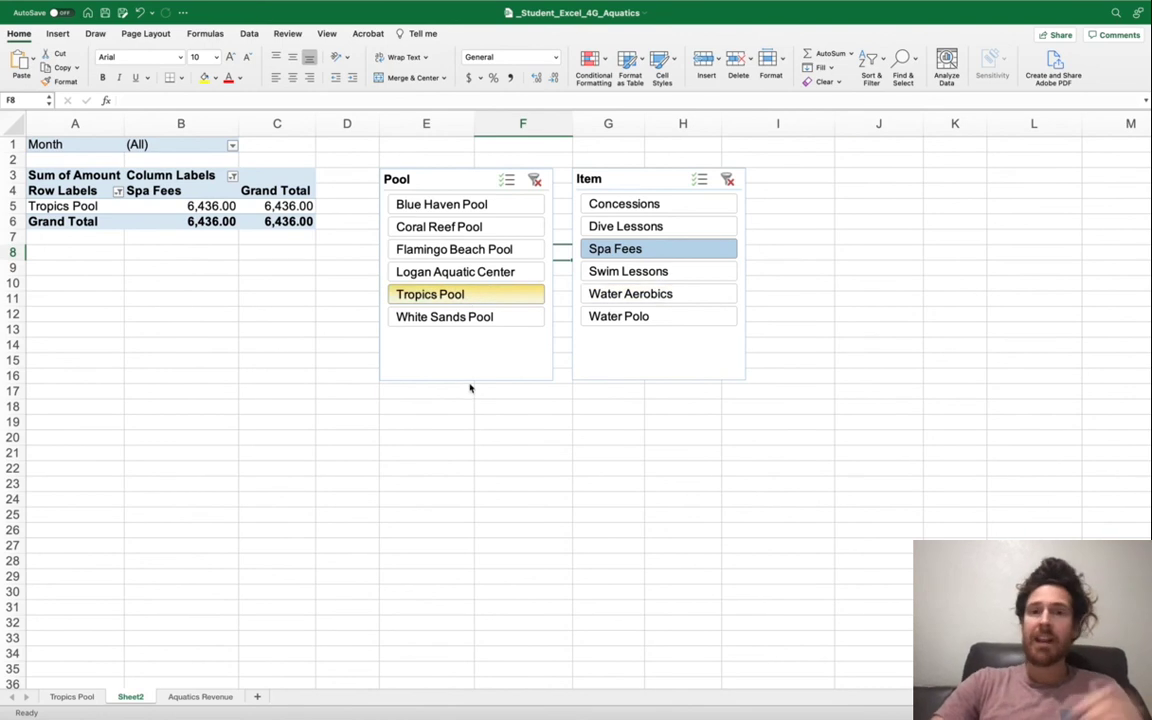
Clear the filters from both the Pool and Item slicers on Sheet2
{"action": "left_click", "coordinate": [420, 295]}
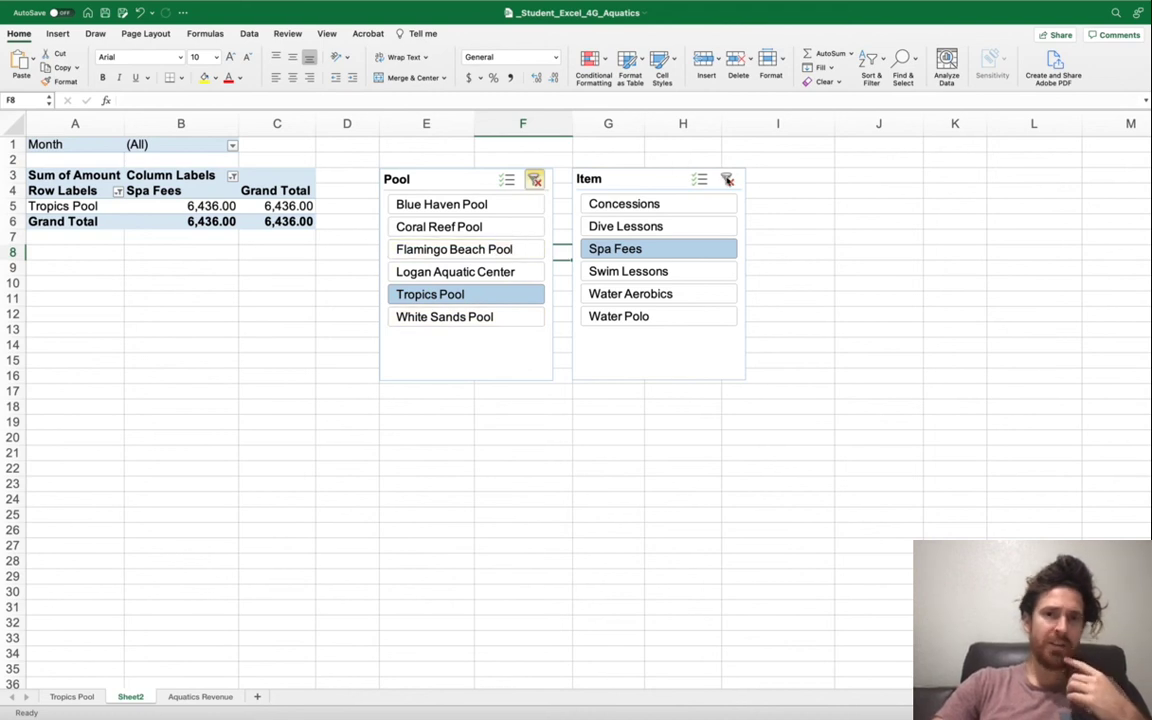
{"action": "left_click", "coordinate": [727, 179]}
{"action": "left_click", "coordinate": [730, 179]}
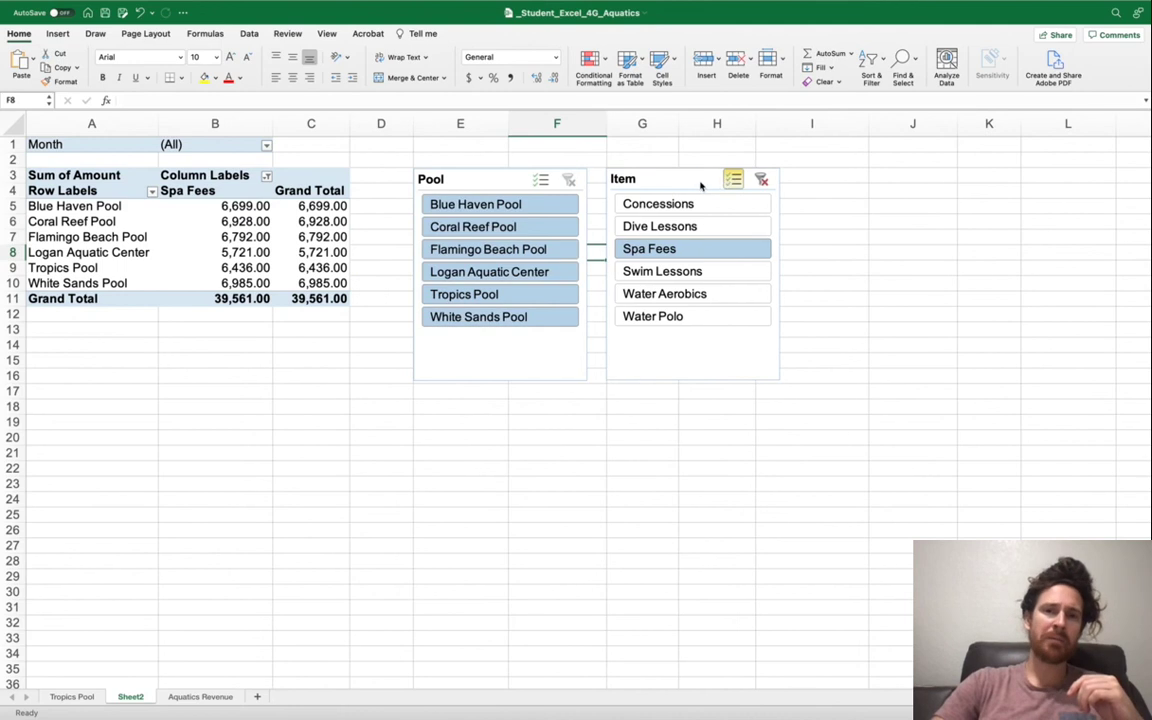
{"action": "left_click", "coordinate": [761, 179]}
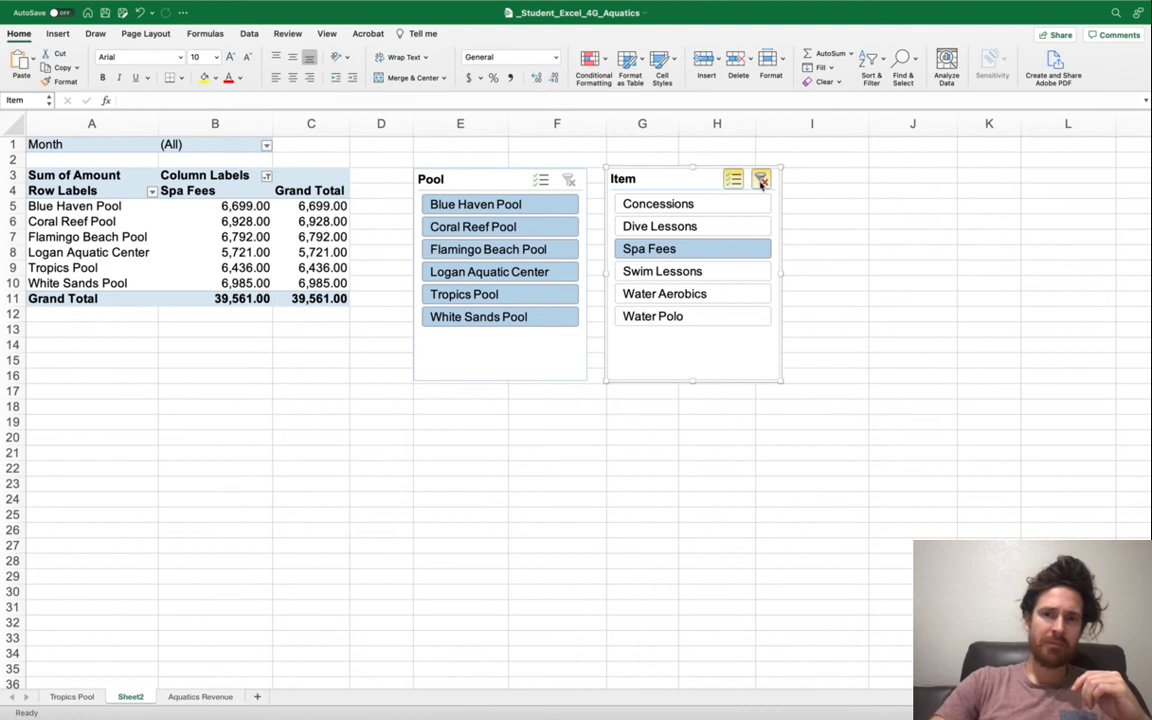
{"action": "left_click", "coordinate": [761, 179]}
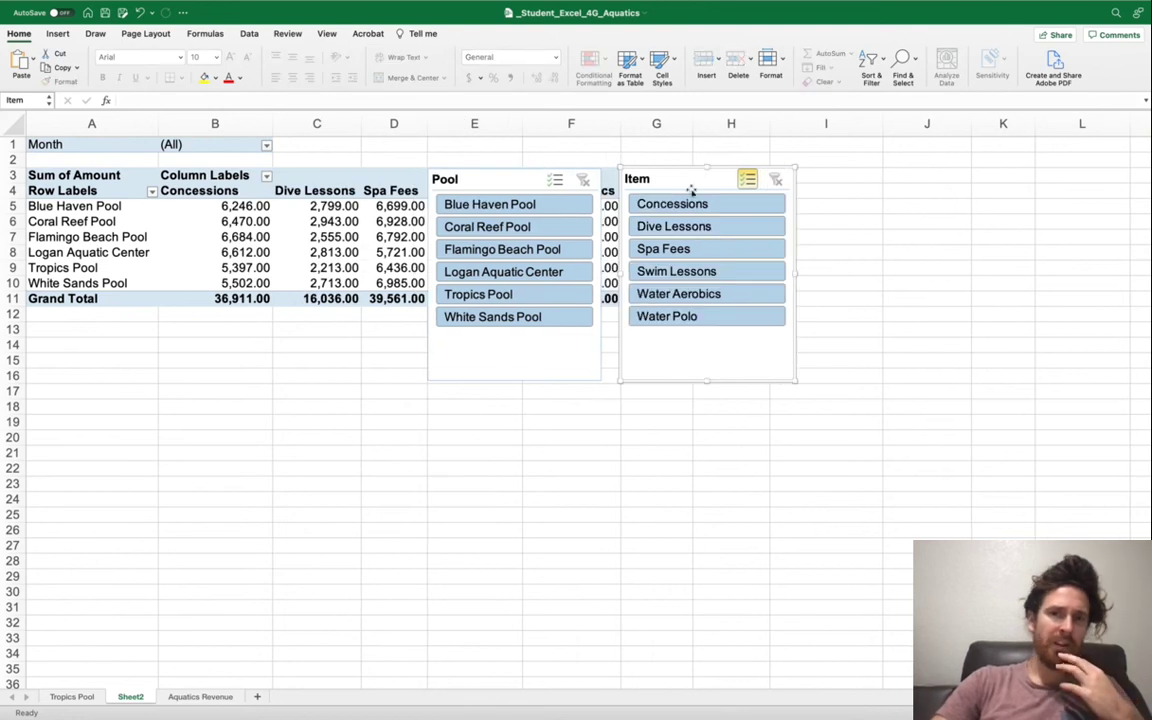
Remove the Pool and Item slicers from Sheet2, leaving only the PivotTable
{"action": "left_click_drag", "start_coordinate": [708, 179], "coordinate": [705, 225]}
{"action": "left_click", "coordinate": [747, 228]}
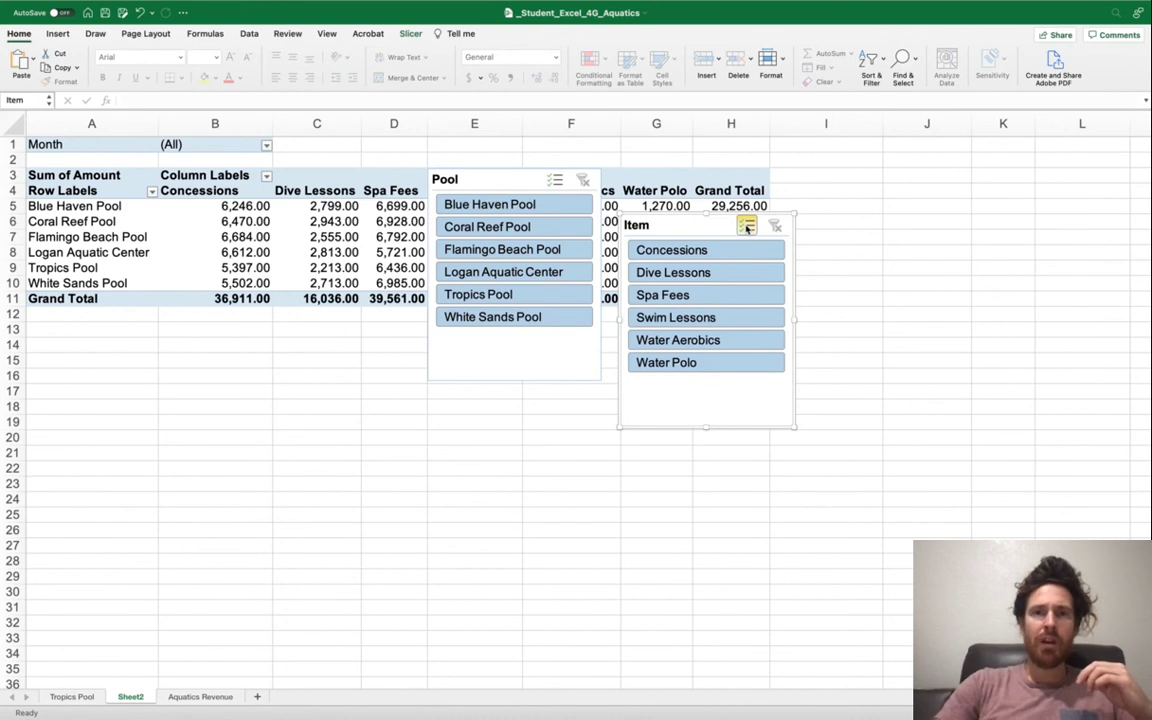
{"action": "left_click", "coordinate": [504, 182]}
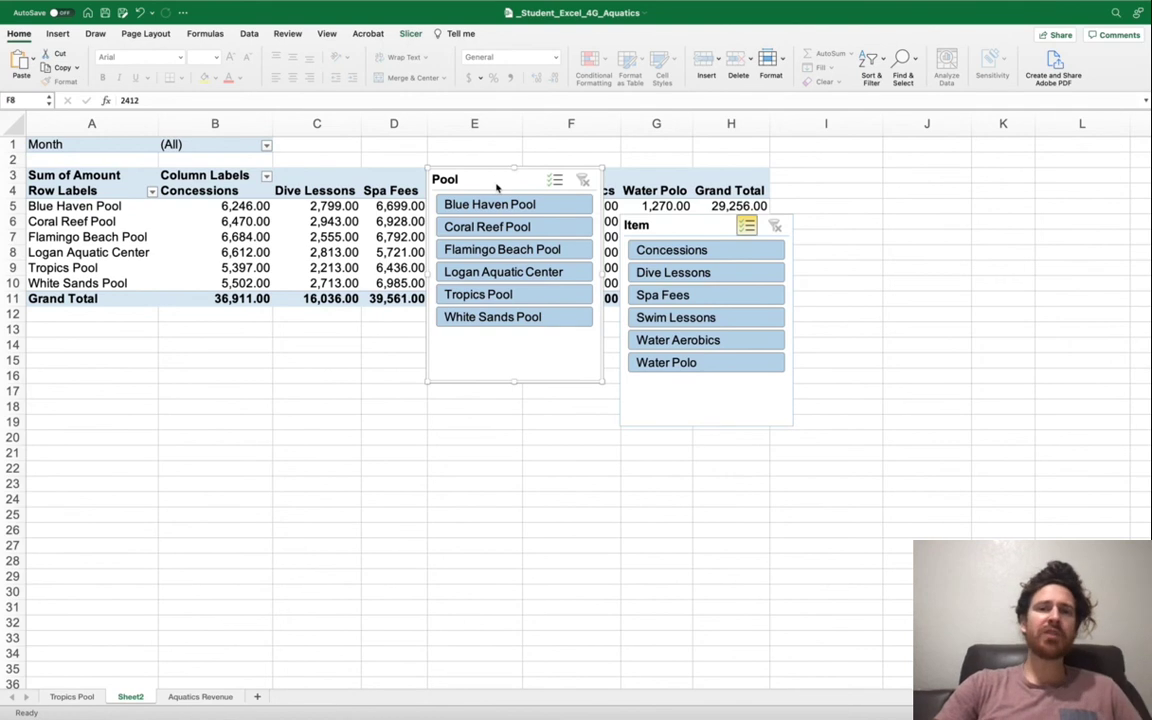
{"action": "key", "text": "Delete"}
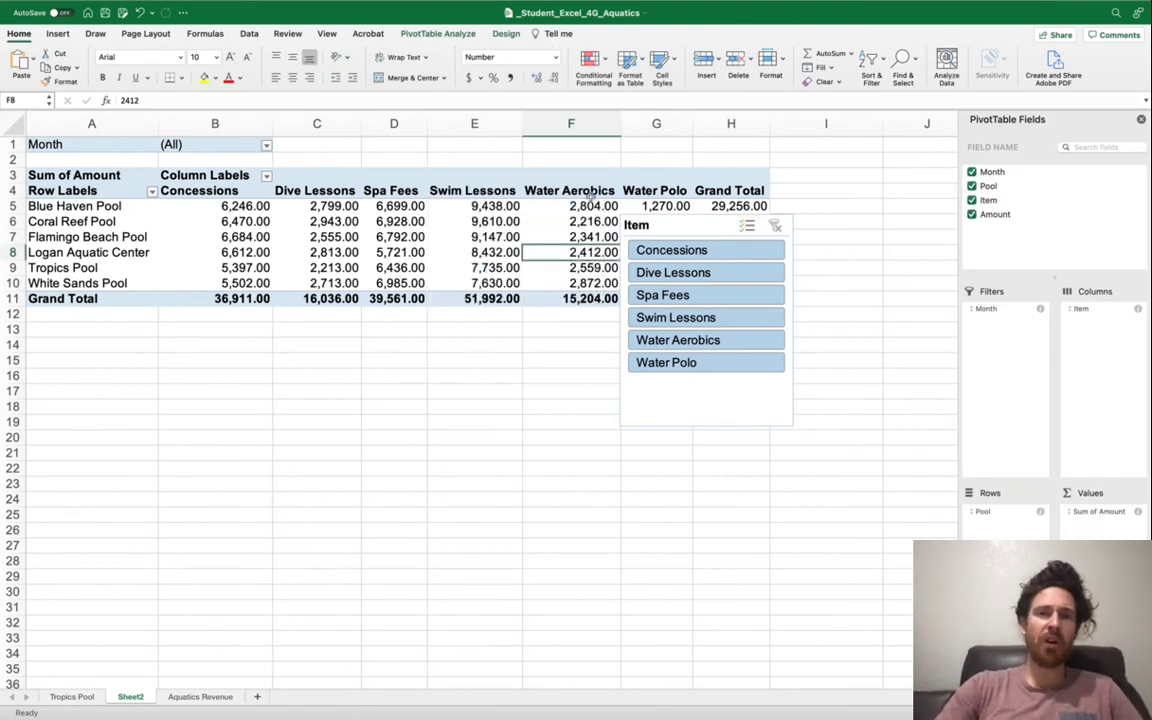
{"action": "left_click", "coordinate": [693, 226]}
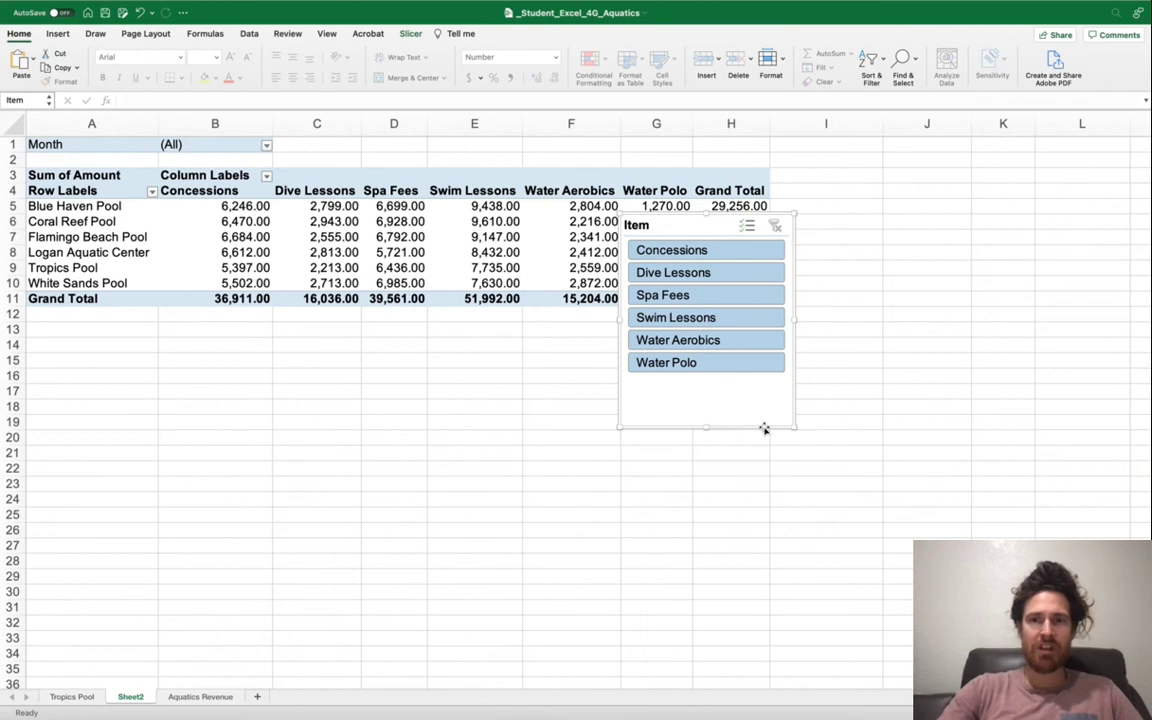
{"action": "key", "text": "Delete"}
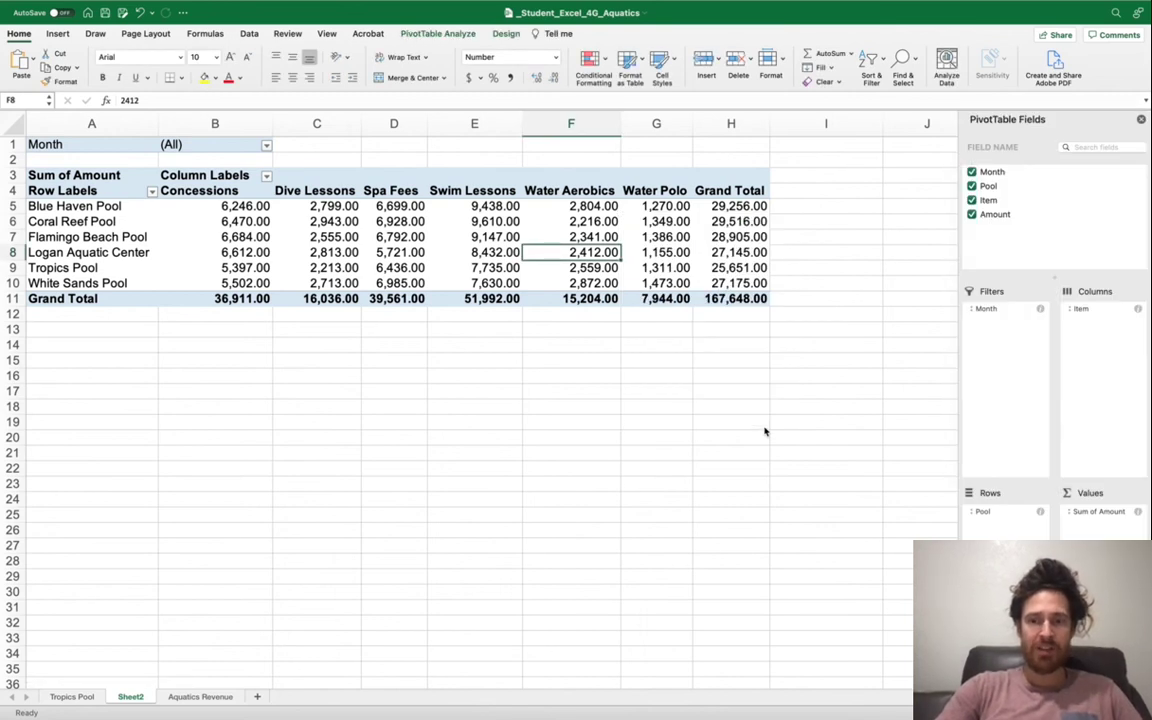
Switch to the Word instructions, bold "Rename the sheet 2Q Revenue" in item 5, and review the following items
{"action": "key", "text": "ctrl+Left"}
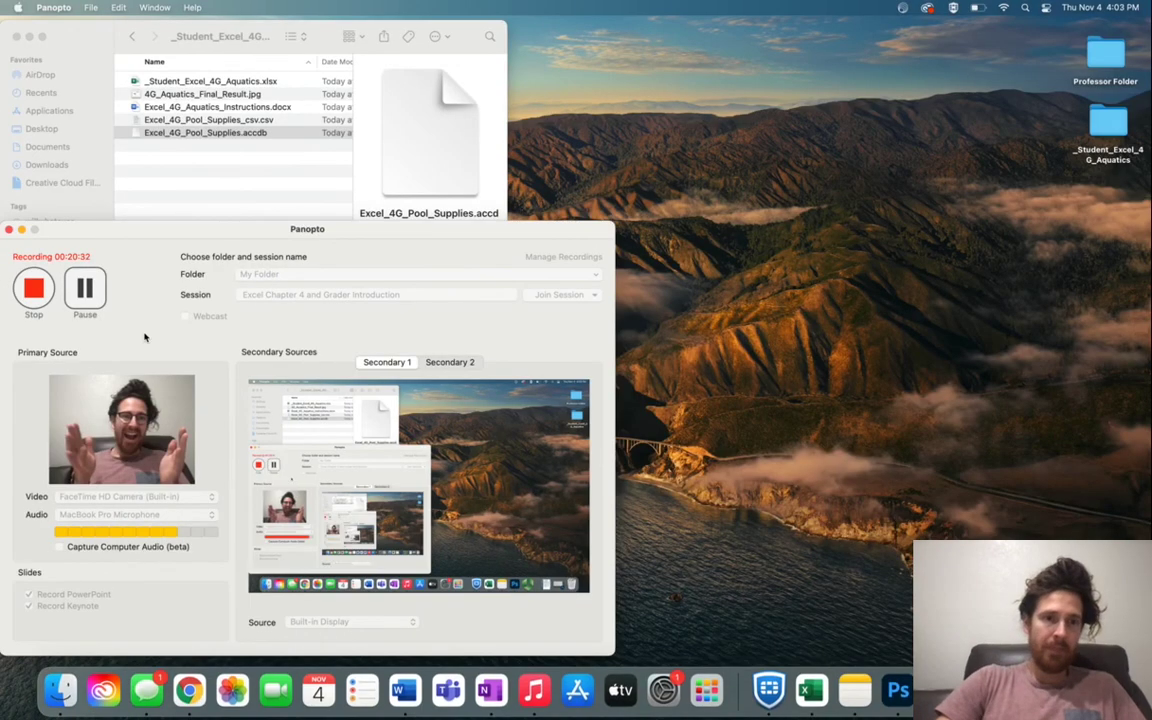
{"action": "key", "text": "ctrl+Right"}
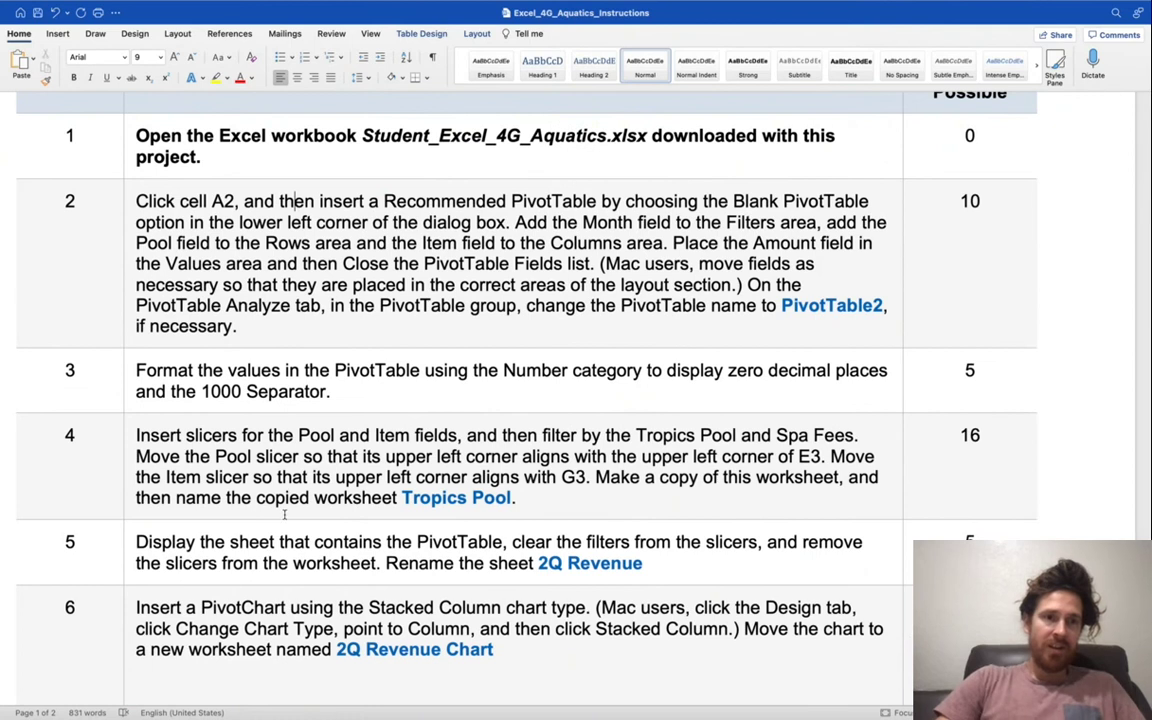
{"action": "left_click_drag", "start_coordinate": [386, 563], "coordinate": [654, 558]}
{"action": "key", "text": "super+b"}
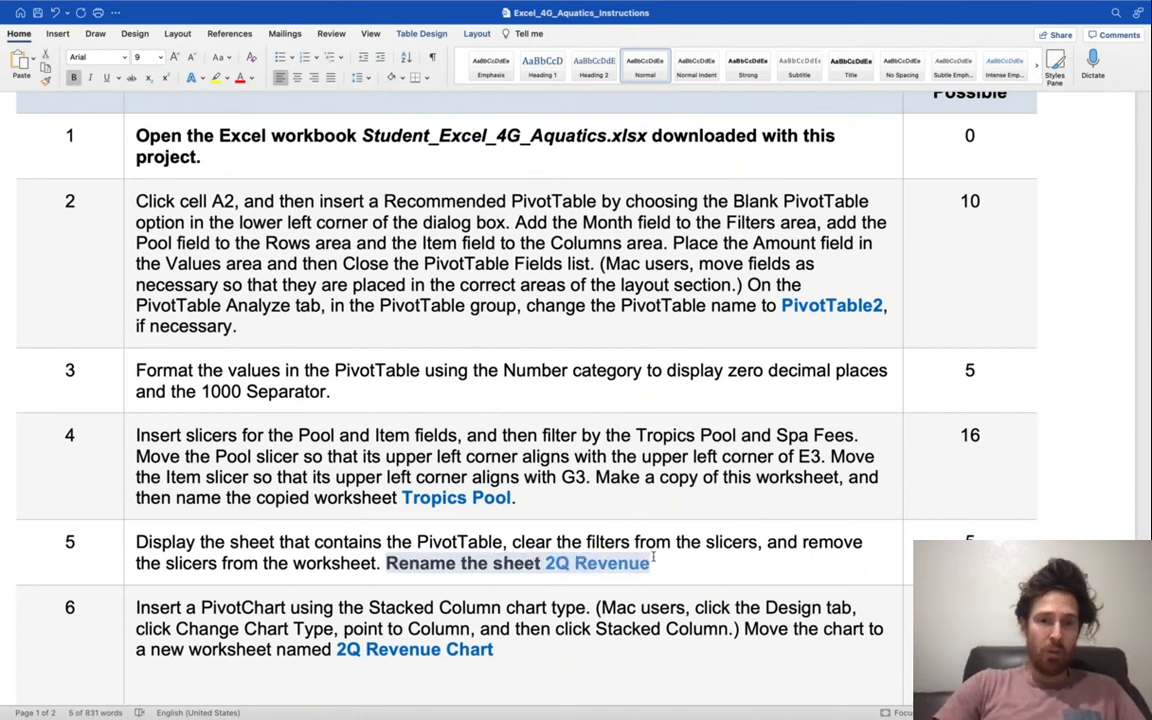
{"action": "scroll", "coordinate": [654, 561], "scroll_direction": "down", "scroll_amount": 10}
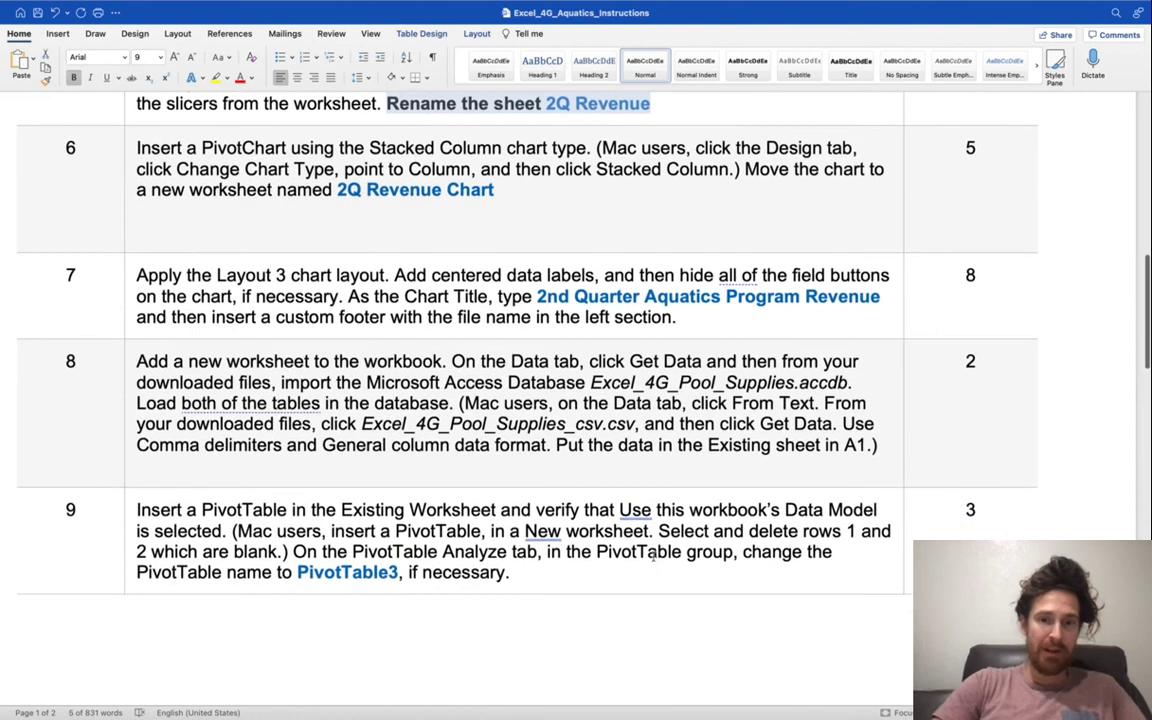
Switch back to the Excel workbook and rename Sheet2 as 2Q Revenue
{"action": "key", "text": "ctrl+Left"}
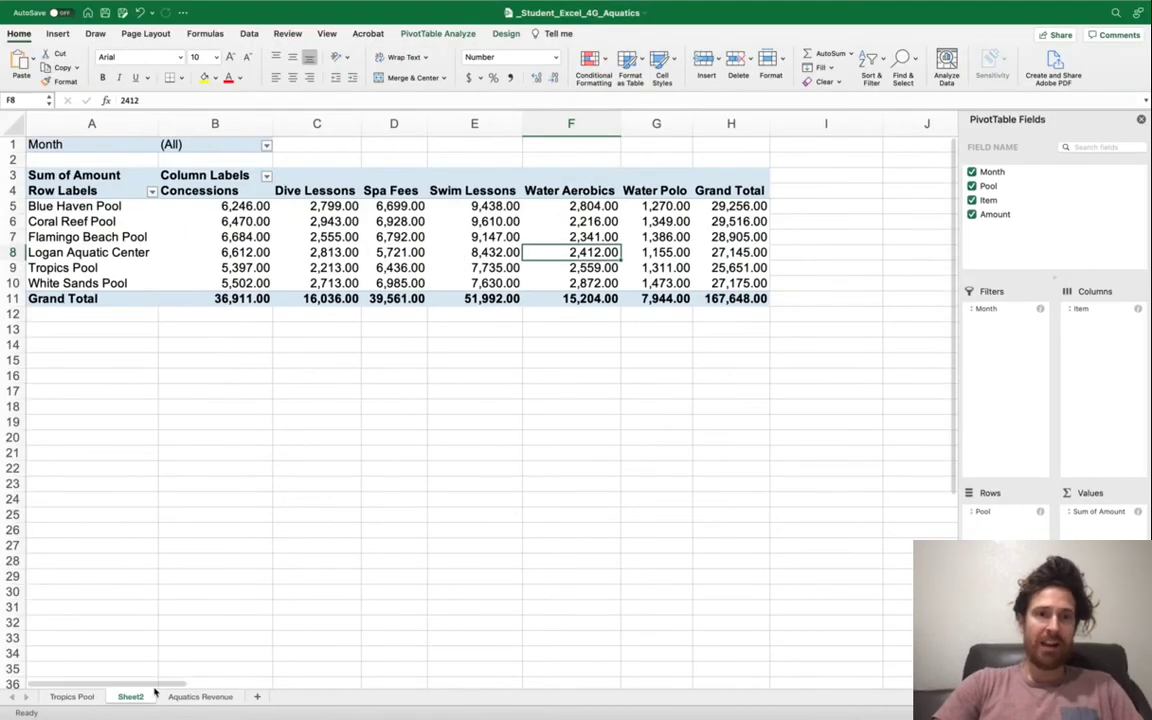
{"action": "right_click", "coordinate": [141, 703]}
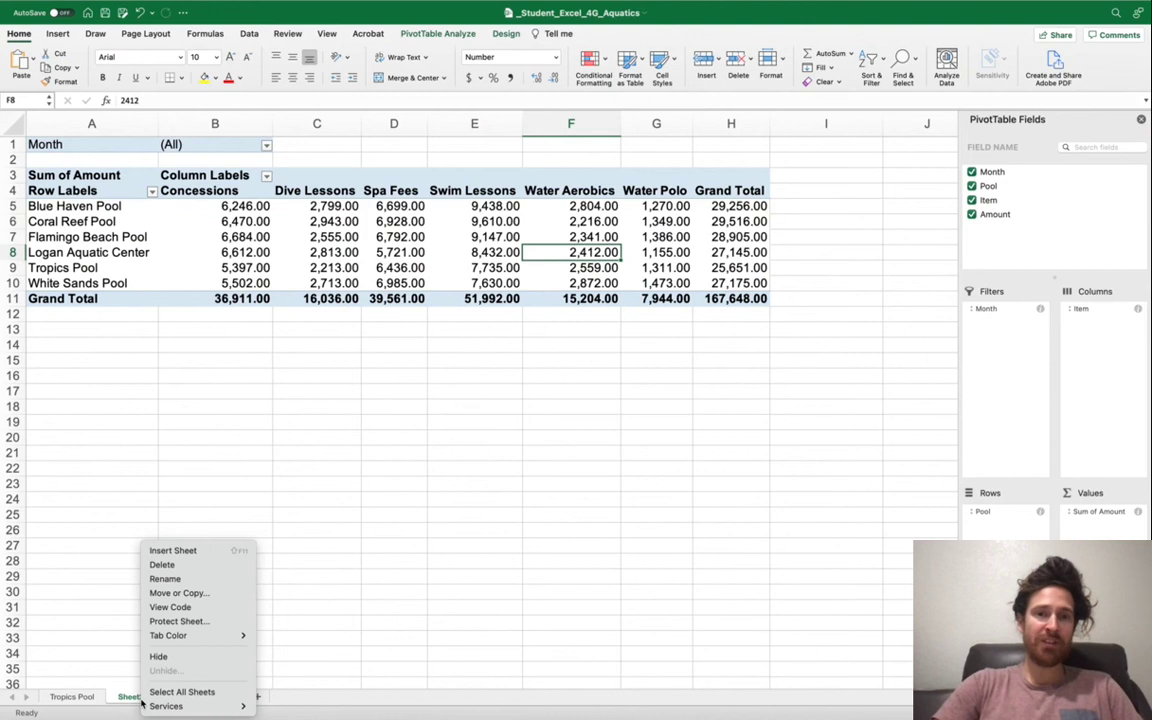
{"action": "left_click", "coordinate": [168, 579]}
{"action": "type", "text": "2"}
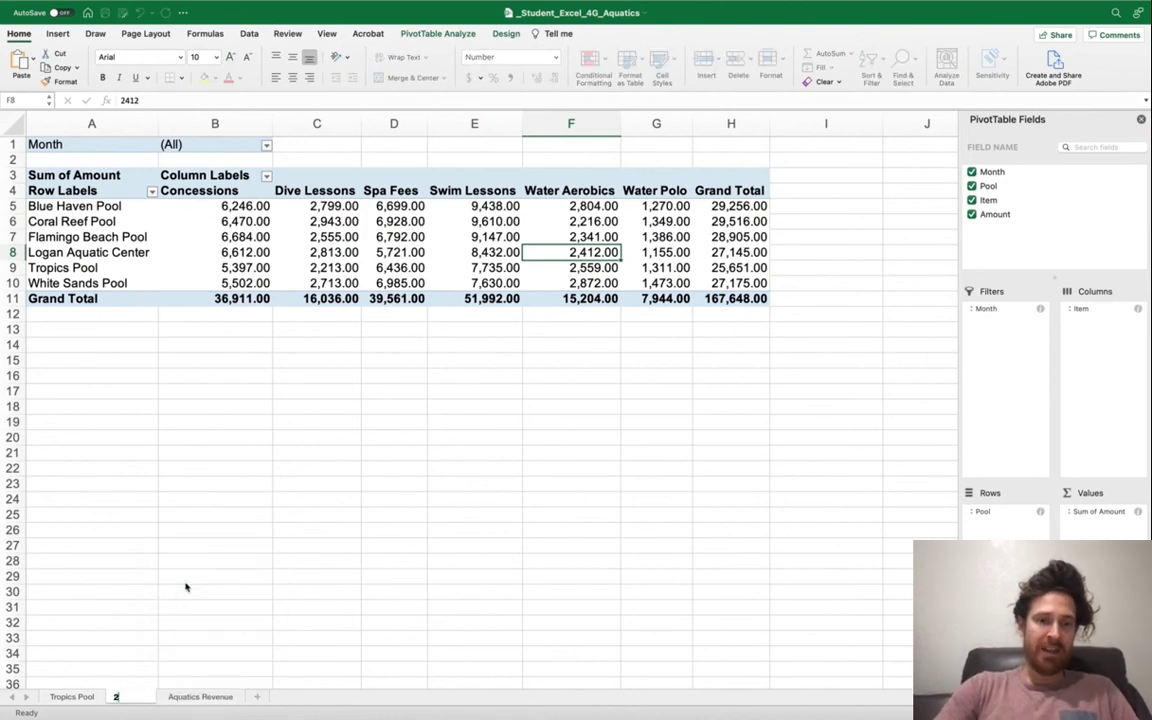
{"action": "type", "text": "Q"}
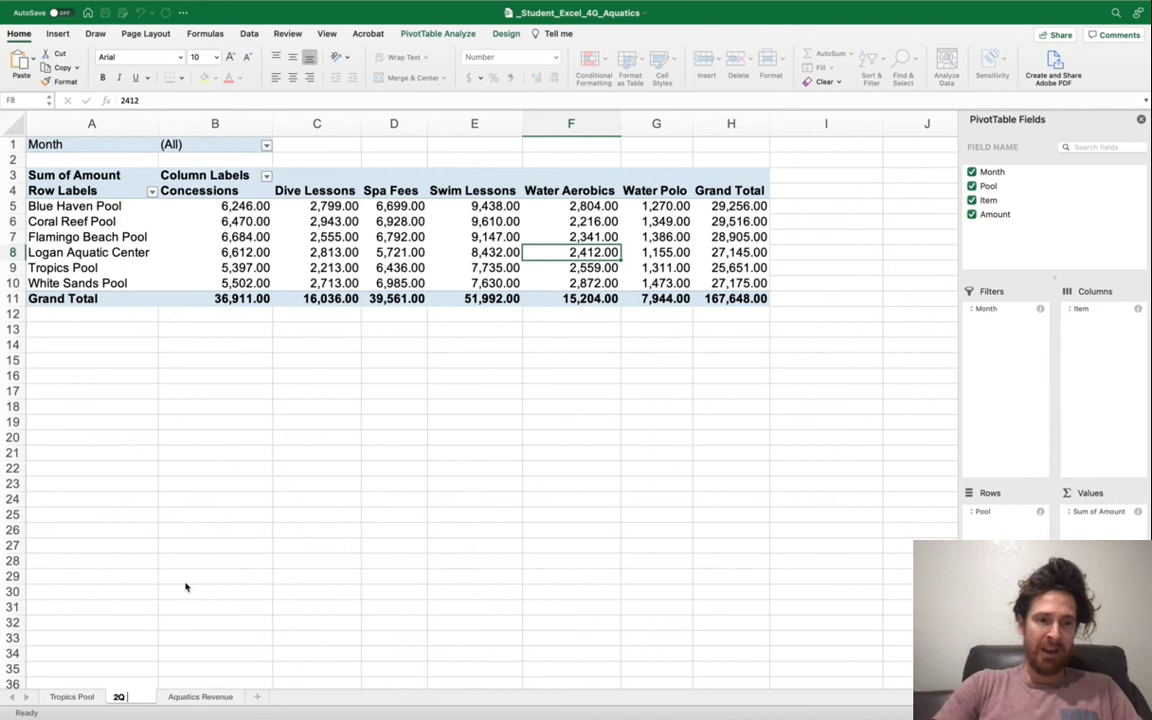
{"action": "type", "text": " Revenue"}
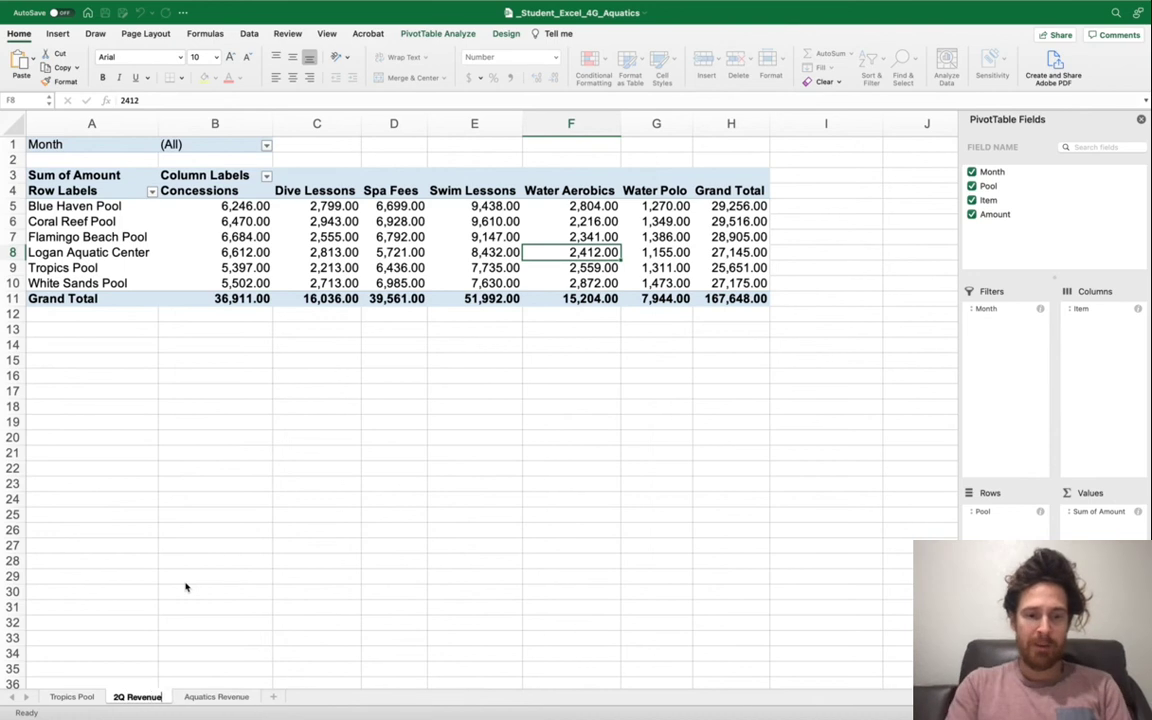
{"action": "key", "text": "Return"}
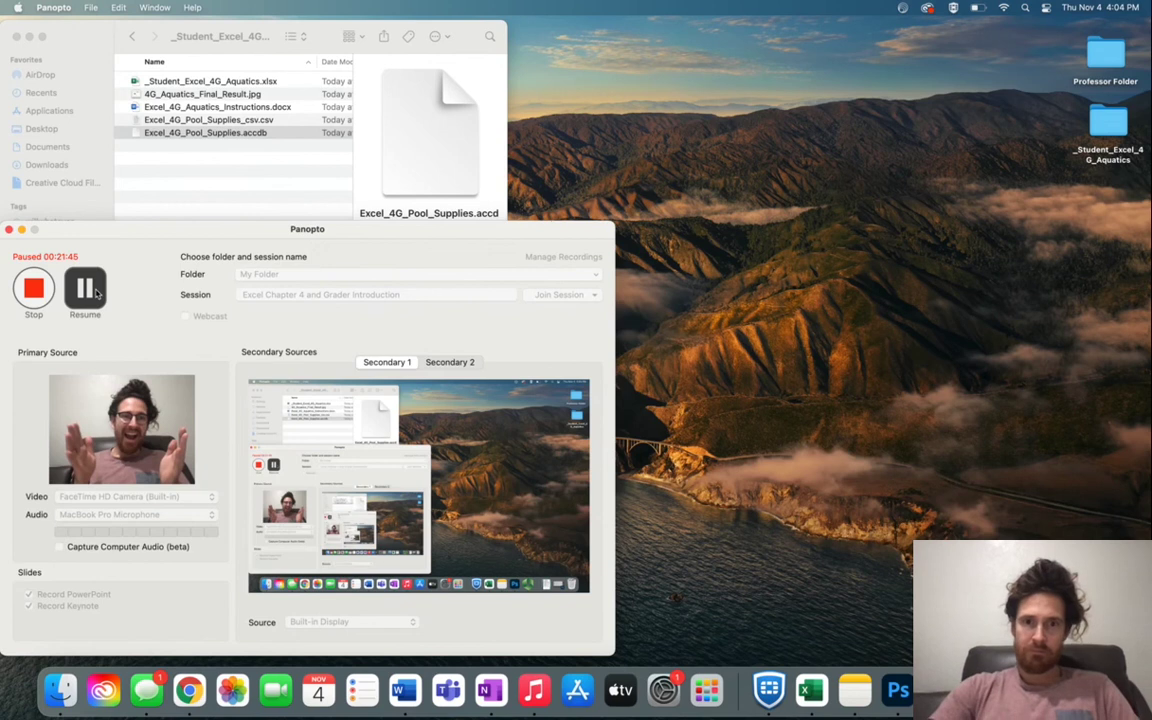
{"action": "left_click", "coordinate": [85, 289]}
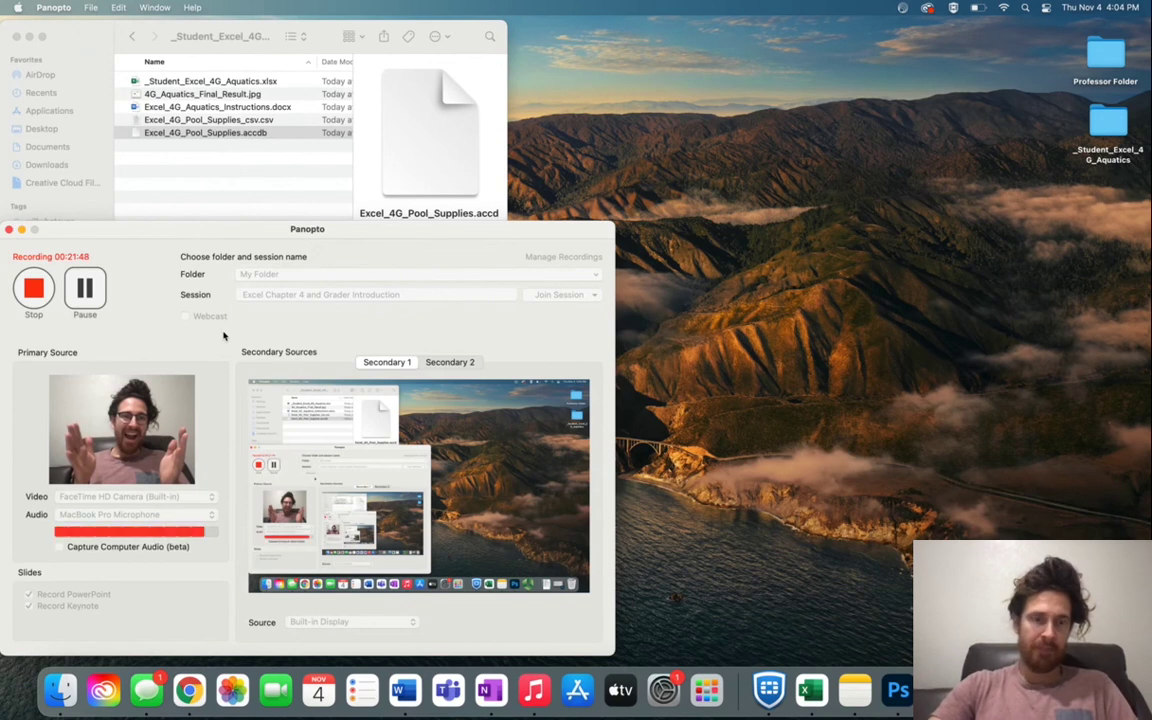
{"action": "key", "text": "ctrl+Right"}
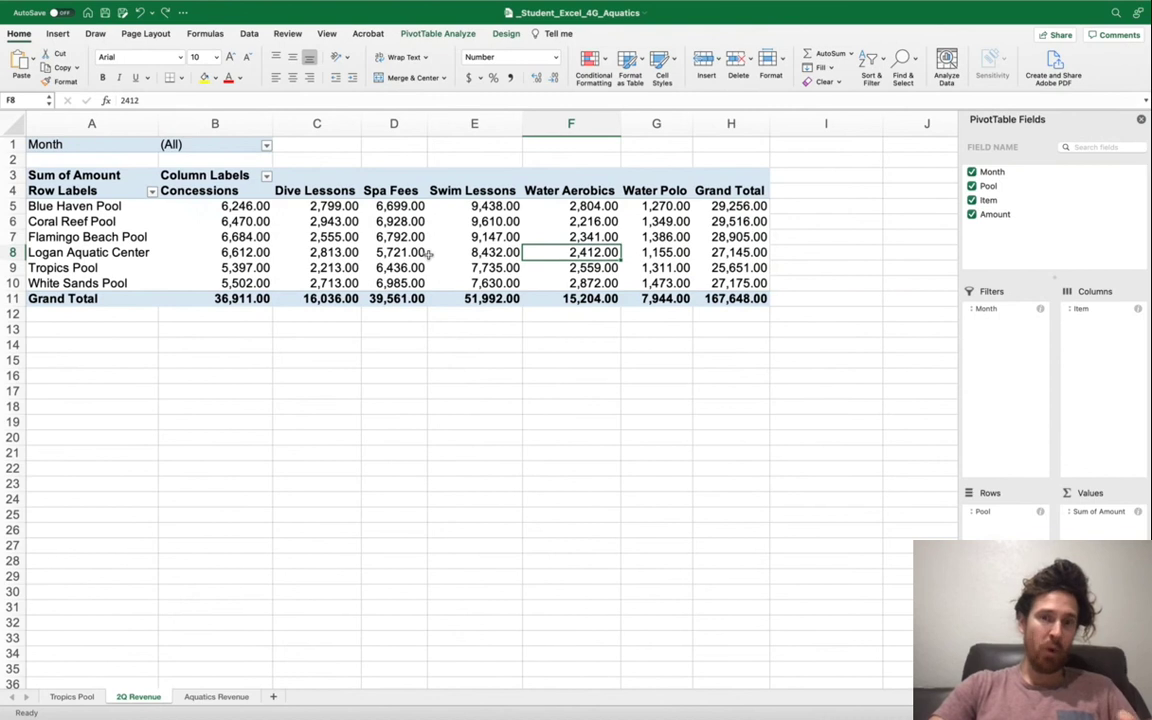
Insert a PivotChart based on the PivotTable on the 2Q Revenue sheet
{"action": "left_click", "coordinate": [495, 252]}
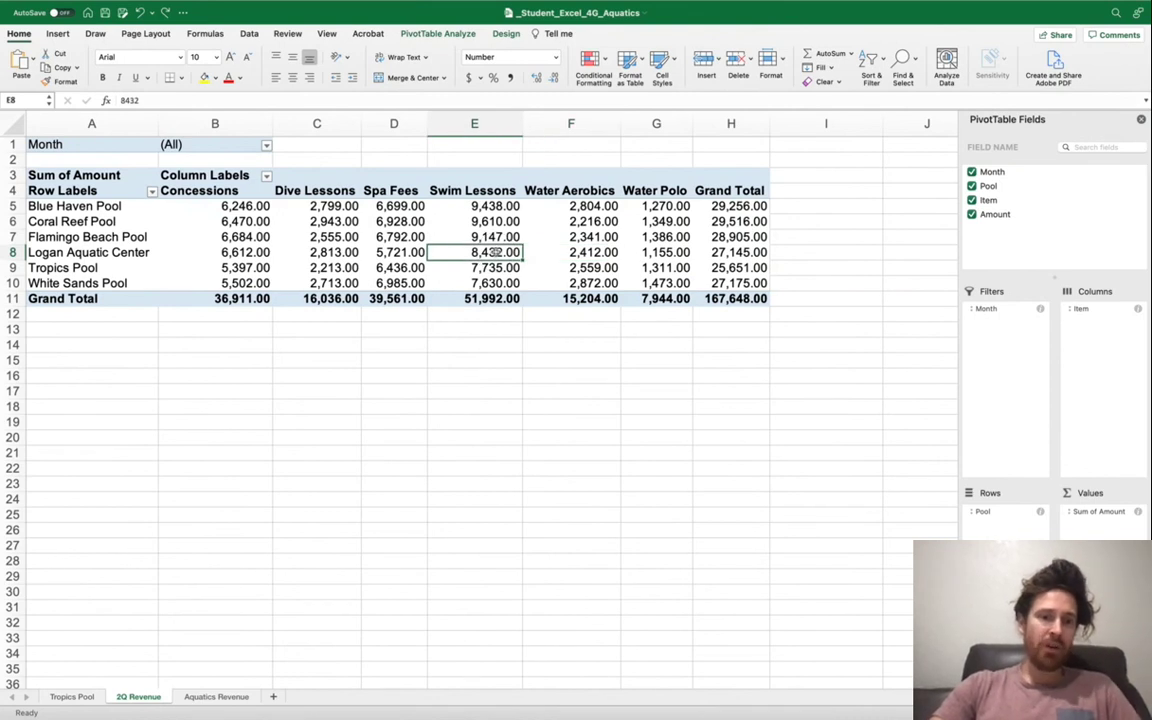
{"action": "left_click", "coordinate": [70, 38]}
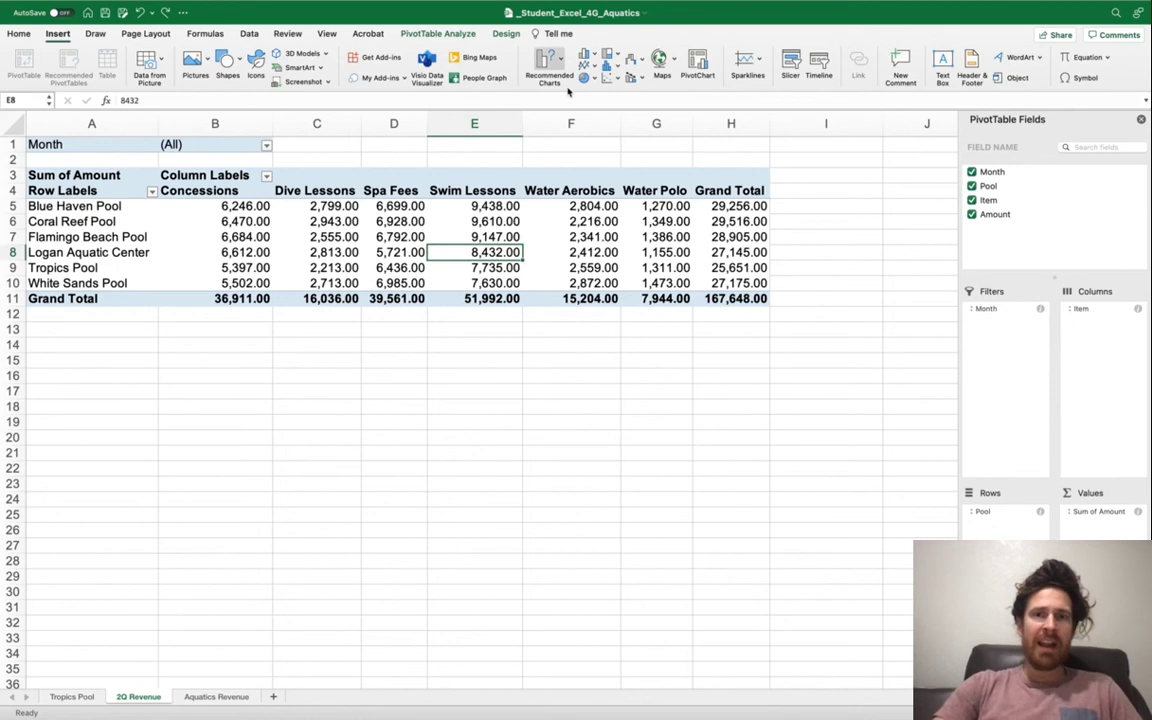
{"action": "left_click", "coordinate": [700, 66]}
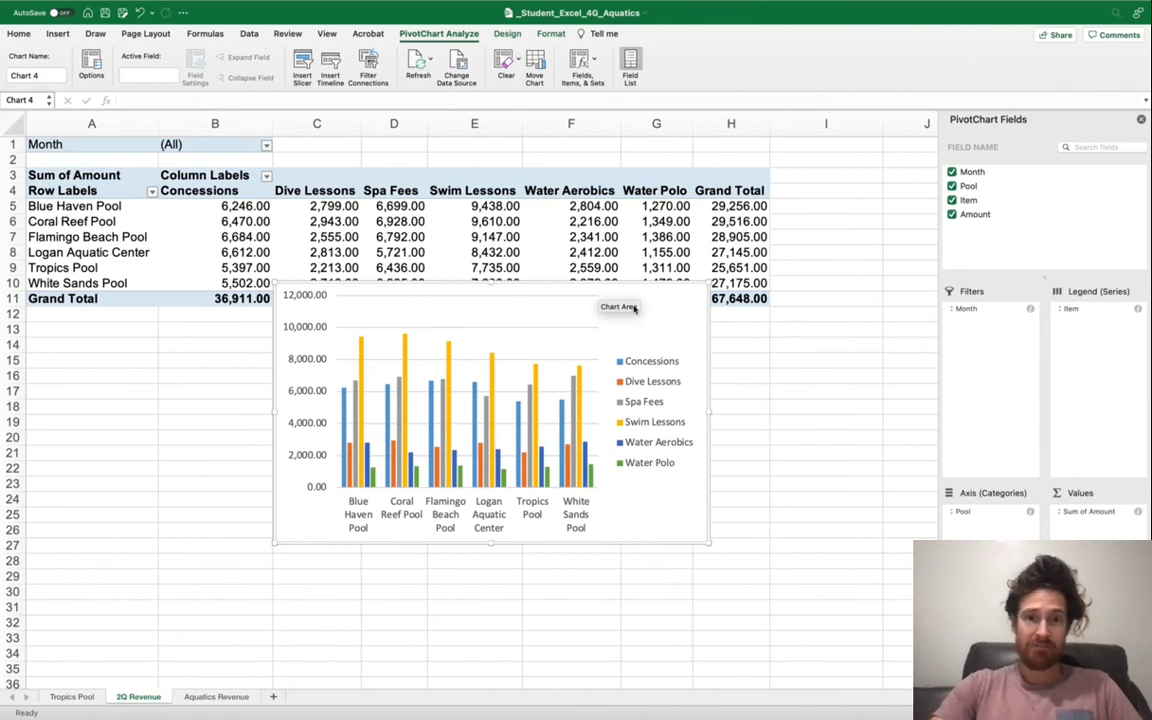
Change the PivotChart on the 2Q Revenue sheet to the 2-D Stacked Column chart type
{"action": "right_click", "coordinate": [662, 321]}
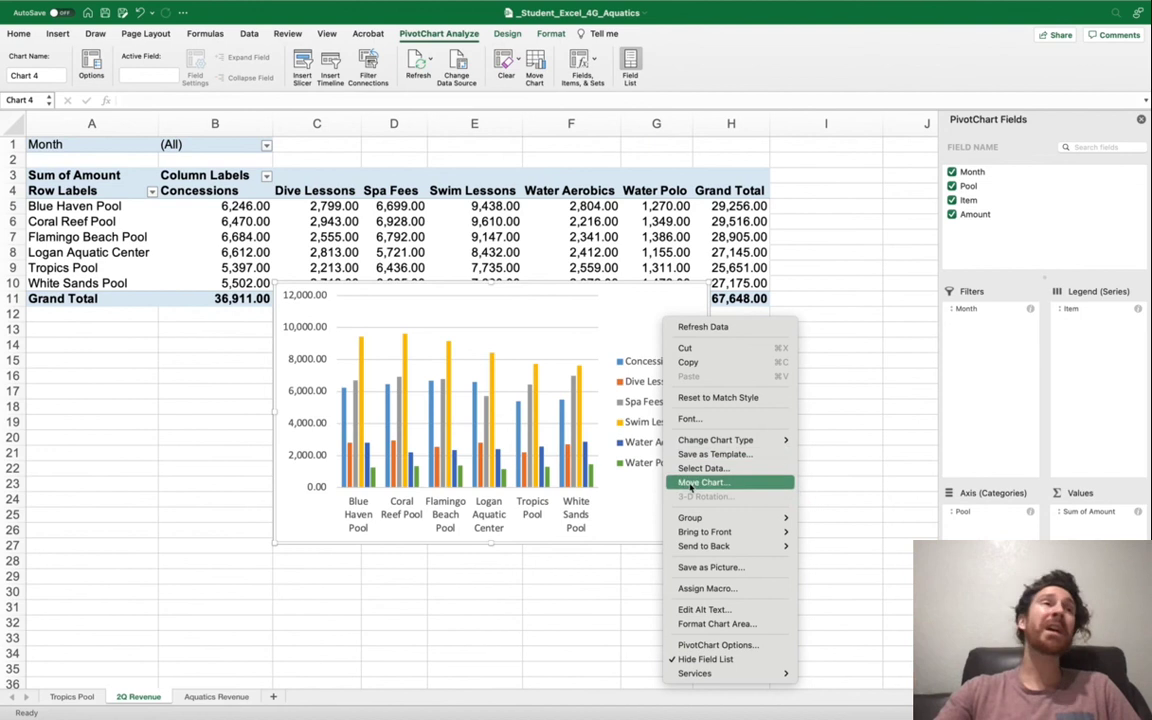
{"action": "mouse_move", "coordinate": [702, 446]}
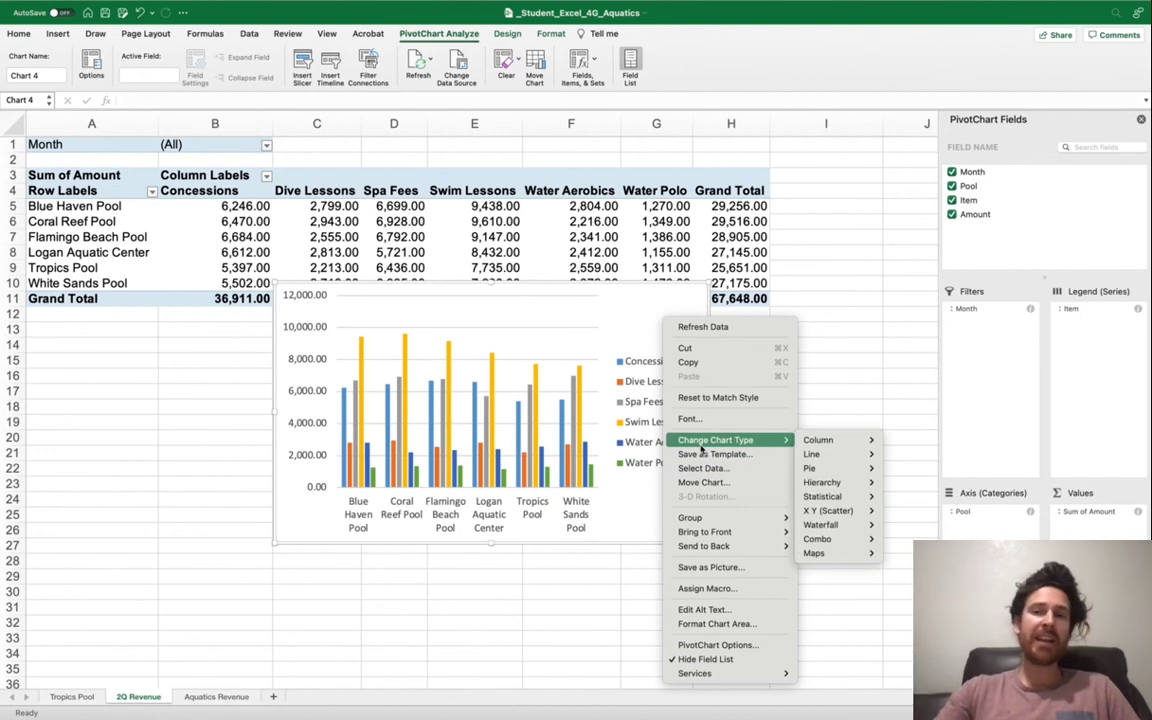
{"action": "mouse_move", "coordinate": [818, 440]}
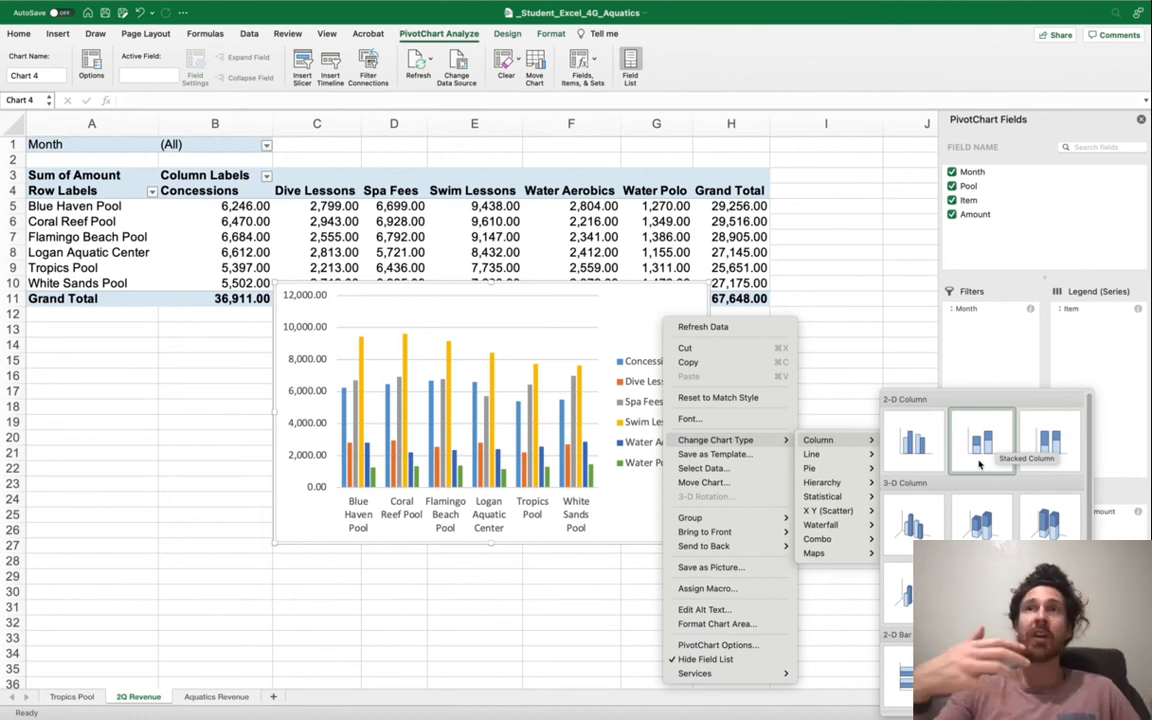
{"action": "key", "text": "Escape"}
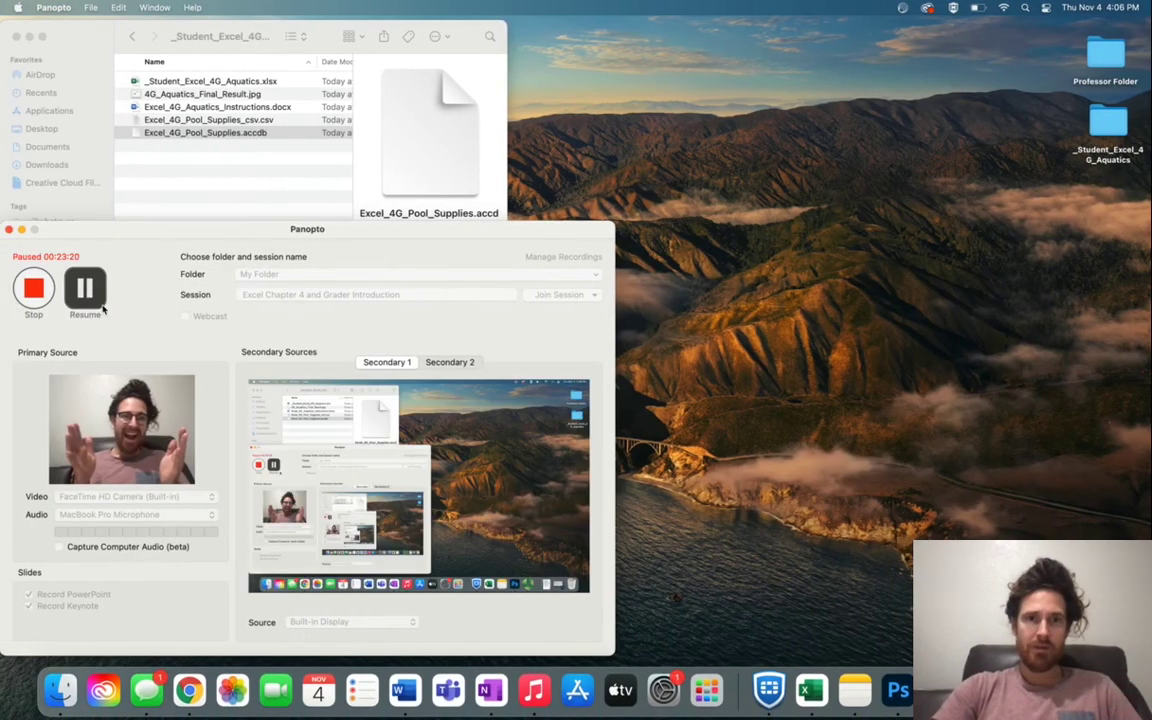
{"action": "left_click", "coordinate": [88, 292]}
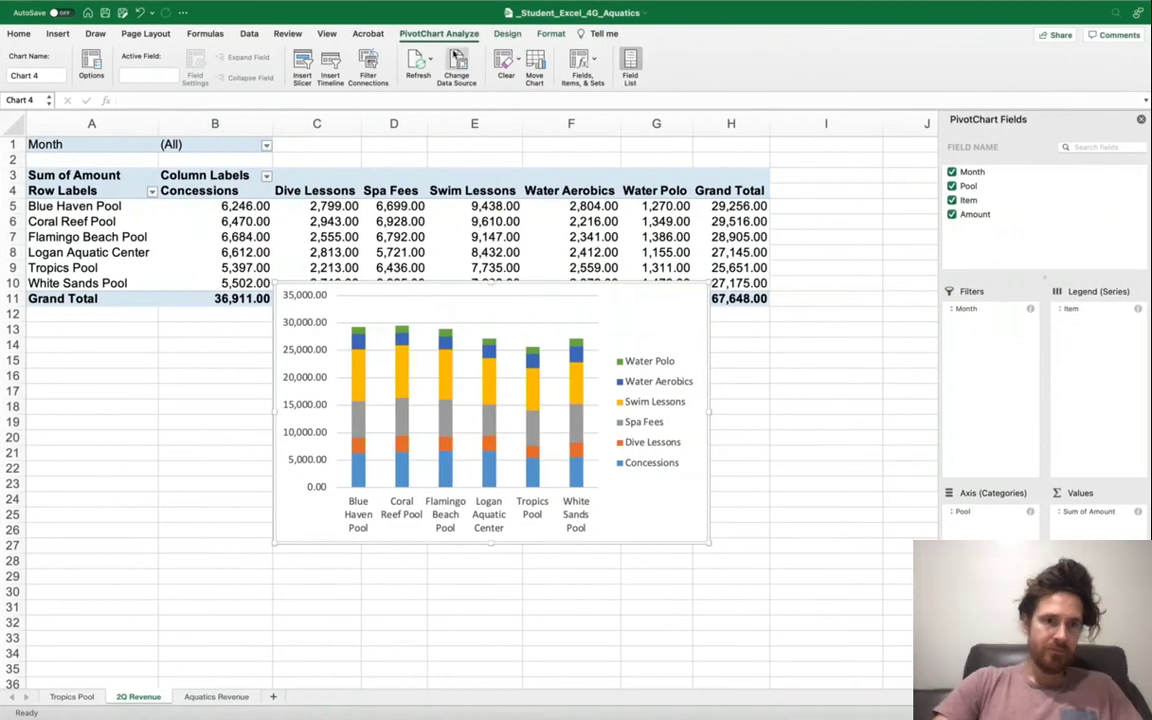
Move the PivotChart to a new sheet named 2Q Revenue Chart
{"action": "left_click", "coordinate": [507, 35]}
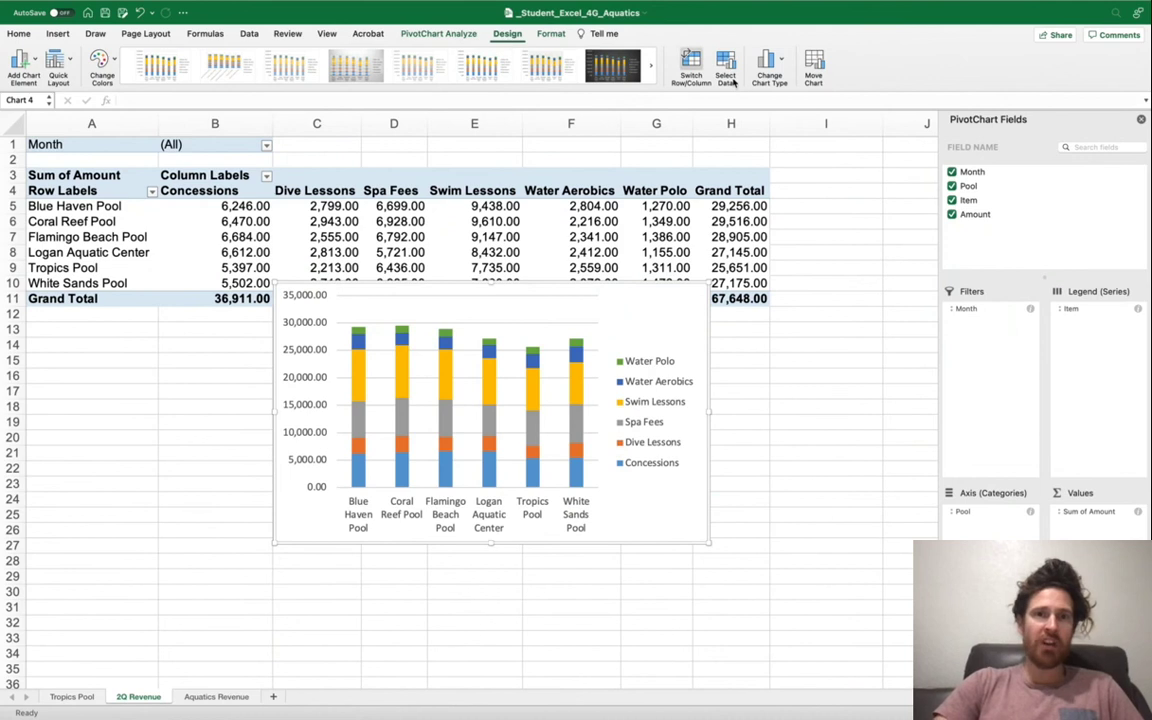
{"action": "left_click", "coordinate": [820, 66]}
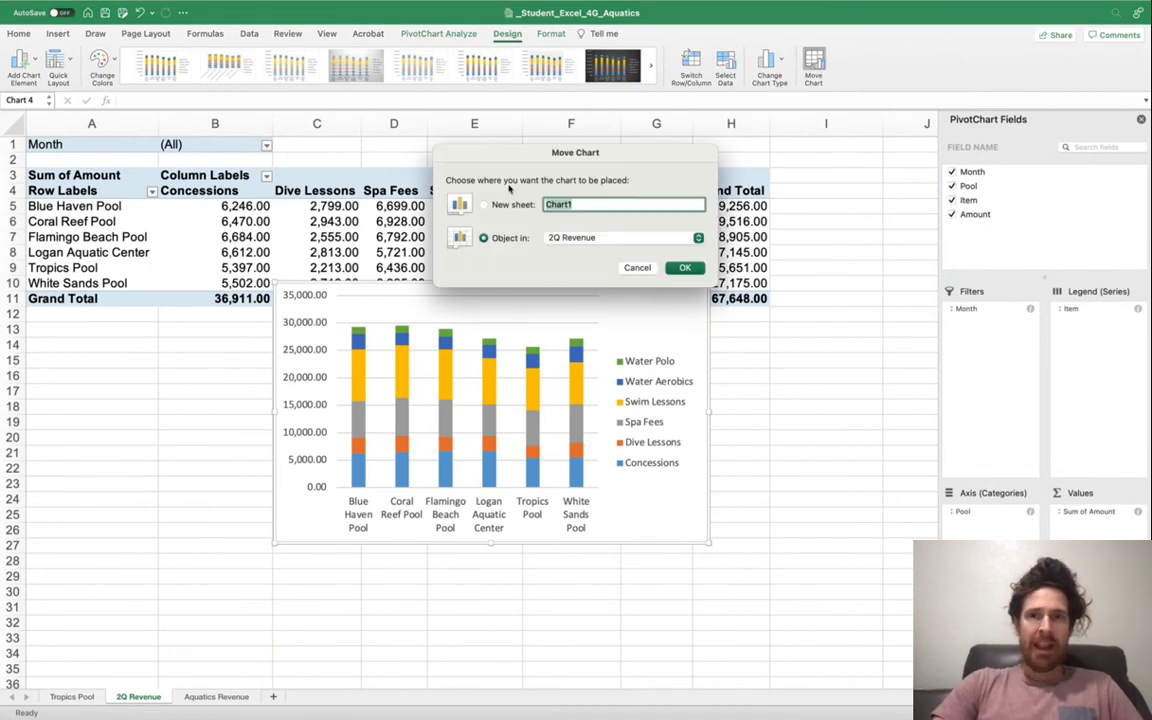
{"action": "left_click", "coordinate": [485, 205]}
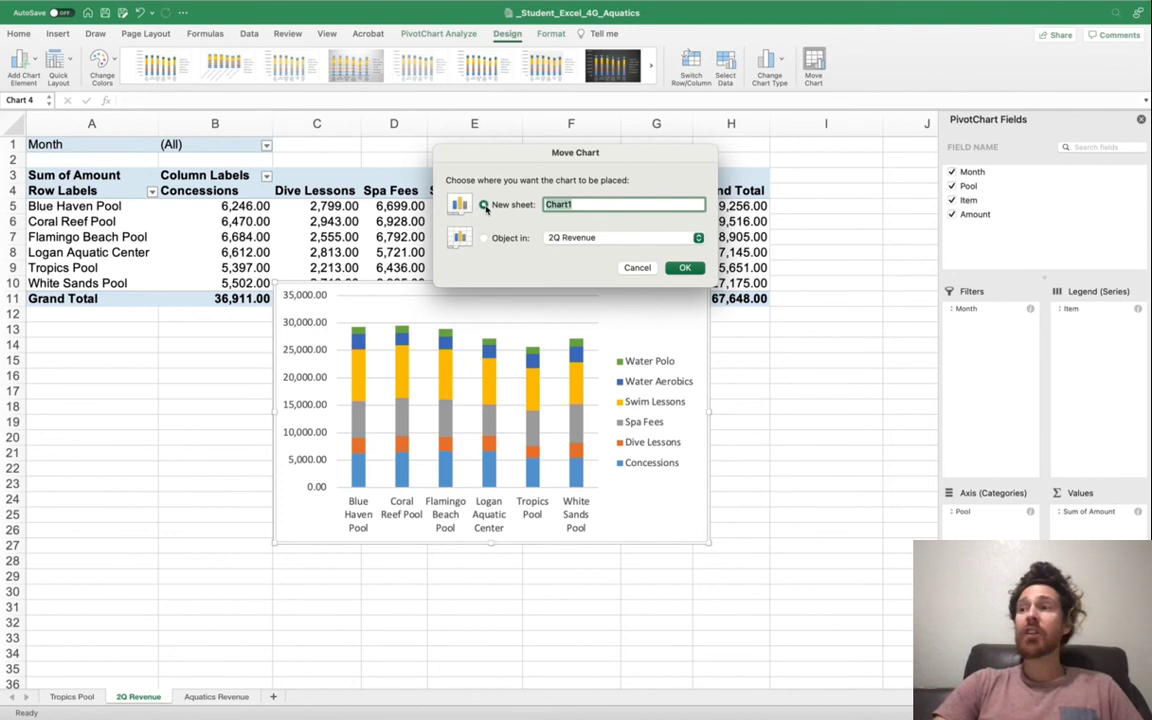
{"action": "type", "text": "2Q Re"}
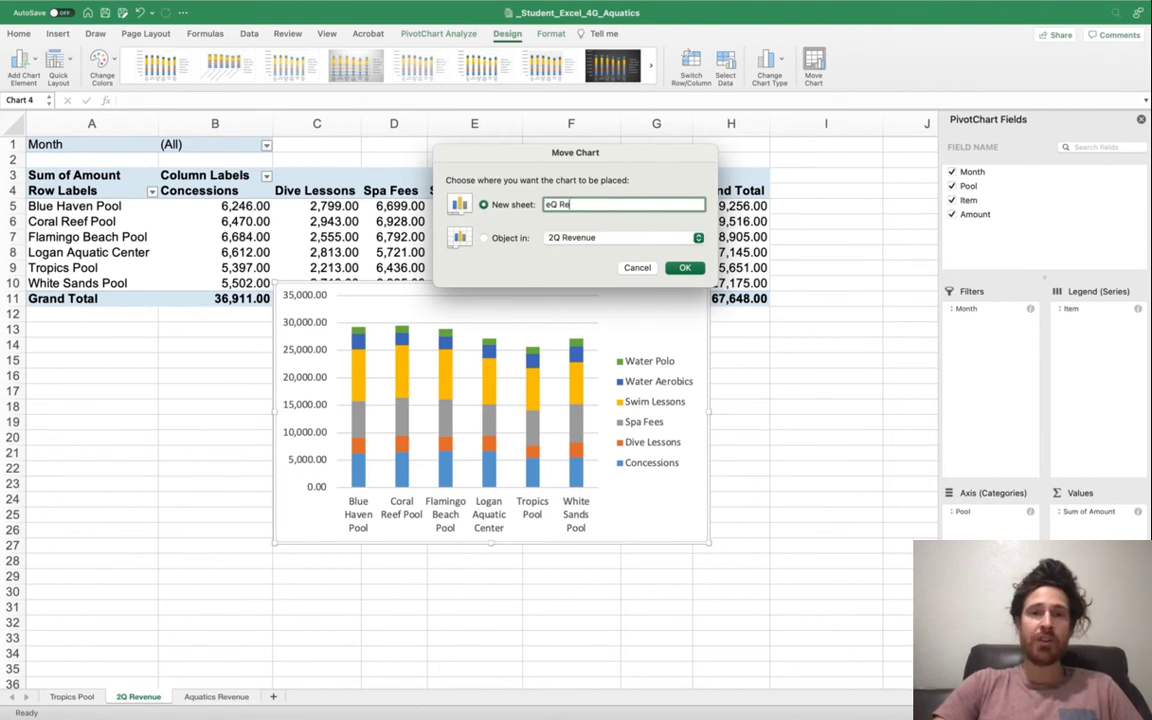
{"action": "type", "text": "venue Chart"}
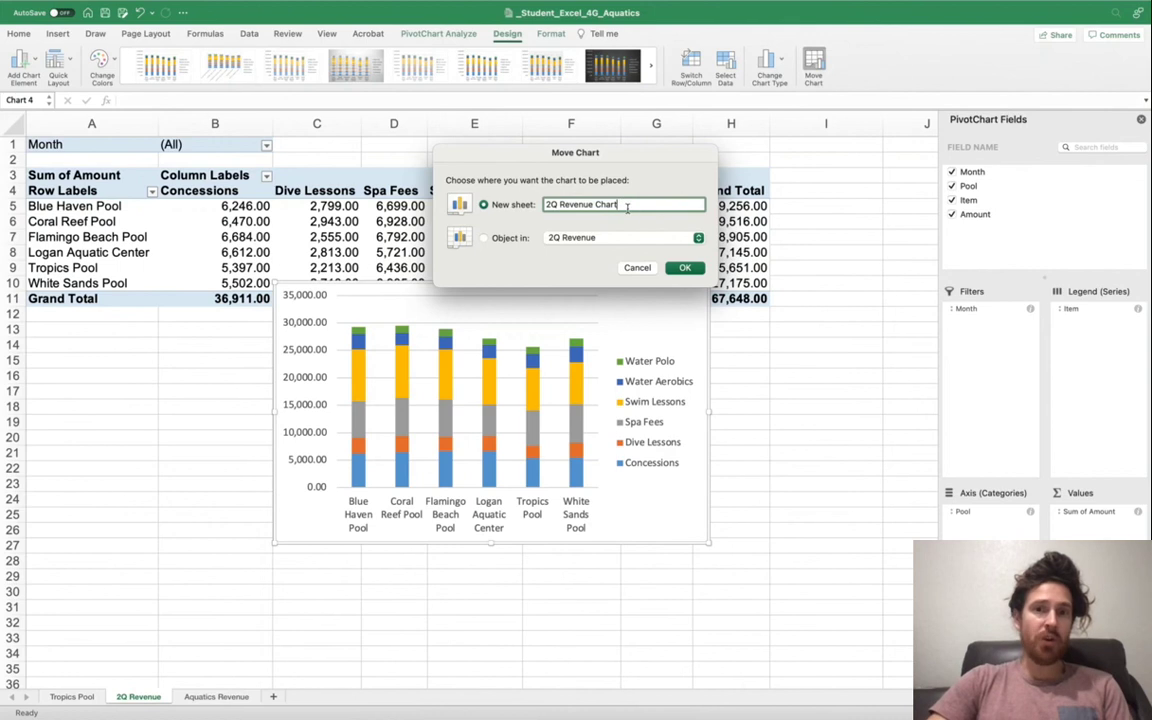
{"action": "left_click", "coordinate": [678, 269]}
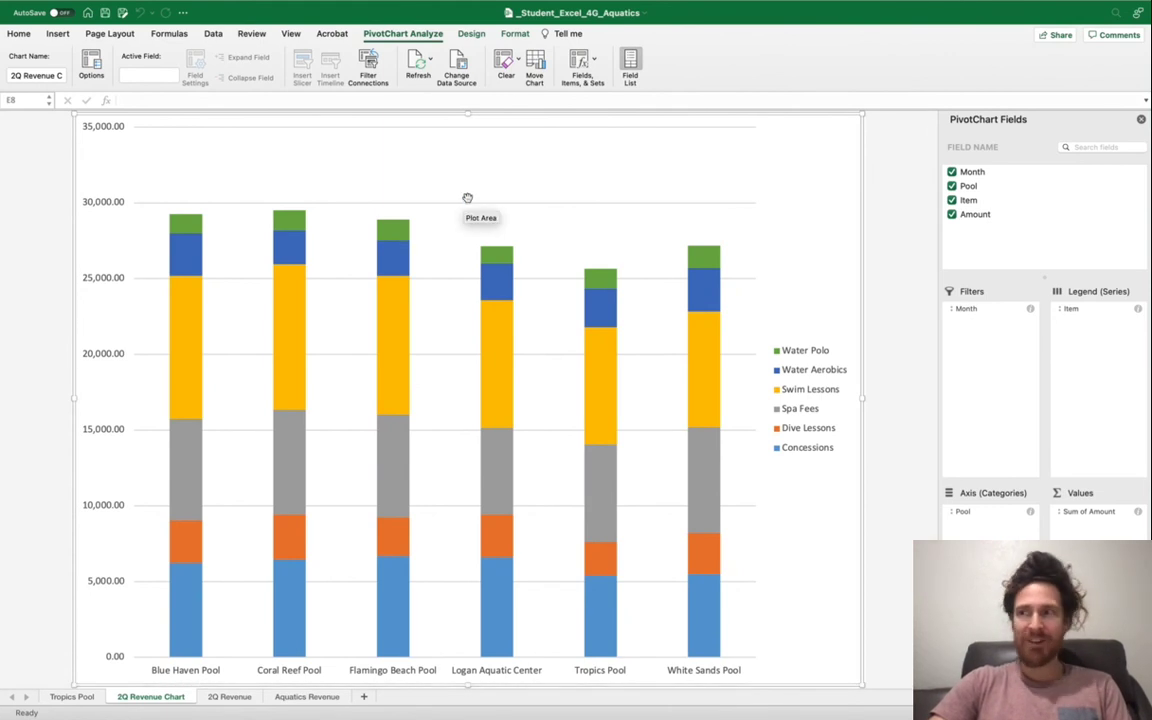
Look through the available chart styles and check item 7 of the Word instructions for the chart layout and data label requirements
{"action": "left_click", "coordinate": [472, 34]}
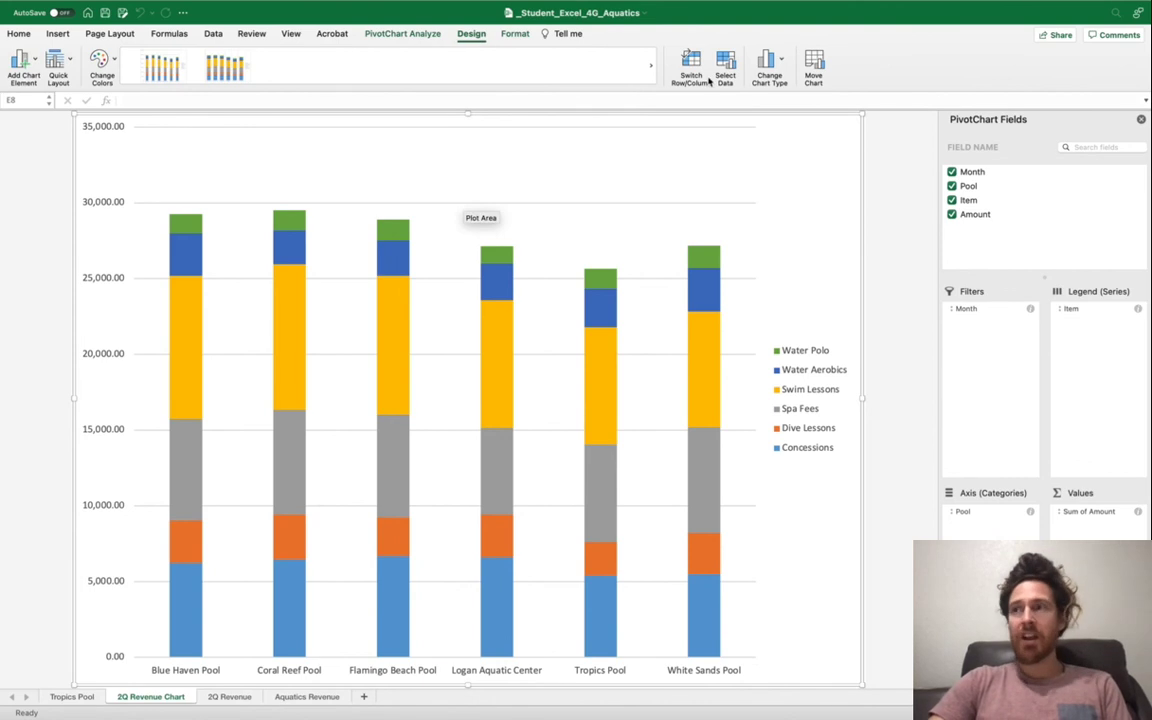
{"action": "left_click", "coordinate": [650, 74]}
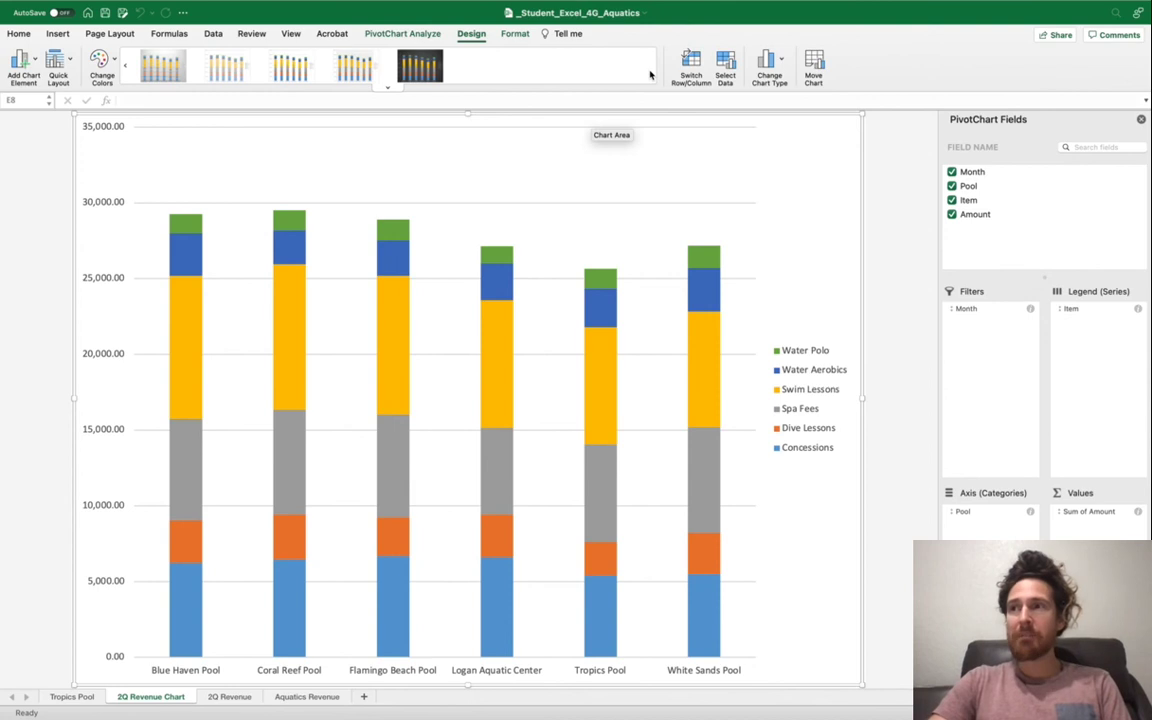
{"action": "key", "text": "ctrl+Right"}
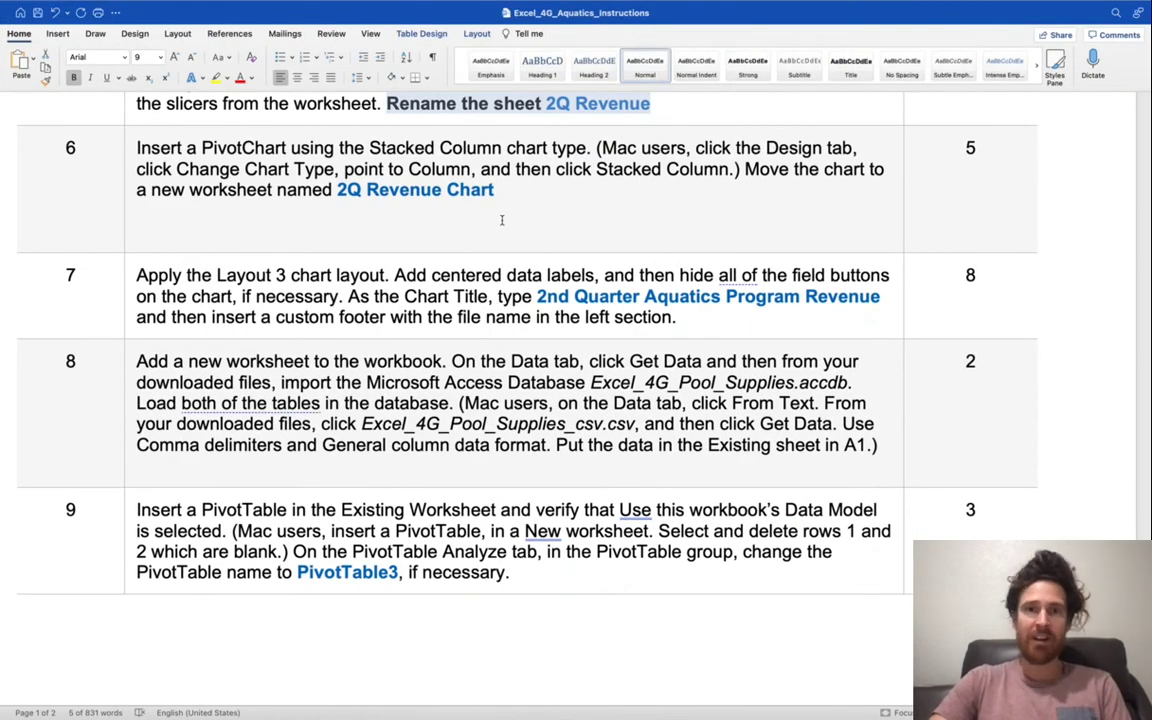
{"action": "key", "text": "ctrl+Left"}
{"action": "key", "text": "ctrl+Left"}
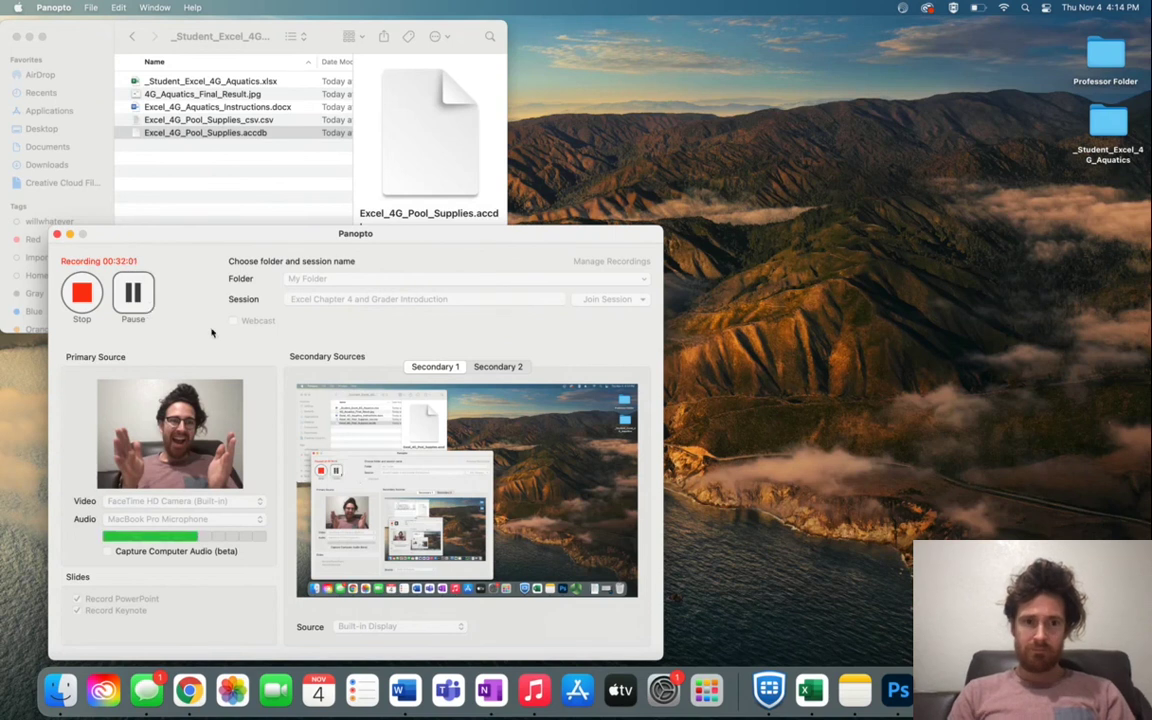
{"action": "key", "text": "ctrl+Right"}
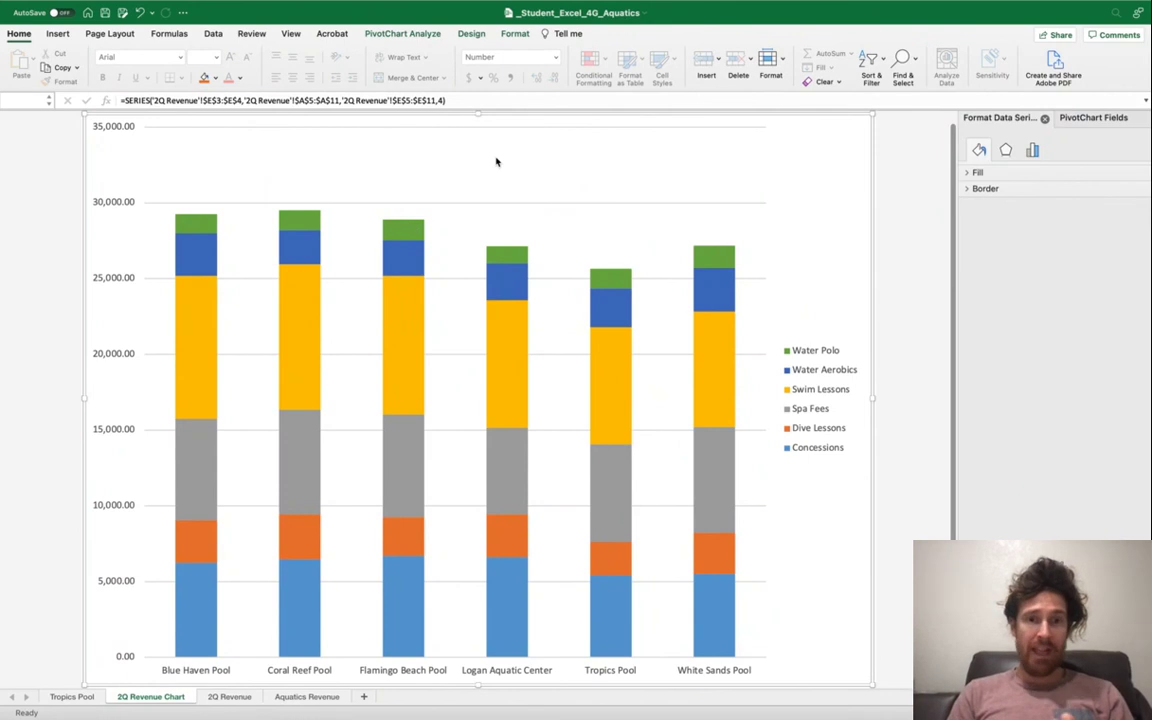
{"action": "key", "text": "ctrl+Right"}
{"action": "key", "text": "ctrl+Left"}
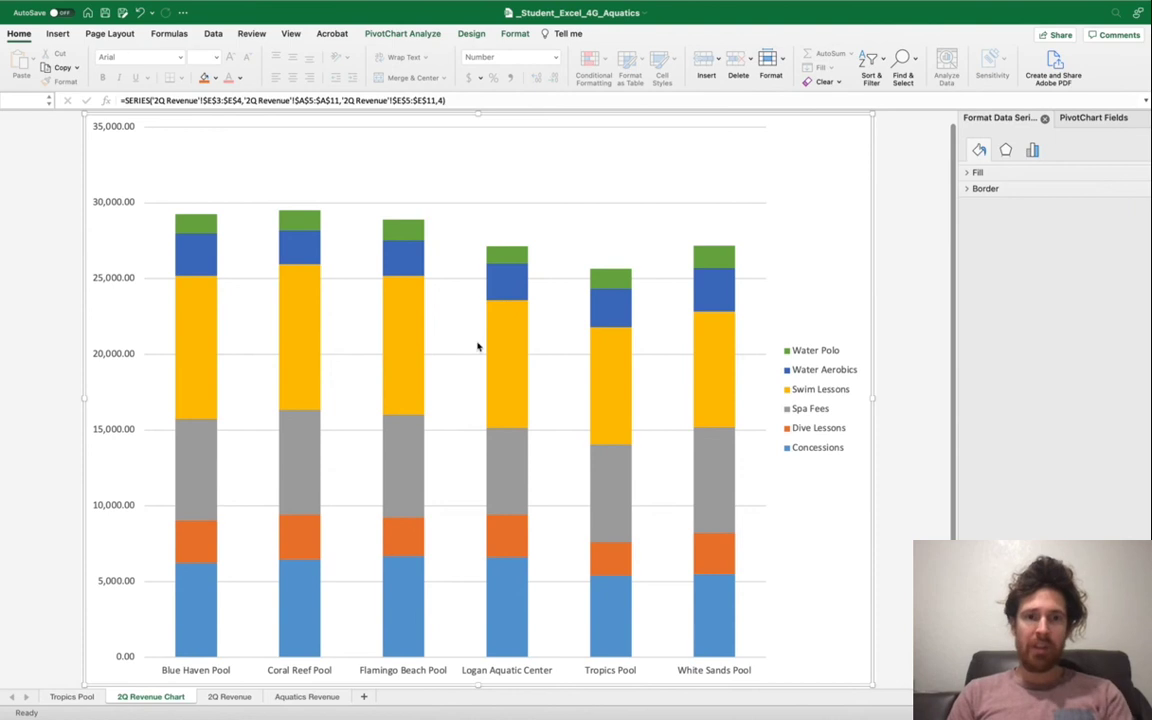
Find the Add Chart Element command by searching for "chart elements" and add centered data labels to the stacked column chart
{"action": "left_click", "coordinate": [410, 357]}
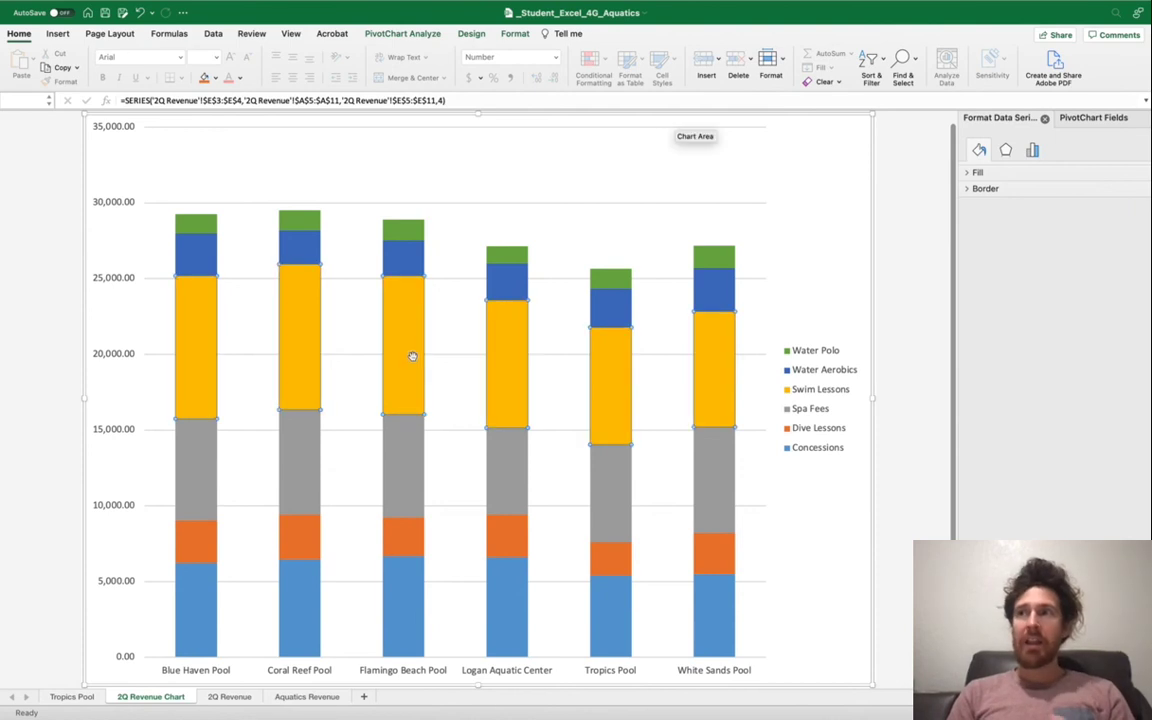
{"action": "left_click", "coordinate": [570, 36]}
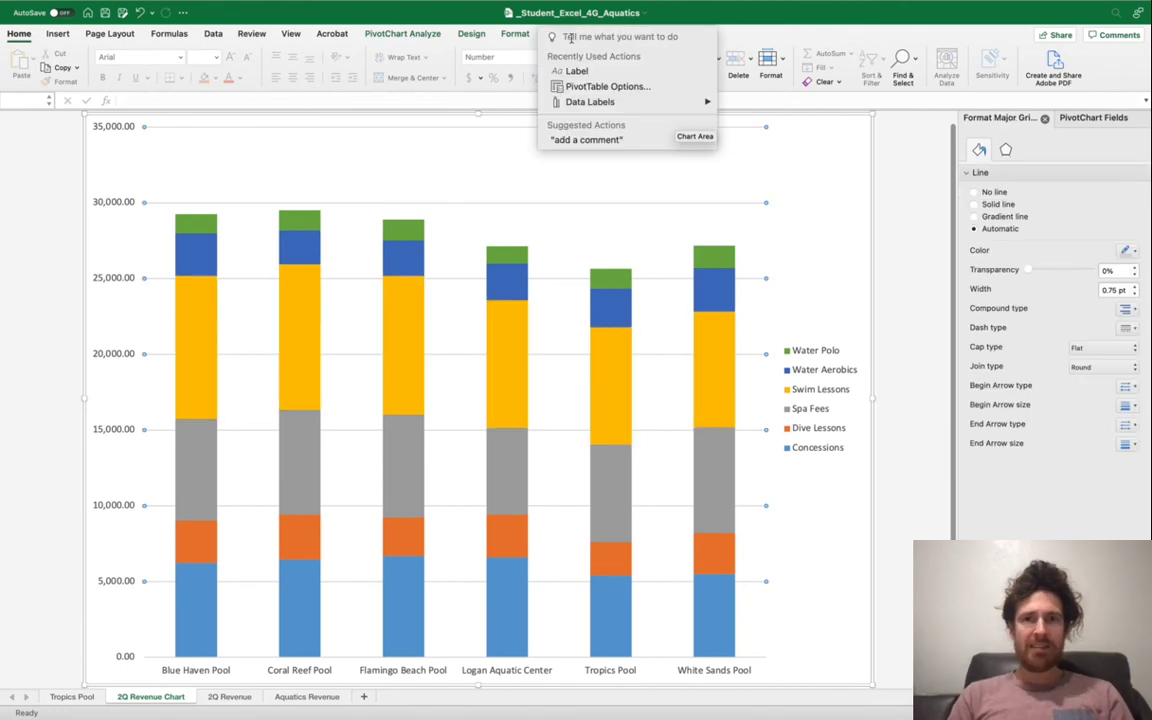
{"action": "type", "text": "chart elements"}
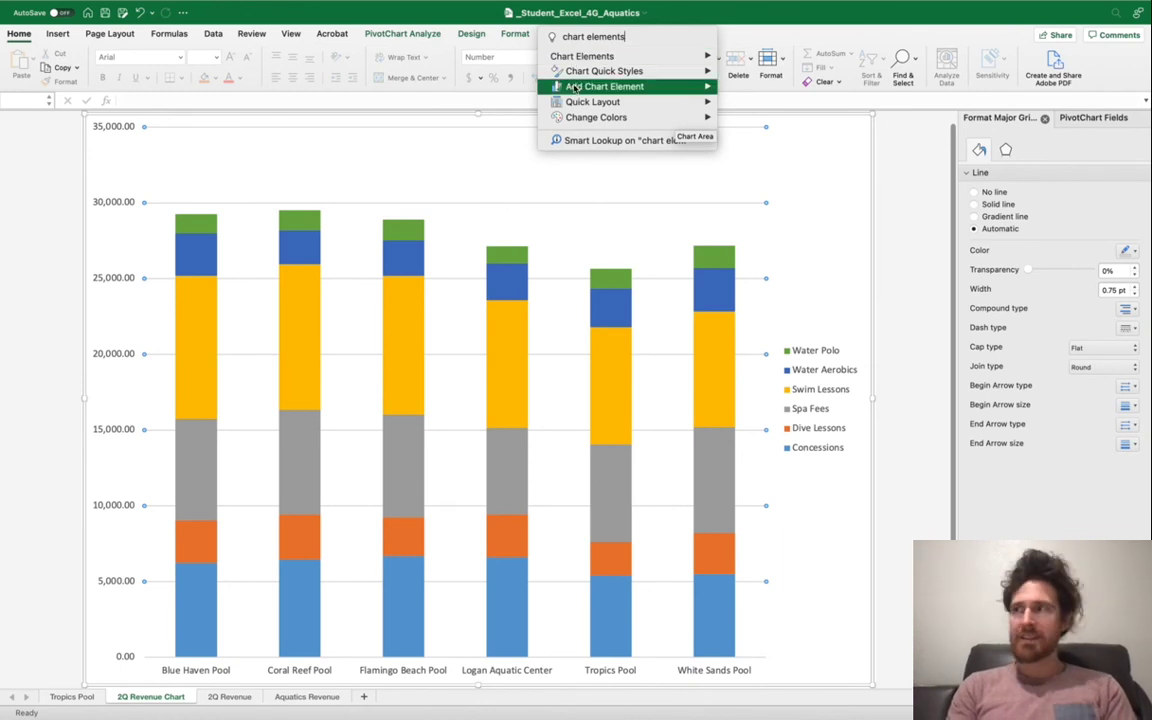
{"action": "mouse_move", "coordinate": [620, 86]}
{"action": "mouse_move", "coordinate": [740, 120]}
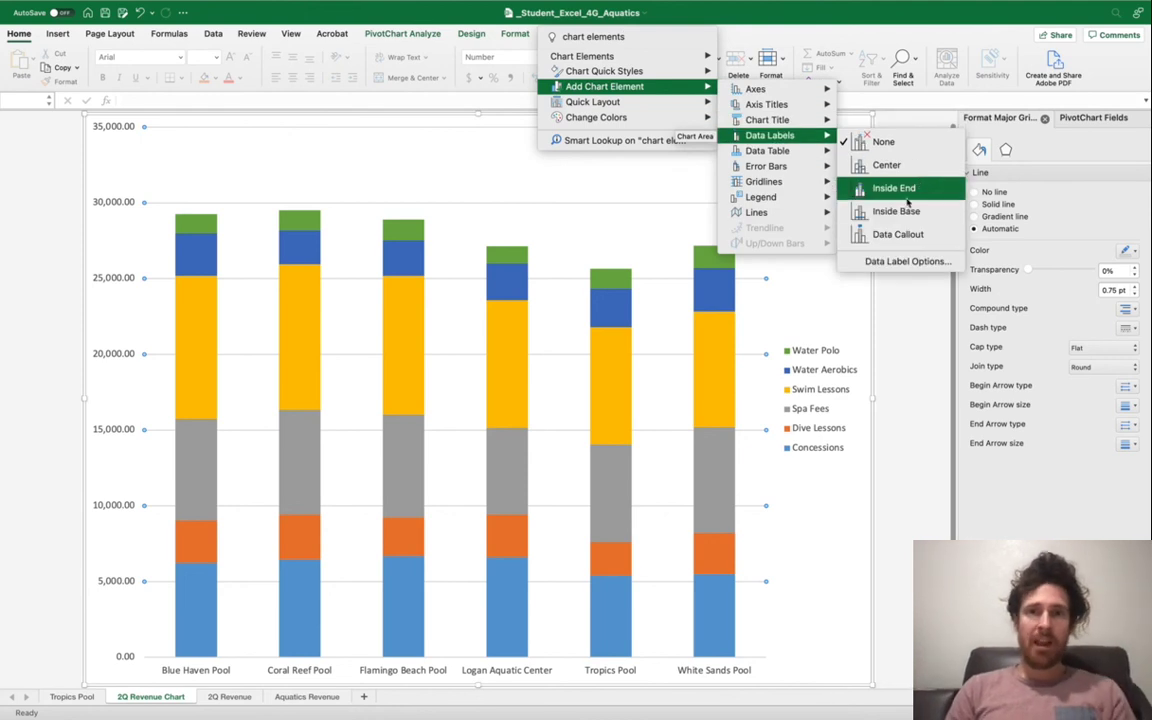
{"action": "left_click", "coordinate": [921, 174]}
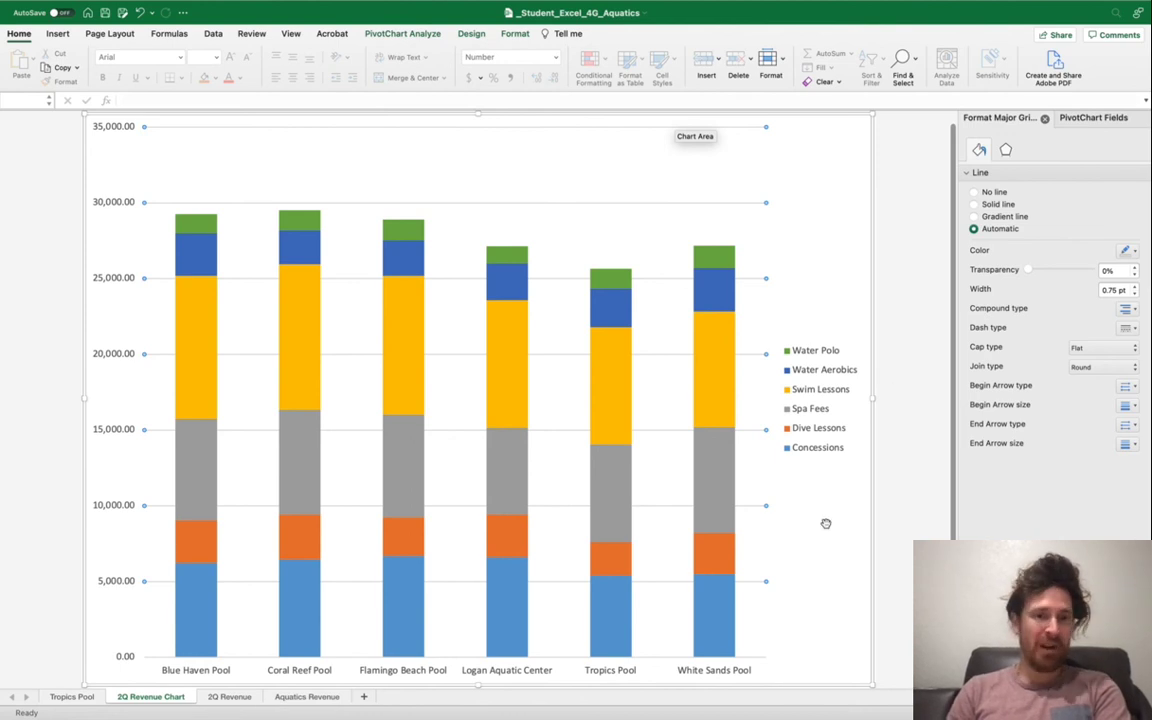
{"action": "key", "text": "ctrl+Left"}
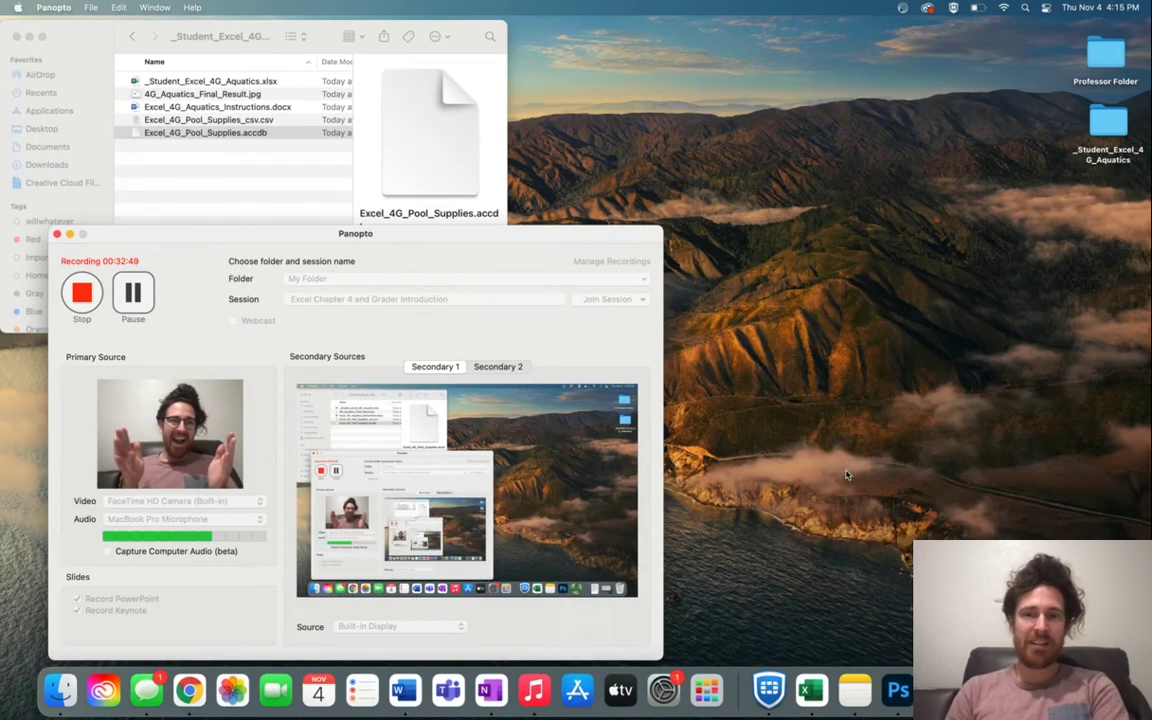
{"action": "key", "text": "ctrl+Right"}
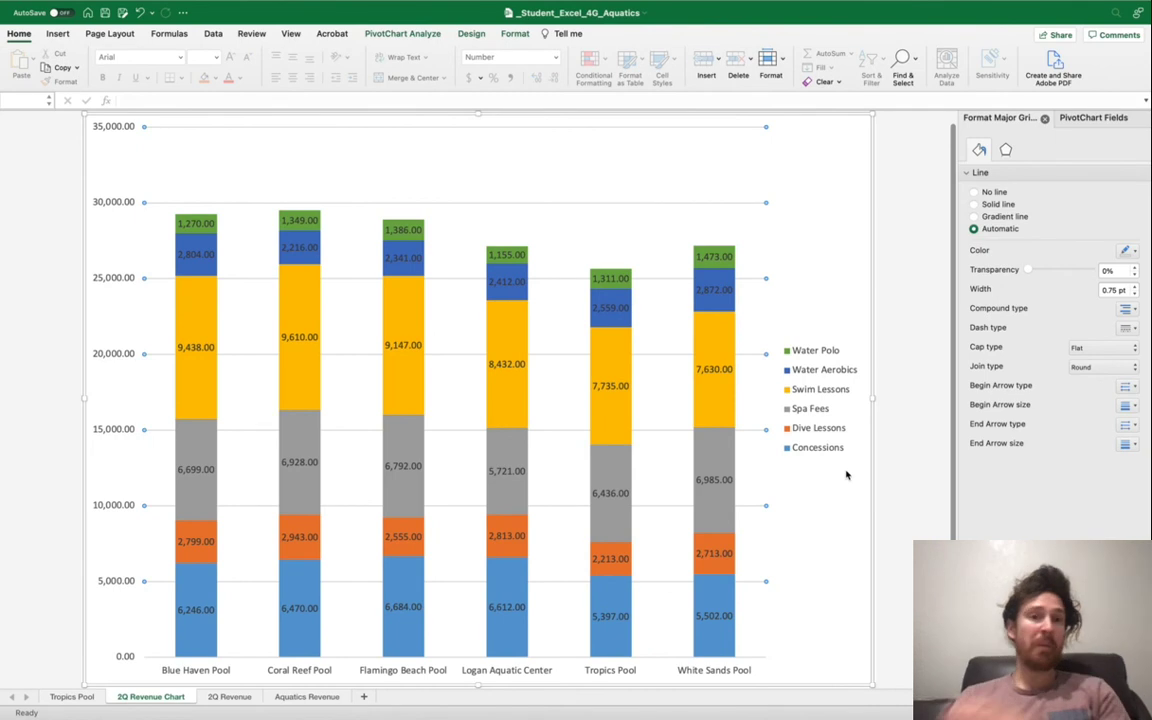
Switch to the Word instructions and review the chart title and footer requirements in item 7, plus items 8 through 16
{"action": "key", "text": "ctrl+Right"}
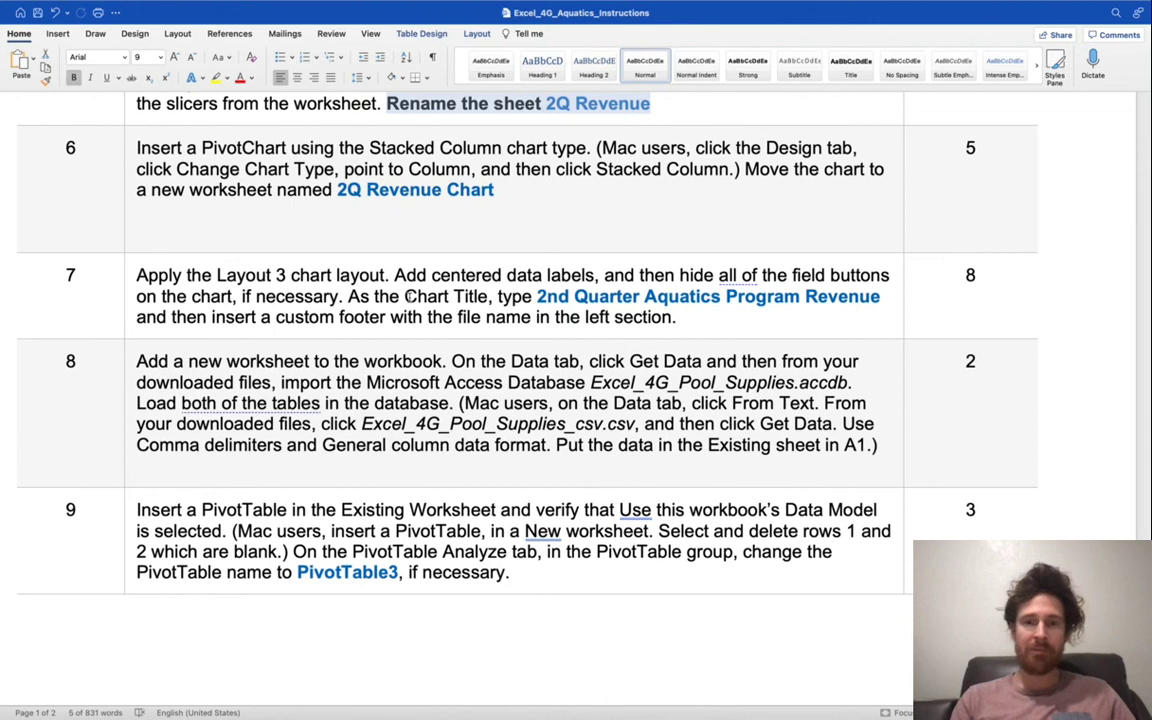
{"action": "left_click_drag", "start_coordinate": [498, 296], "coordinate": [676, 316]}
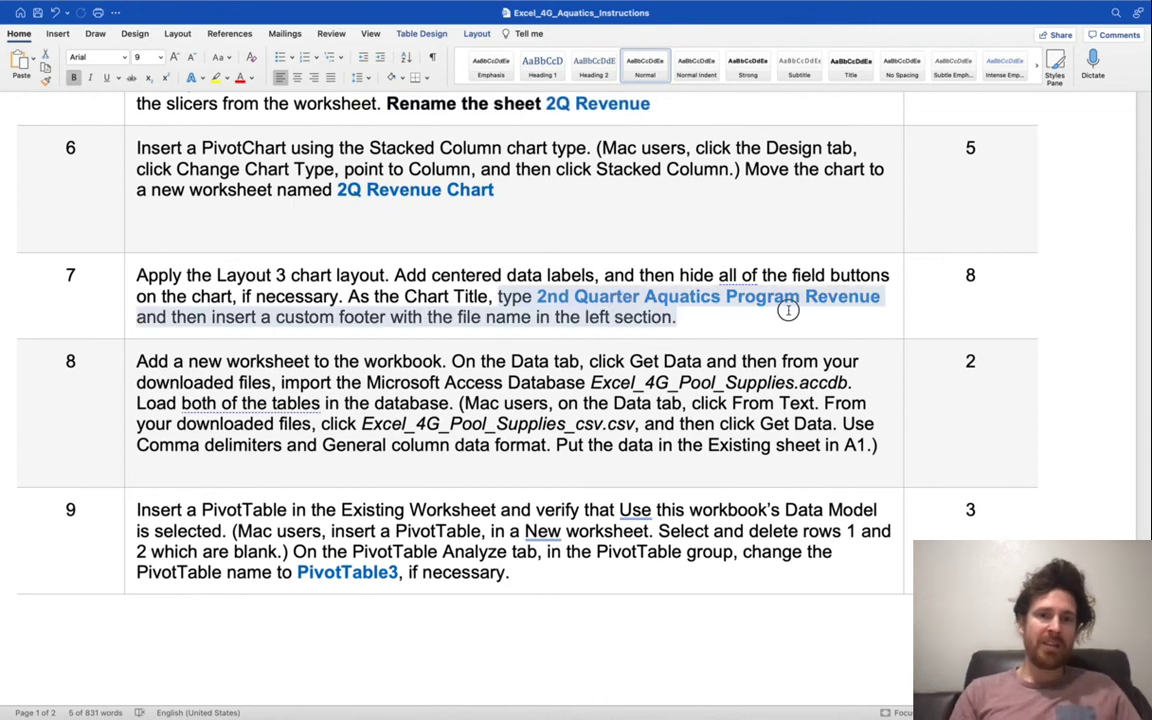
{"action": "left_click", "coordinate": [384, 316]}
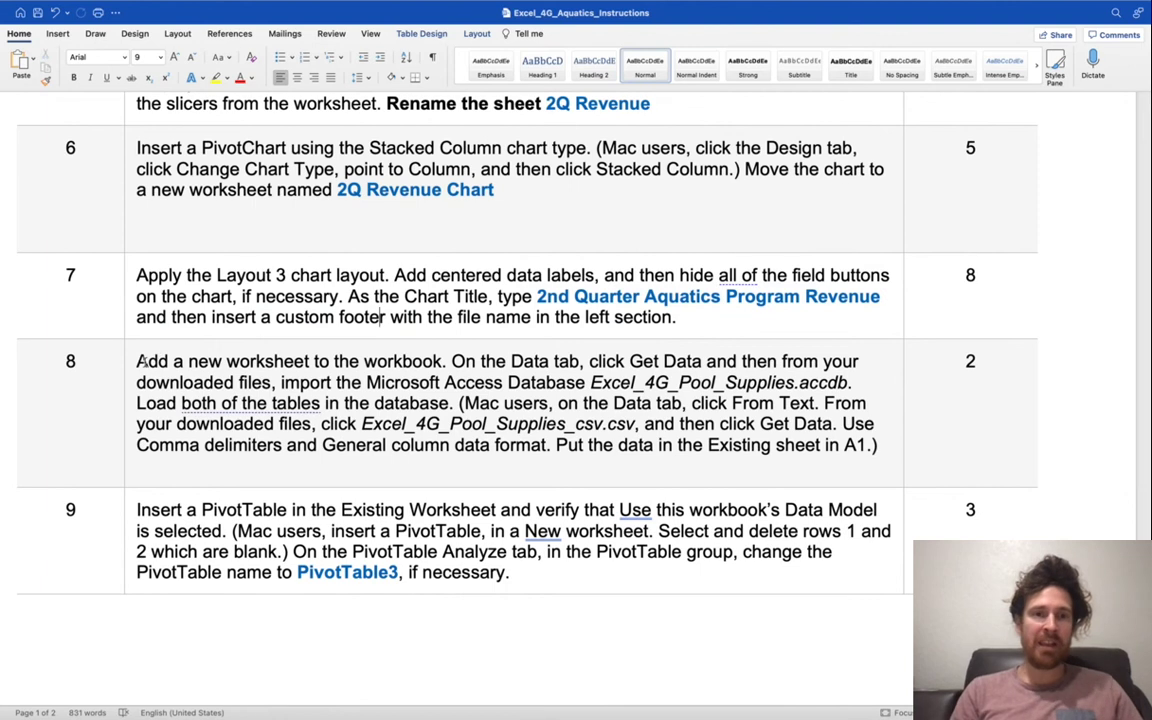
{"action": "scroll", "coordinate": [364, 268], "scroll_direction": "down", "scroll_amount": 3}
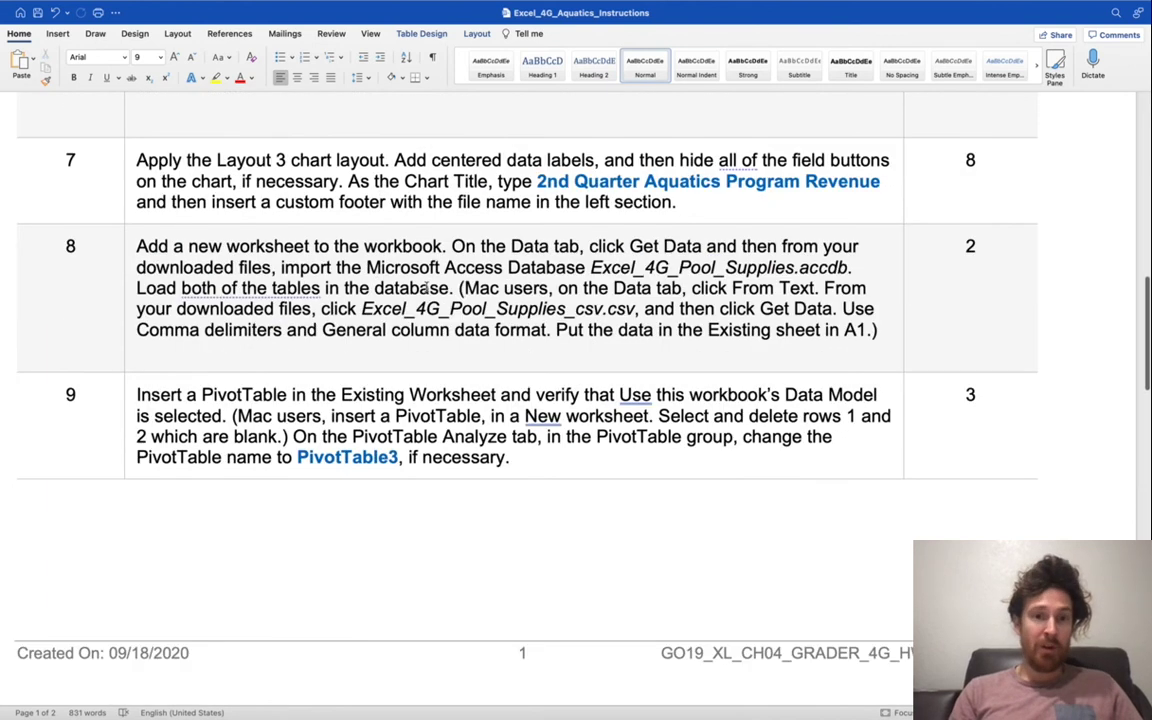
{"action": "scroll", "coordinate": [426, 285], "scroll_direction": "down", "scroll_amount": 3}
{"action": "scroll", "coordinate": [427, 287], "scroll_direction": "down", "scroll_amount": 2}
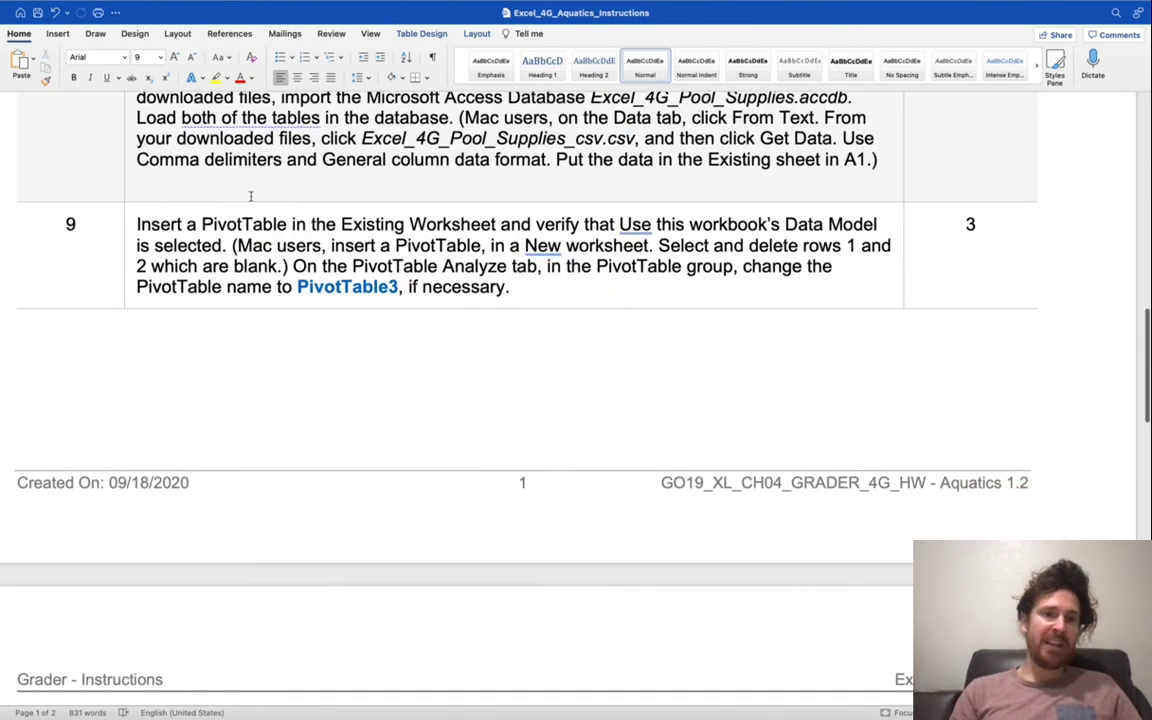
{"action": "scroll", "coordinate": [283, 251], "scroll_direction": "down", "scroll_amount": 10}
{"action": "scroll", "coordinate": [283, 251], "scroll_direction": "down", "scroll_amount": 8}
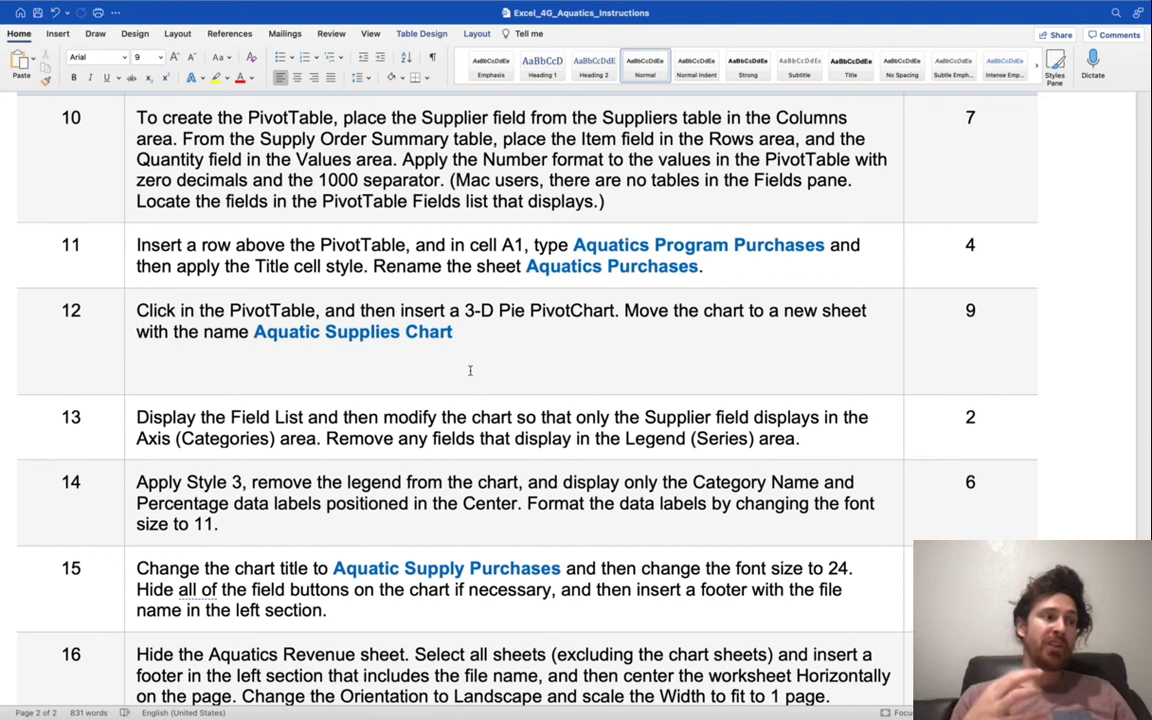
{"action": "key", "text": "ctrl+Left"}
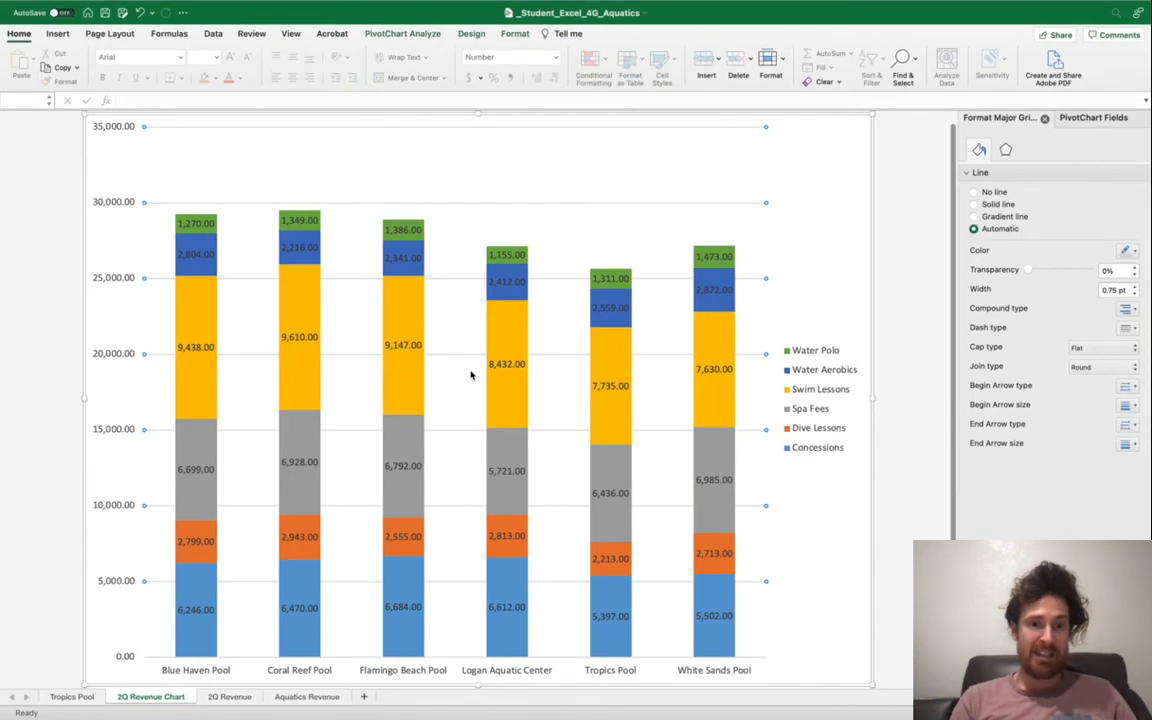
{"action": "key", "text": "ctrl+Right"}
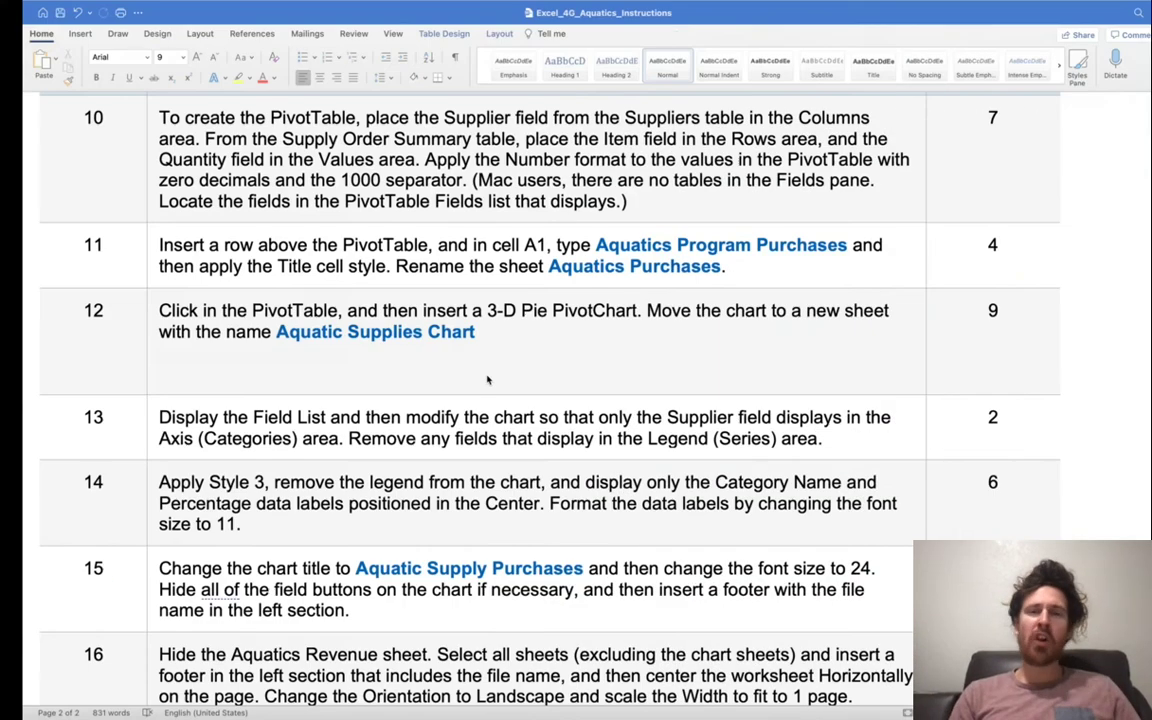
Switch to Chrome and review the course materials, the PivotTable chapter of the eText, and the Excel Chapter 4 assignment list
{"action": "key", "text": "ctrl+Left"}
{"action": "key", "text": "ctrl+Left"}
{"action": "key", "text": "ctrl+Left"}
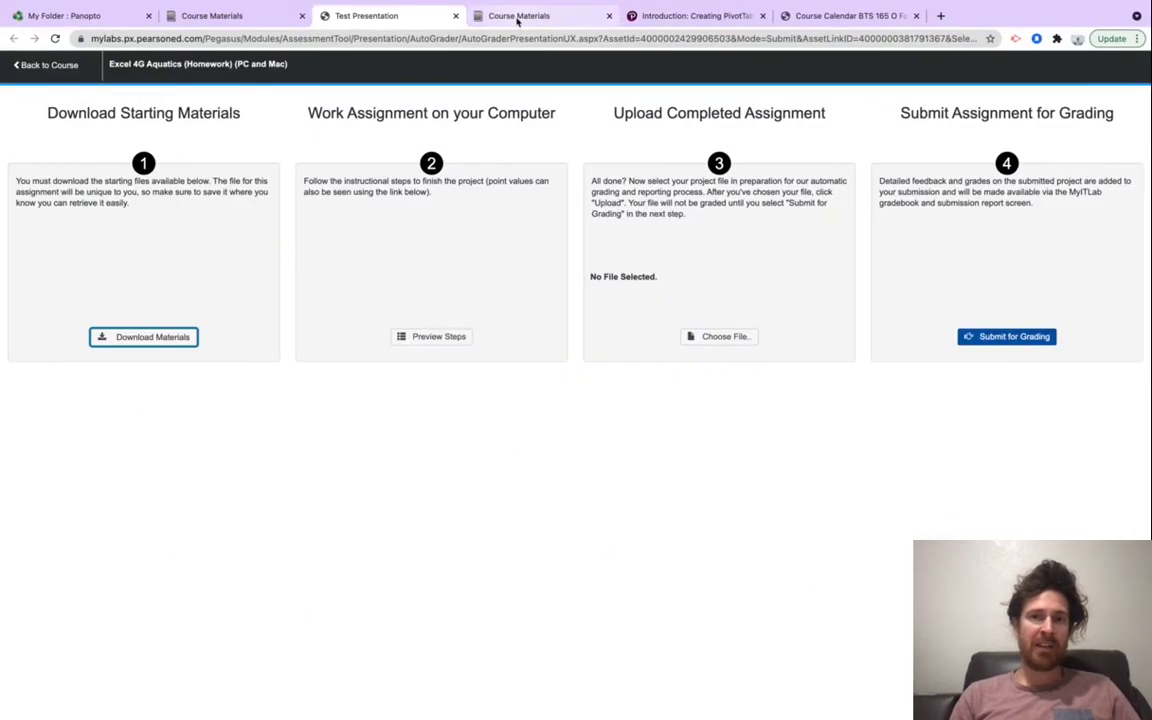
{"action": "left_click", "coordinate": [517, 17]}
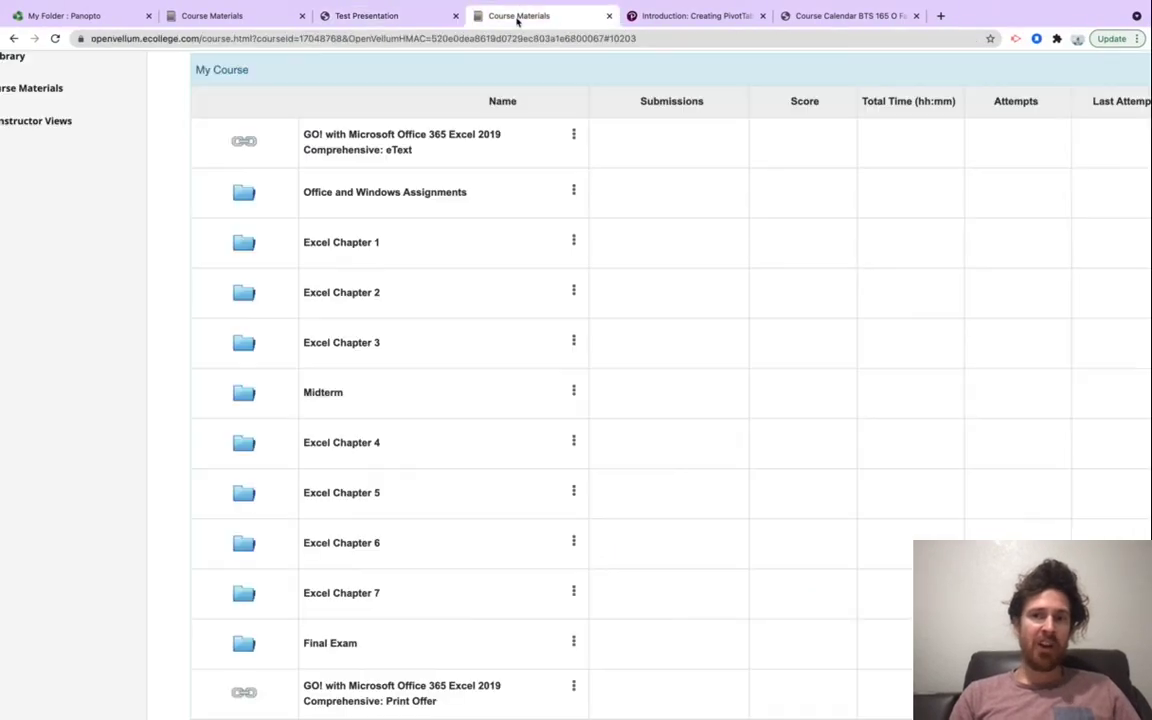
{"action": "left_click", "coordinate": [640, 16]}
{"action": "scroll", "coordinate": [555, 167], "scroll_direction": "up", "scroll_amount": 5}
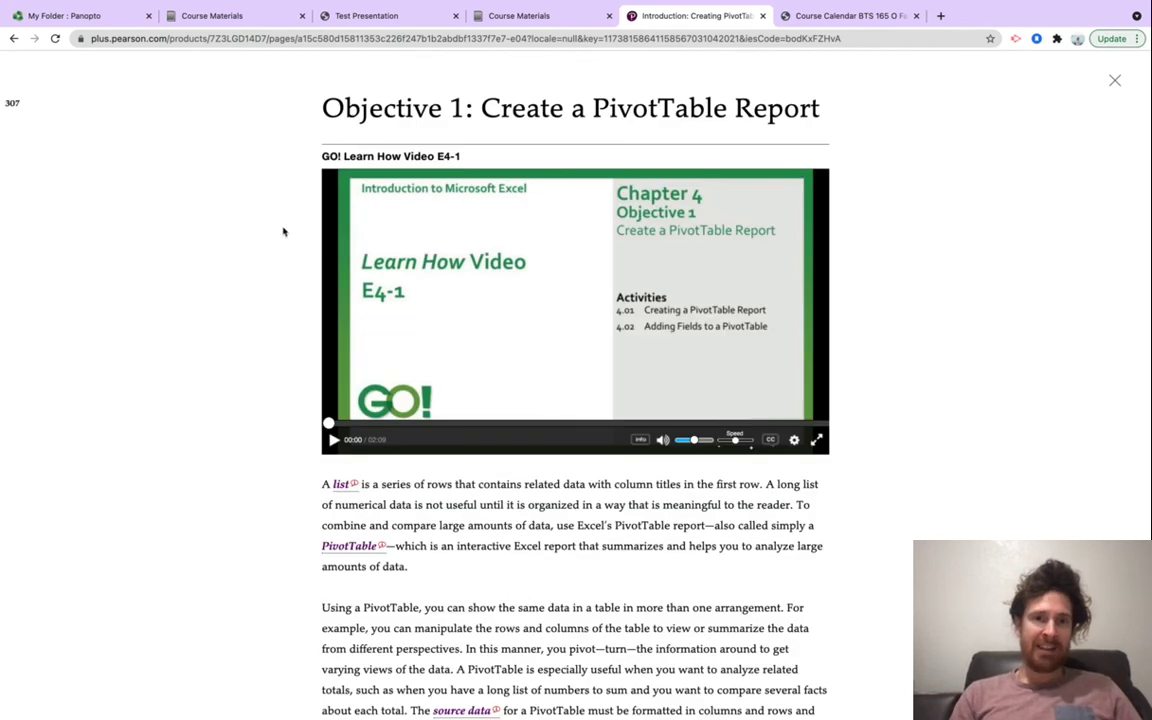
{"action": "left_click", "coordinate": [203, 20]}
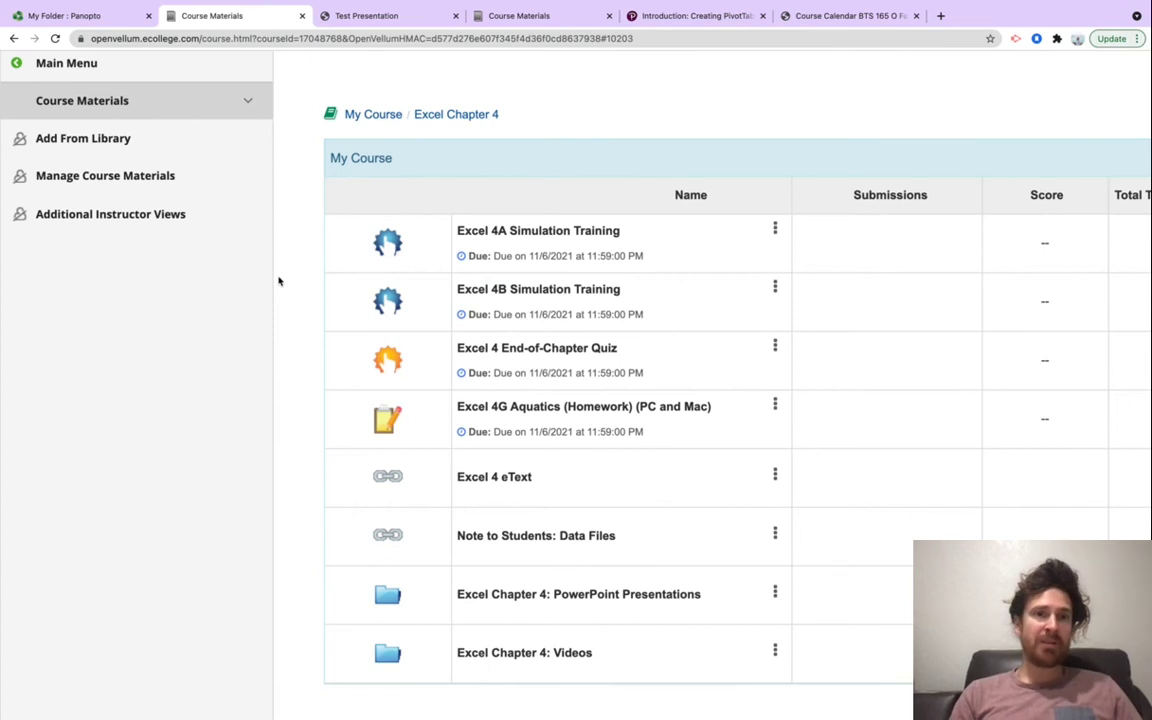
{"action": "key", "text": "ctrl+Right"}
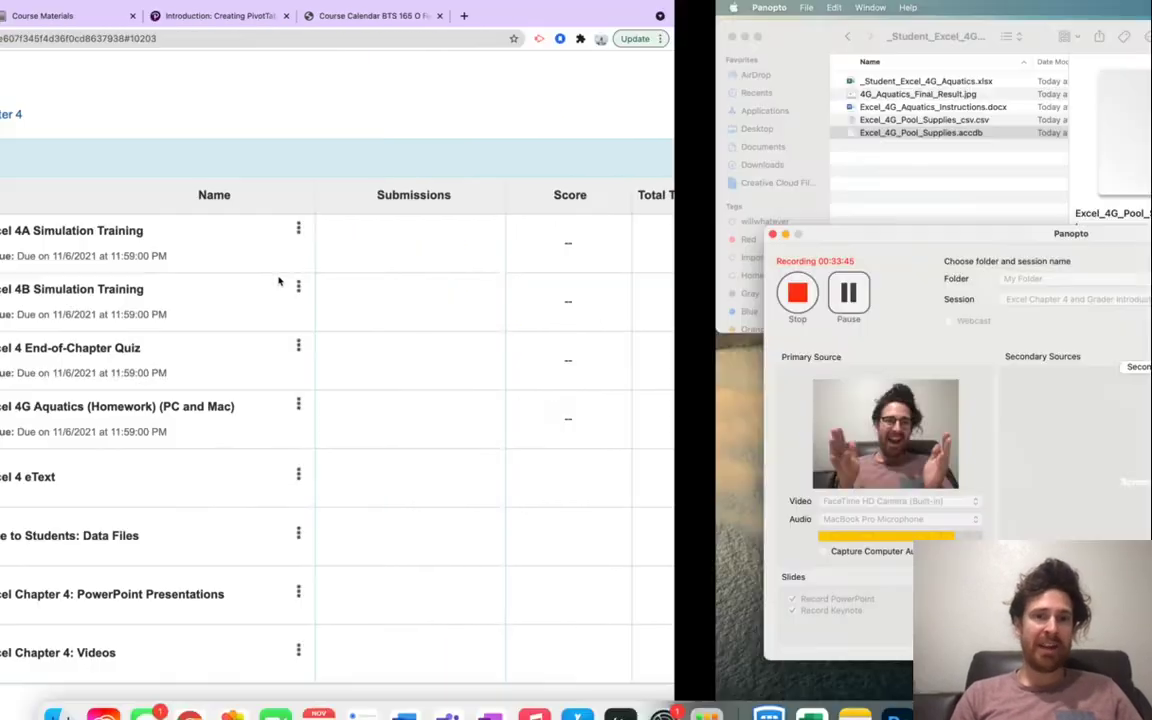